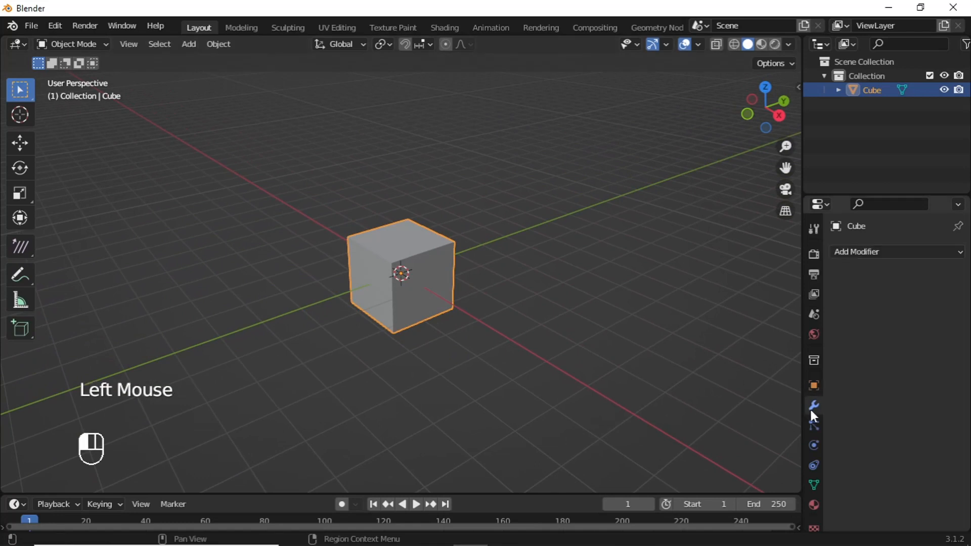
- Add a Subdivision Surface modifier to the cube and apply it at viewport level 1
click(850, 253)
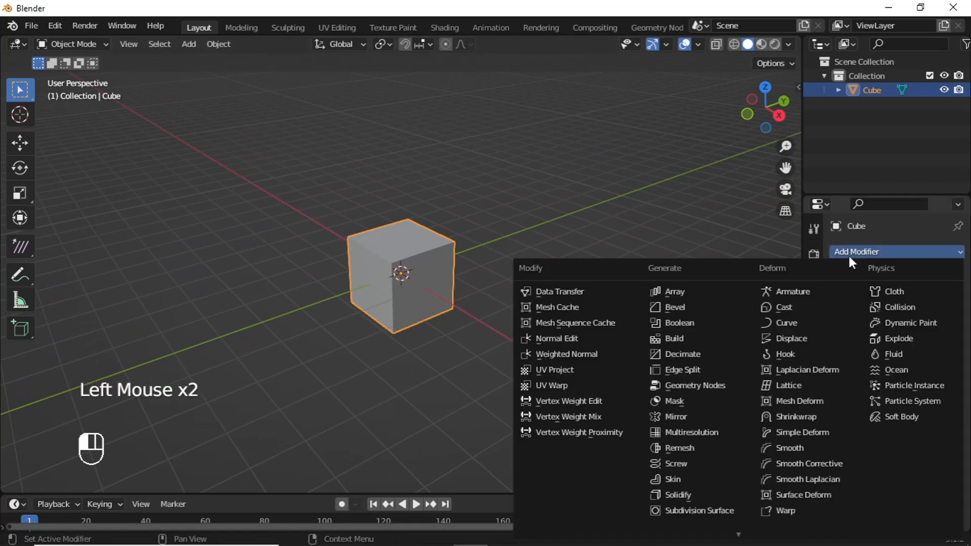
click(715, 511)
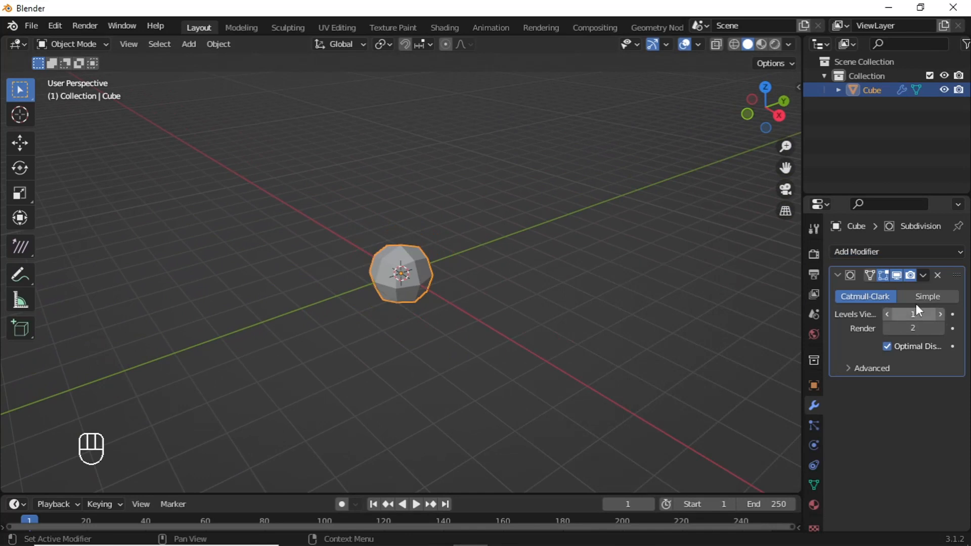
click(923, 274)
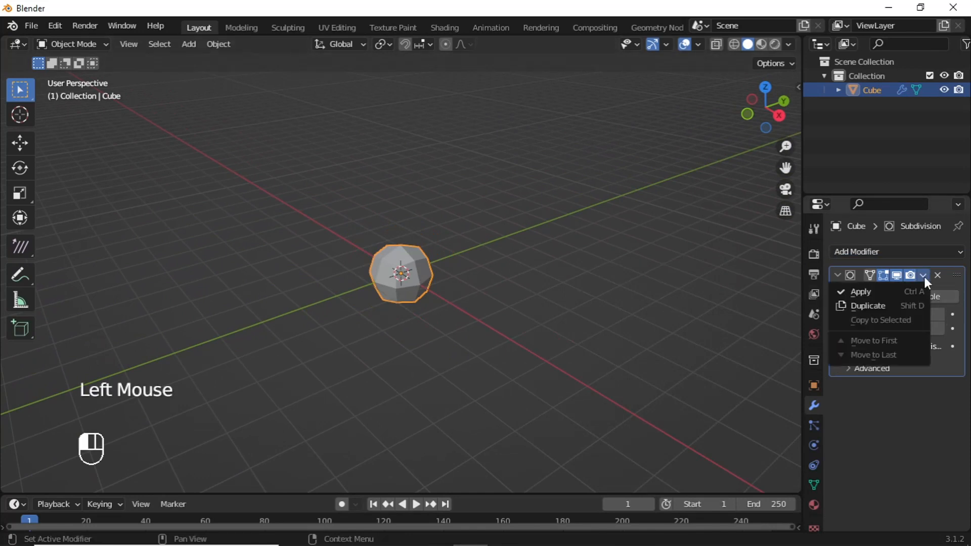
click(888, 290)
- Enter Edit Mode on the subdivided cube, switch to edge selection and deselect everything
scroll(403, 299, up, 3)
key(Tab)
scroll(411, 270, up, 1)
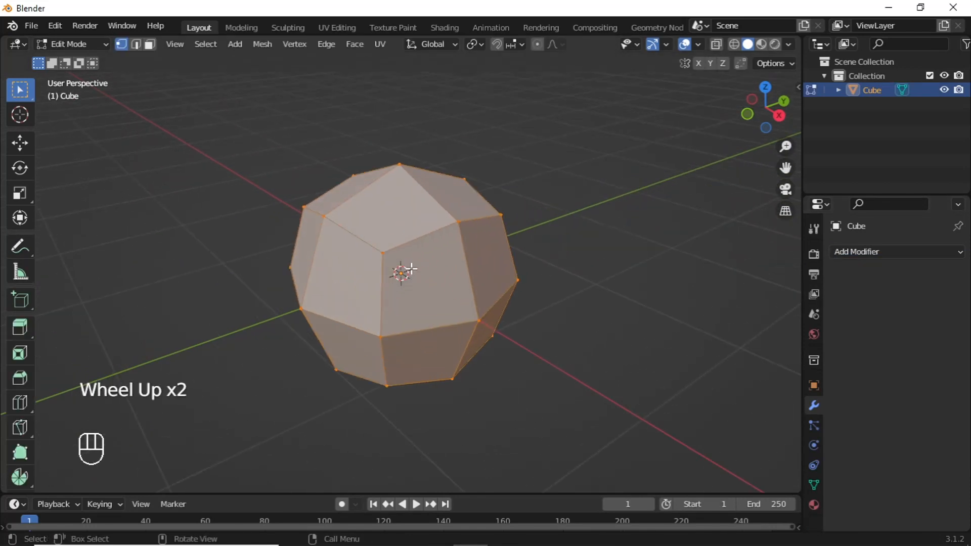
click(135, 44)
key(alt+a)
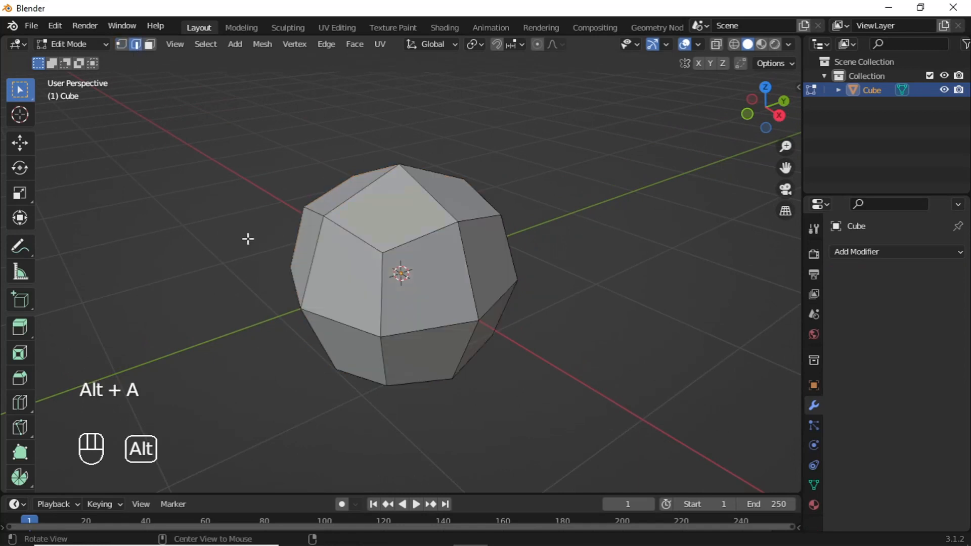
scroll(442, 281, down, 2)
mouse_move(442, 282)
alt+middle_down()
mouse_move(529, 245)
mouse_move(427, 293)
alt+middle_up()
scroll(475, 262, down, 3)
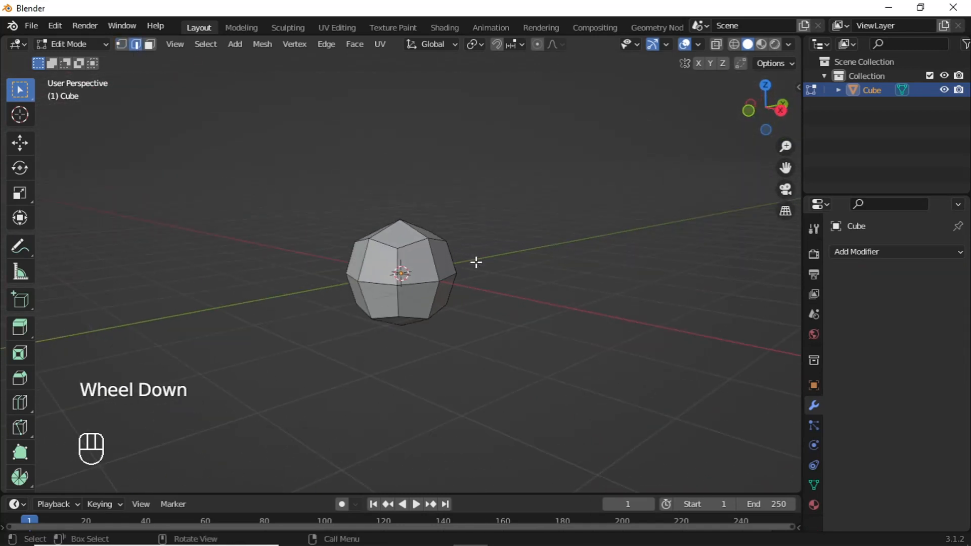
- Add a new Subdivision Surface modifier with viewport level 3 and turn on its on-cage display
alt+middle_drag(475, 262, 469, 291)
click(866, 252)
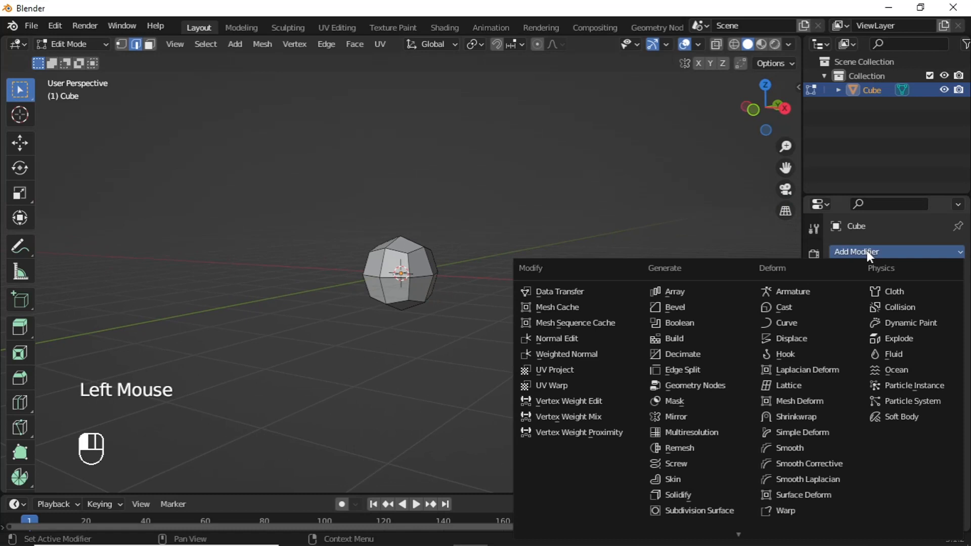
click(693, 514)
scroll(533, 310, up, 2)
alt+middle_drag(531, 305, 508, 322)
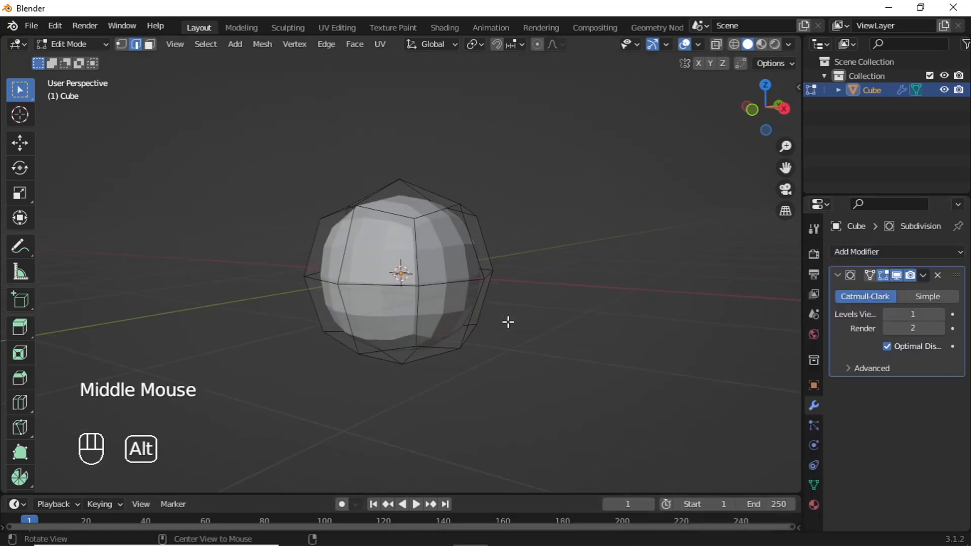
click(939, 314)
click(940, 314)
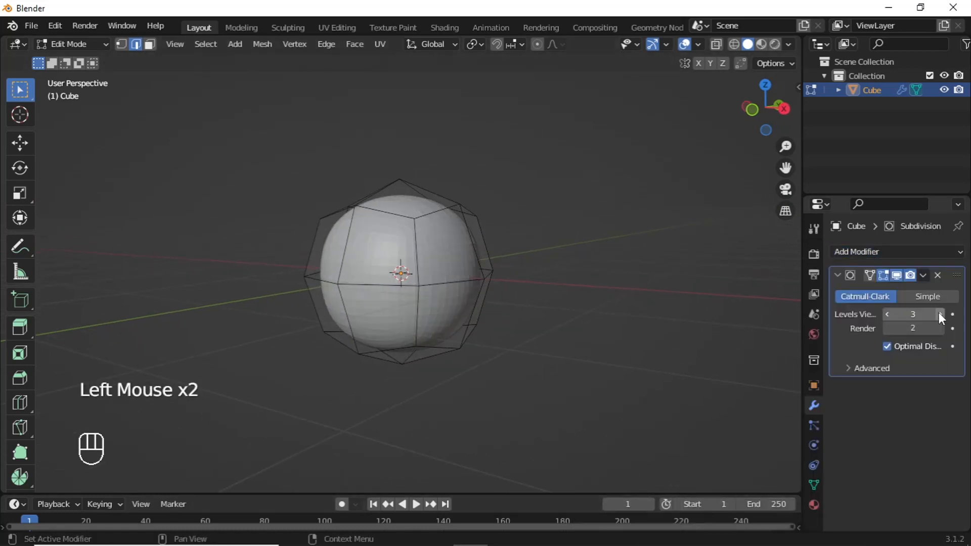
click(868, 275)
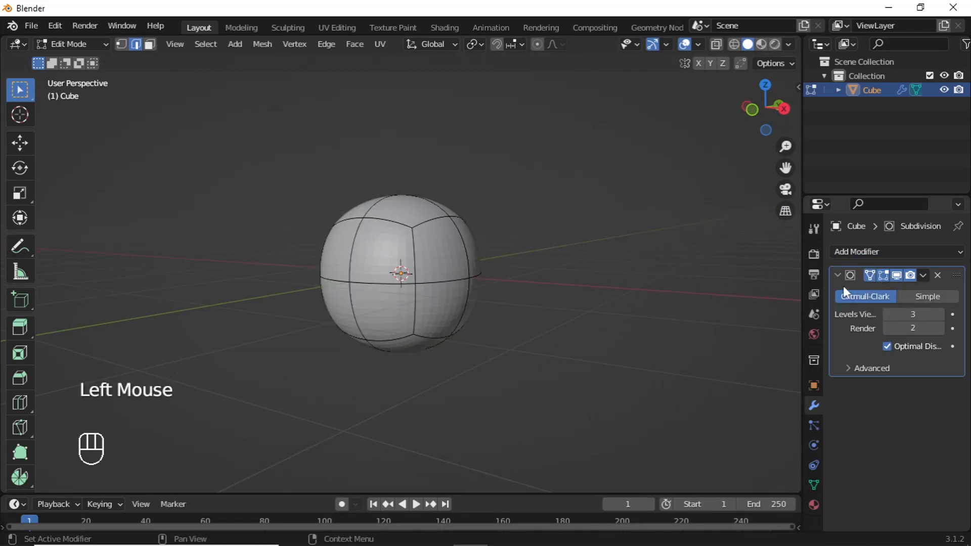
- Switch the mesh to face selection, then shade the whole object smooth in Object Mode
mouse_move(373, 206)
alt+middle_down()
mouse_move(326, 240)
mouse_move(367, 203)
alt+middle_up()
click(149, 45)
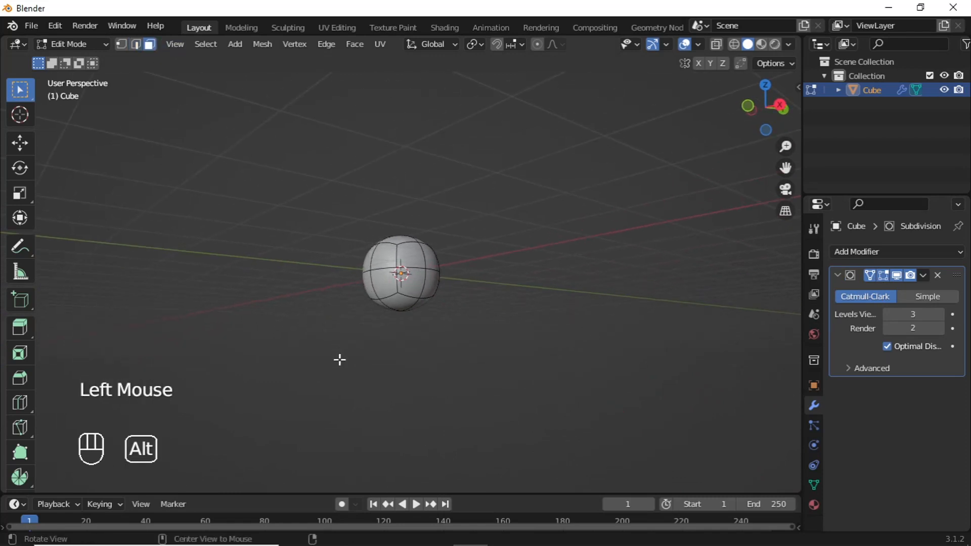
middle_drag(338, 357, 197, 151)
scroll(413, 314, up, 2)
key(Tab)
right_click(402, 255)
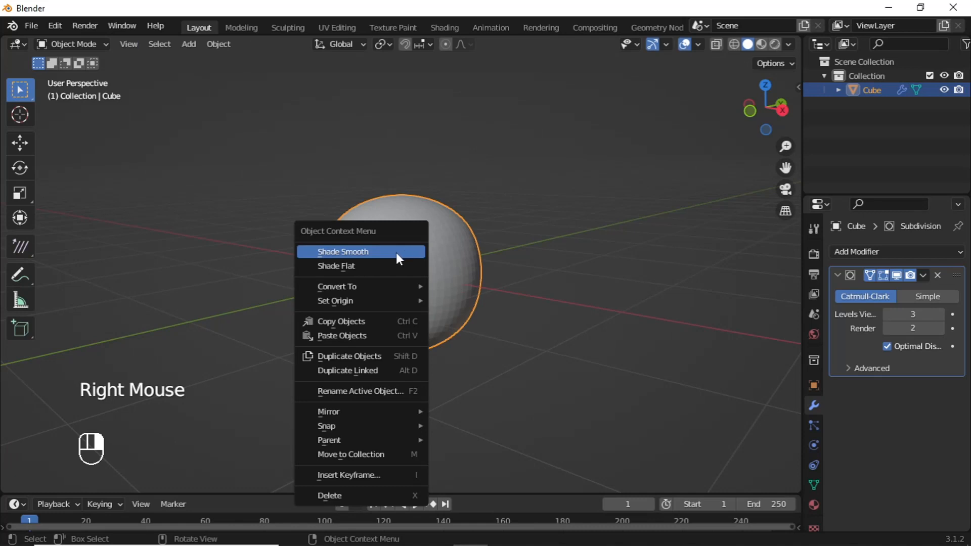
click(361, 251)
alt+middle_drag(393, 257, 411, 267)
scroll(390, 321, down, 2)
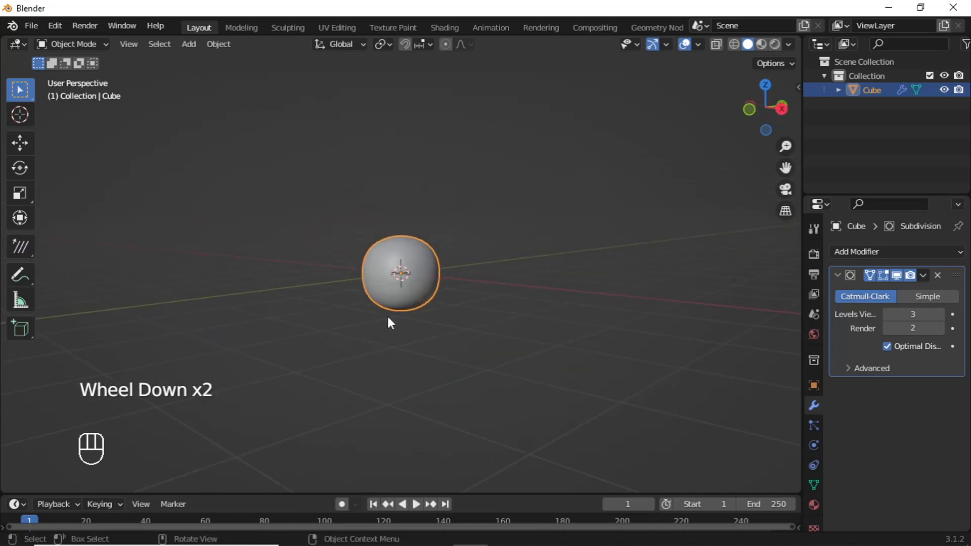
- In Edit Mode, select the adjacent faces on one side of the sphere's underside and extrude them down about 0.9 m along global Z
middle_click(387, 342)
key(Tab)
alt+middle_drag(386, 349, 399, 310)
click(397, 296)
shift+click(383, 304)
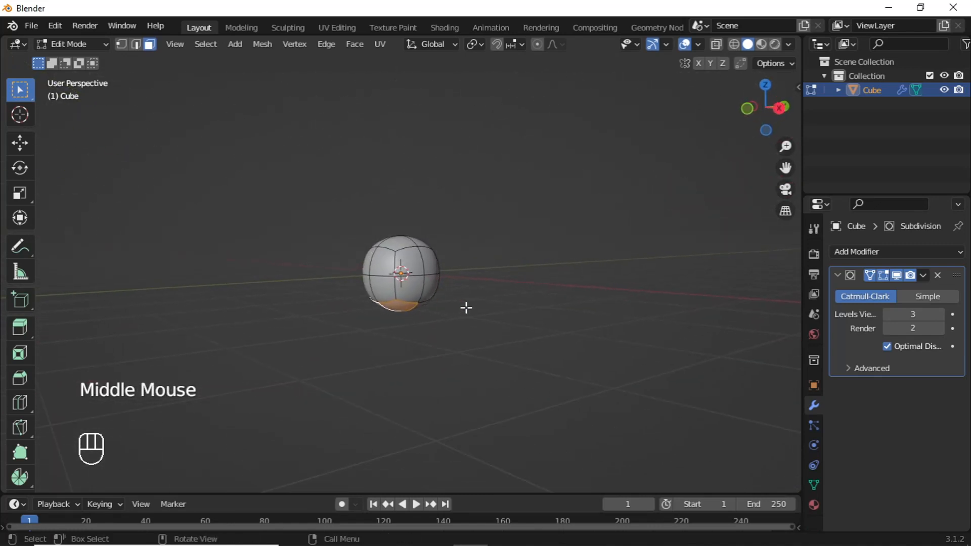
key(e)
key(z)
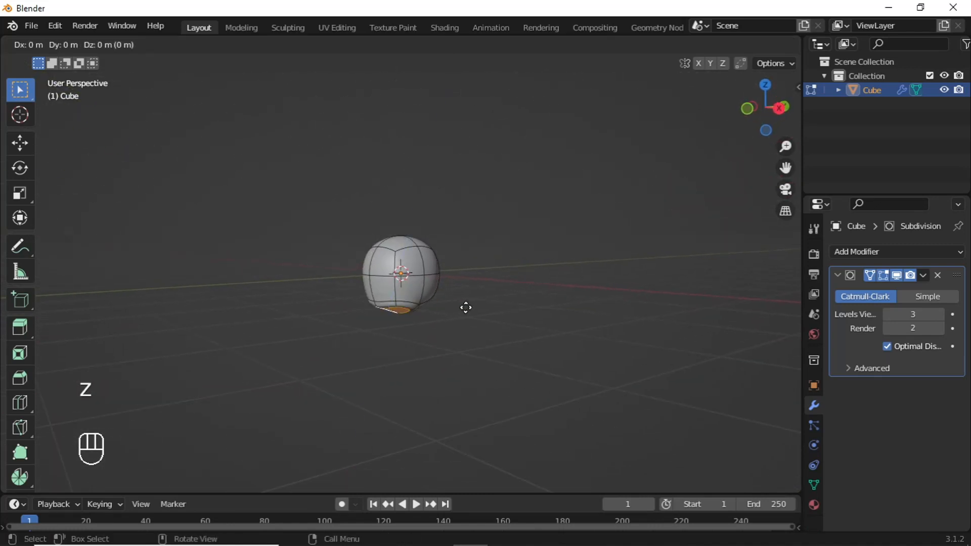
key(z)
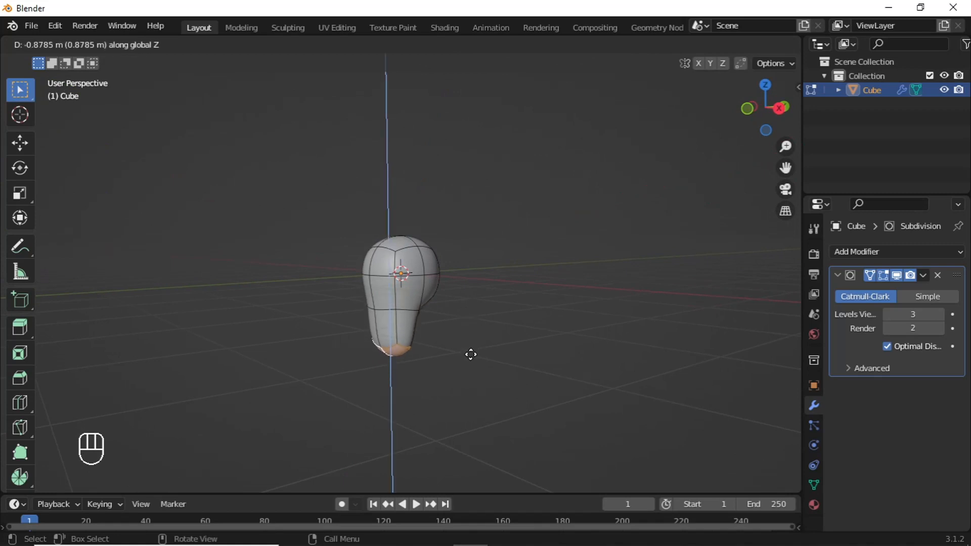
click(470, 346)
- Add a horizontal loop cut around the extruded neck and slide it slightly upward
mouse_move(404, 340)
middle_down()
mouse_move(388, 331)
mouse_move(399, 353)
middle_up()
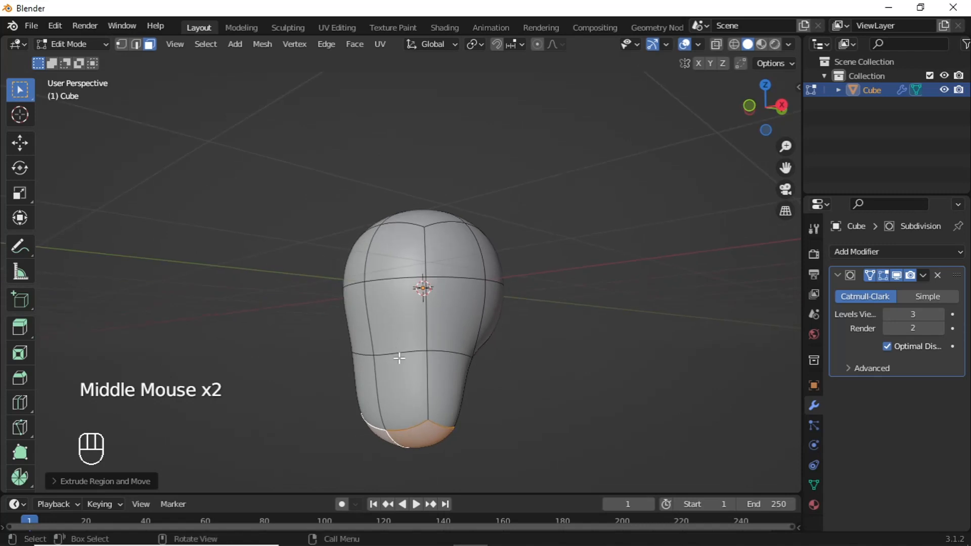
key(ctrl+r)
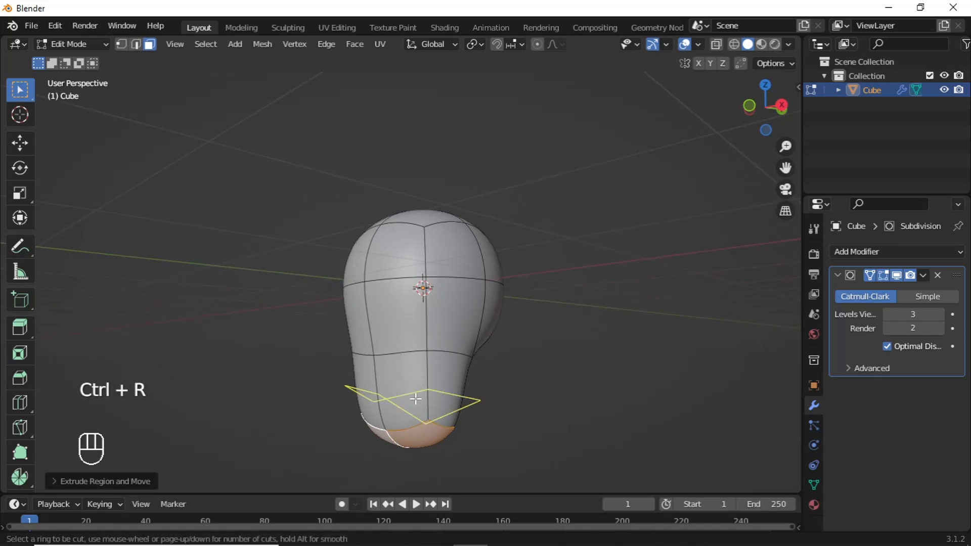
click(412, 398)
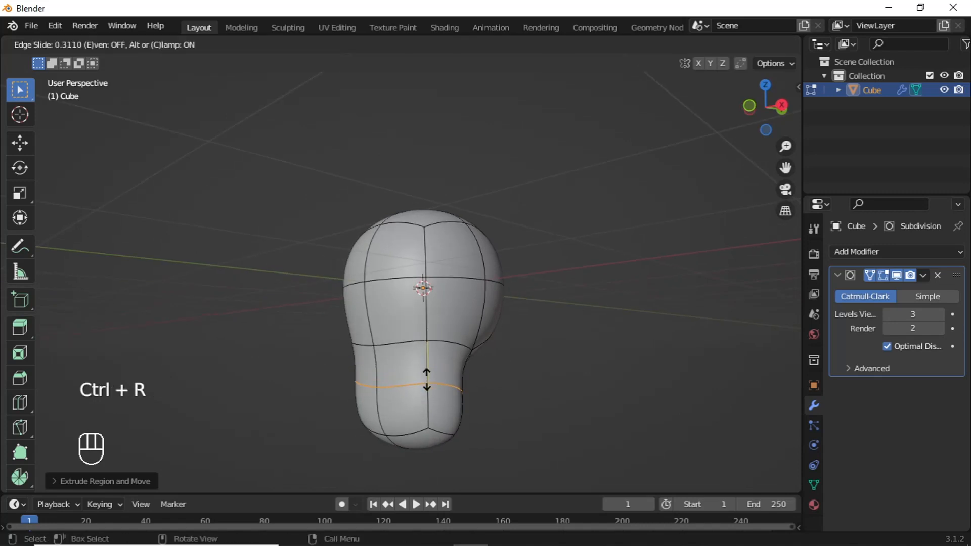
click(430, 377)
alt+middle_drag(488, 384, 518, 380)
- Add a horizontal loop cut around the upper part of the head, just above its middle edge loop
key(ctrl)
key(ctrl+r)
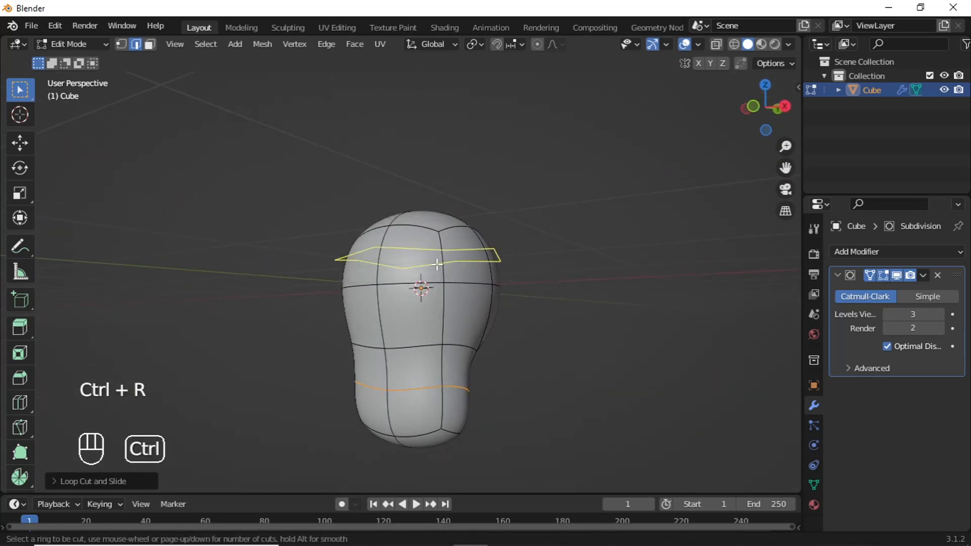
click(433, 268)
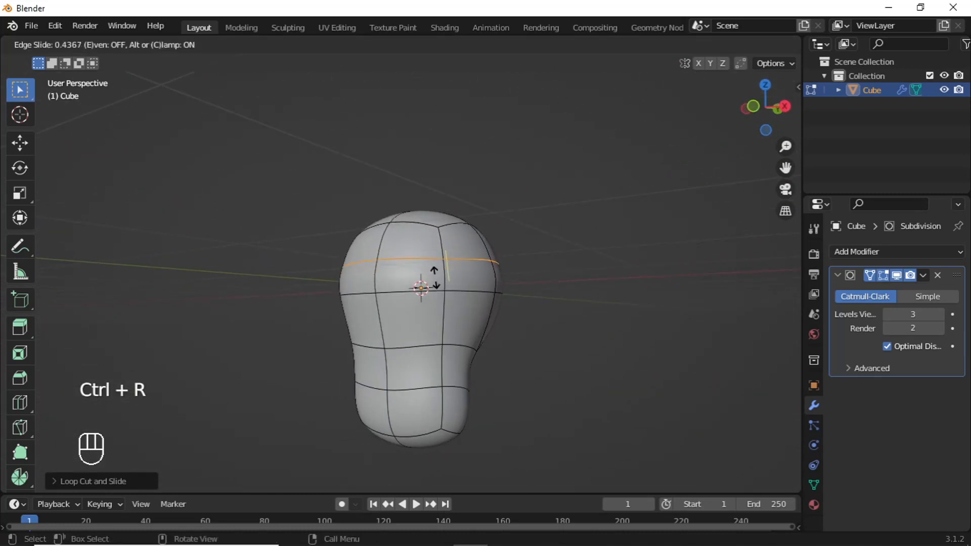
click(434, 278)
- Add two horizontal loop cuts around the head between its middle edge loop and the neck, then clear the selection
key(ctrl)
key(ctrl+r)
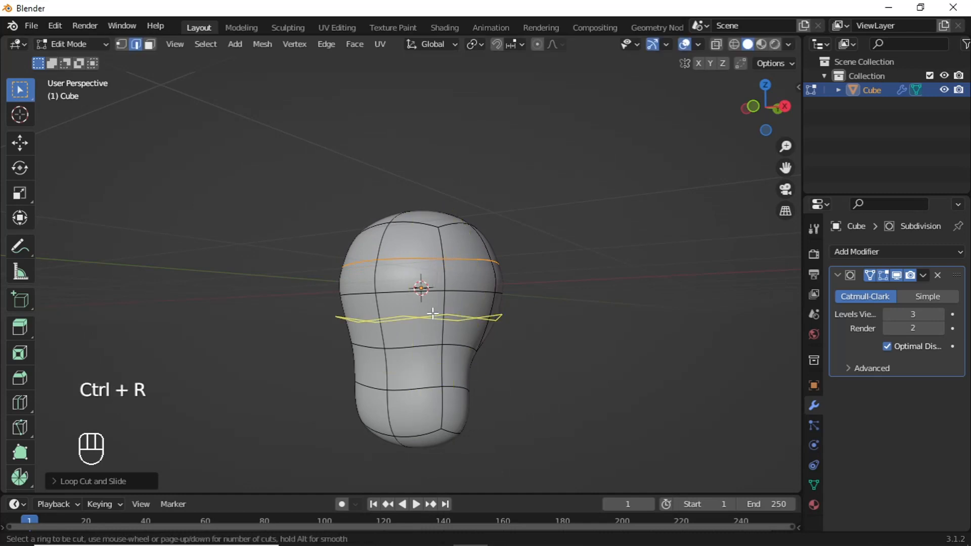
click(434, 312)
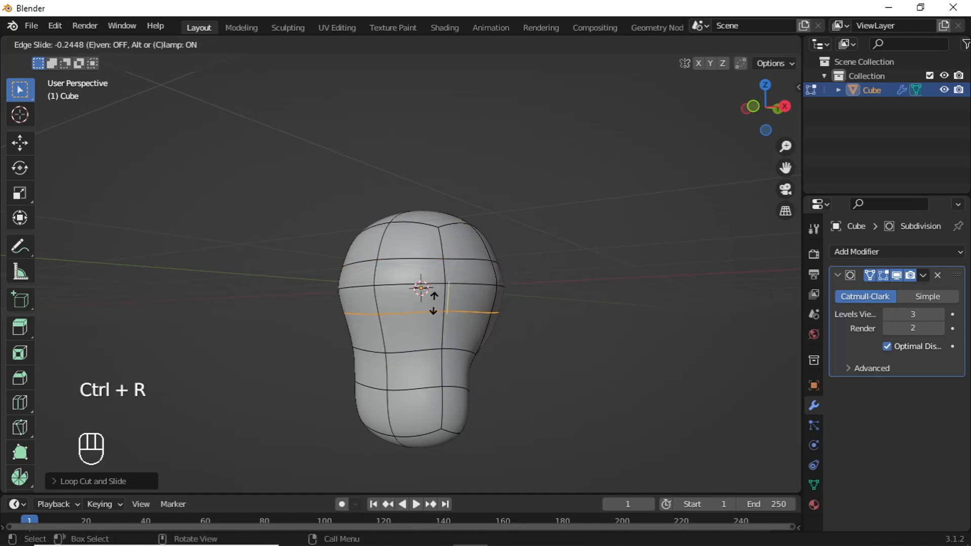
click(432, 299)
key(ctrl)
key(ctrl+r)
click(436, 323)
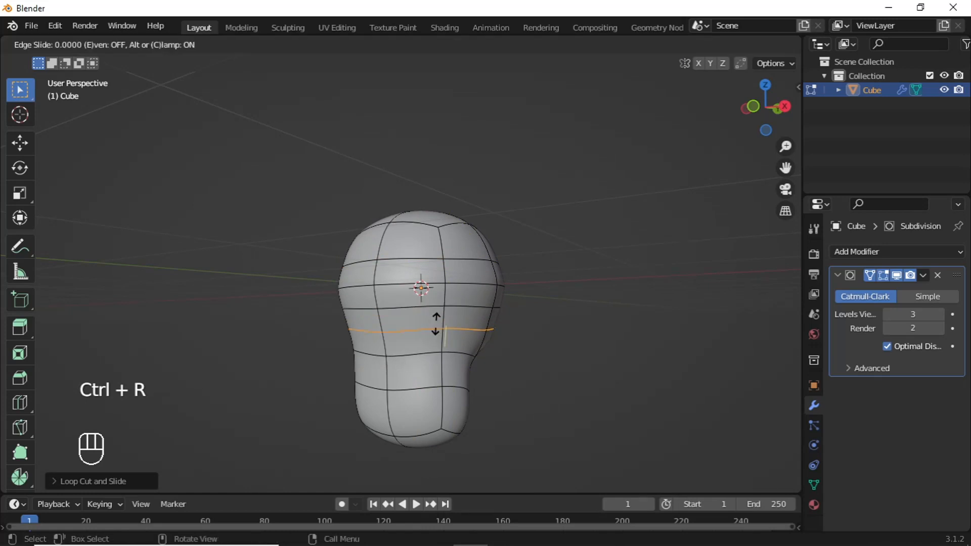
click(439, 320)
scroll(441, 322, up, 4)
scroll(442, 324, down, 3)
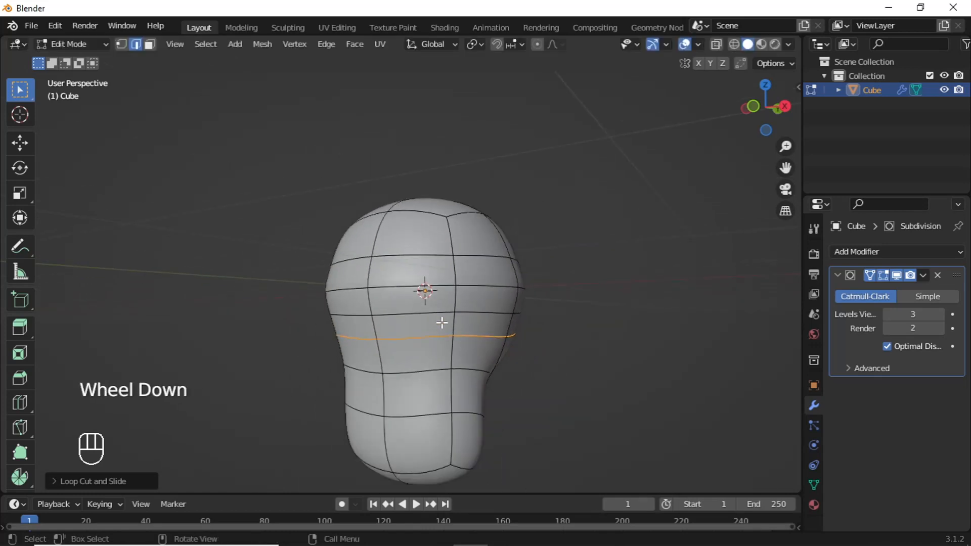
key(alt+a)
- Select the vertical centre edge loop running around the head and neck, and bevel it about 0.18 m wide with one segment
scroll(440, 325, down, 3)
middle_drag(420, 338, 334, 243)
scroll(432, 328, up, 2)
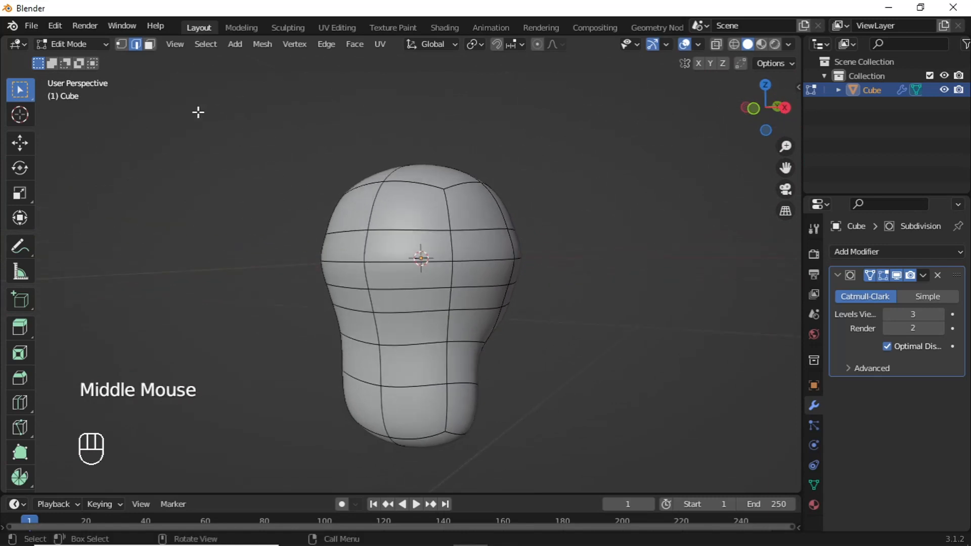
shift+click(367, 236)
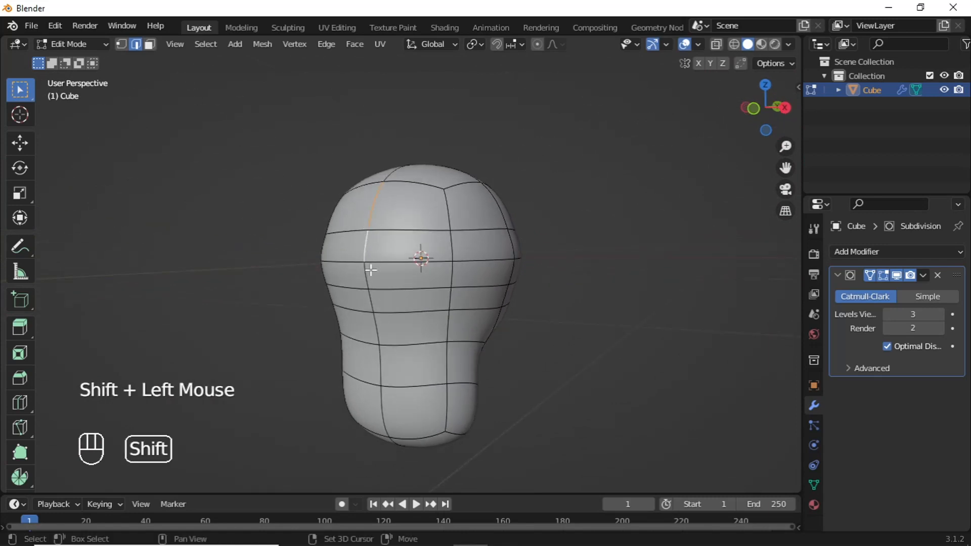
scroll(367, 273, down, 1)
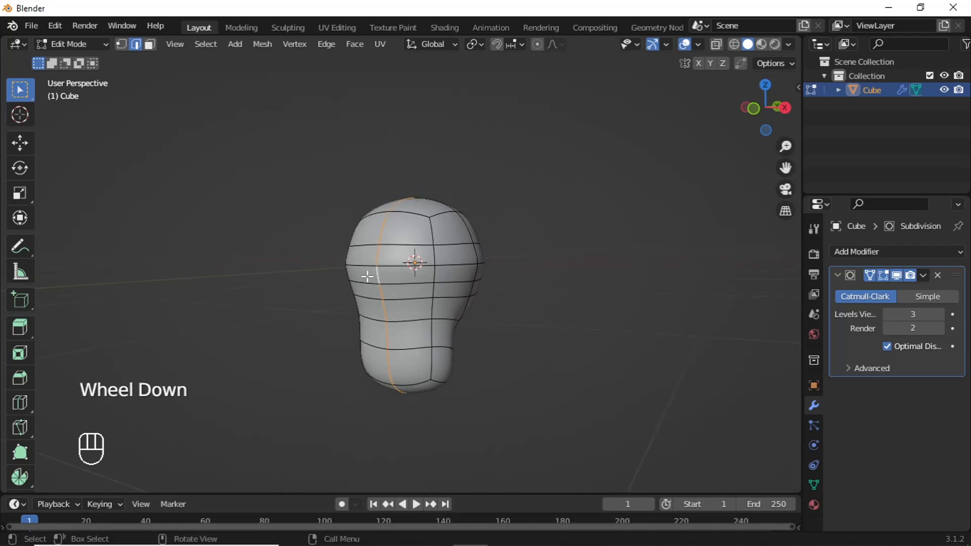
scroll(367, 274, up, 2)
alt+middle_drag(366, 273, 281, 183)
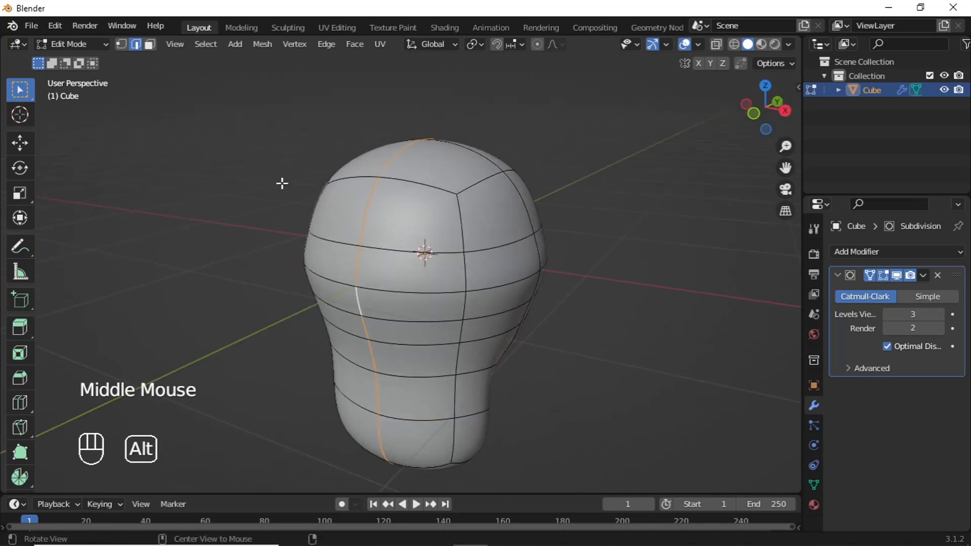
click(205, 44)
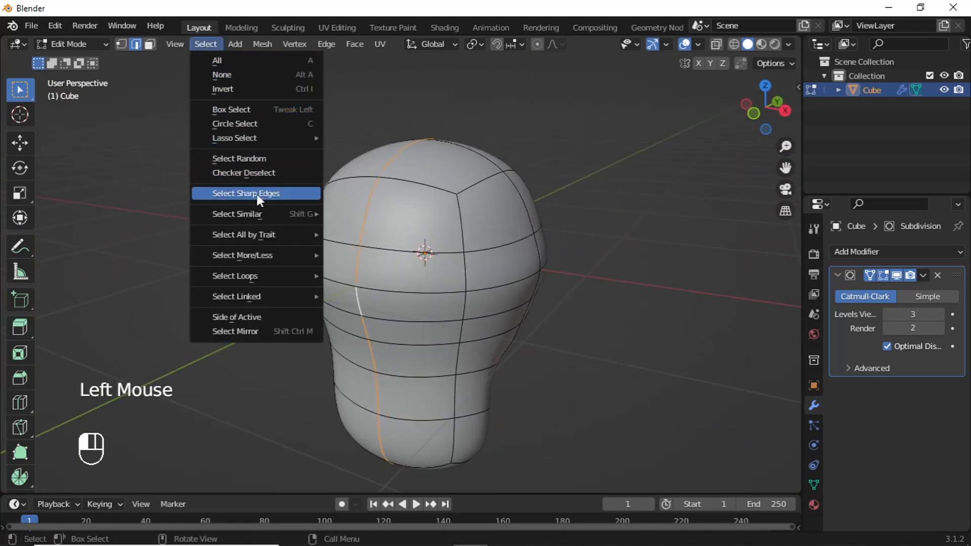
mouse_move(257, 276)
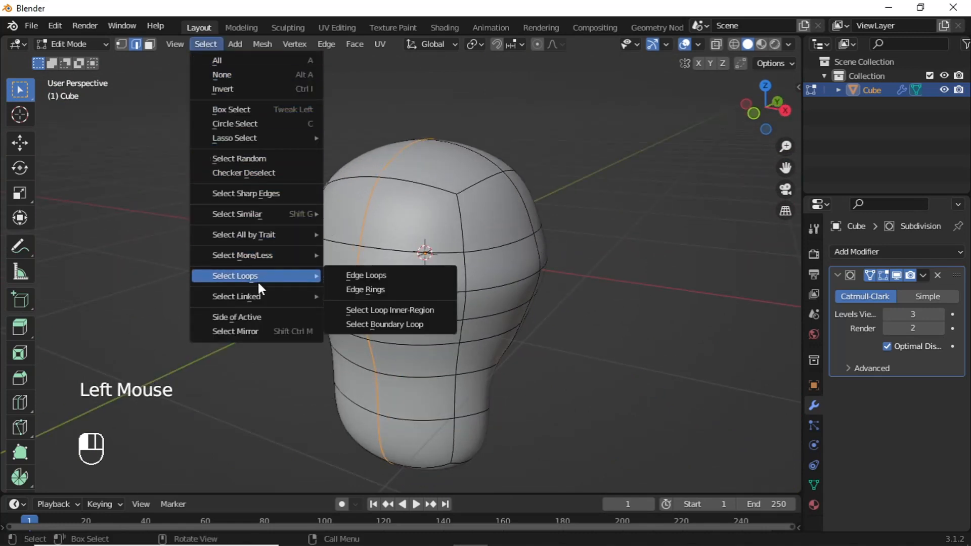
click(356, 272)
scroll(397, 285, up, 2)
alt+middle_drag(396, 286, 372, 273)
scroll(390, 265, down, 1)
key(ctrl+b)
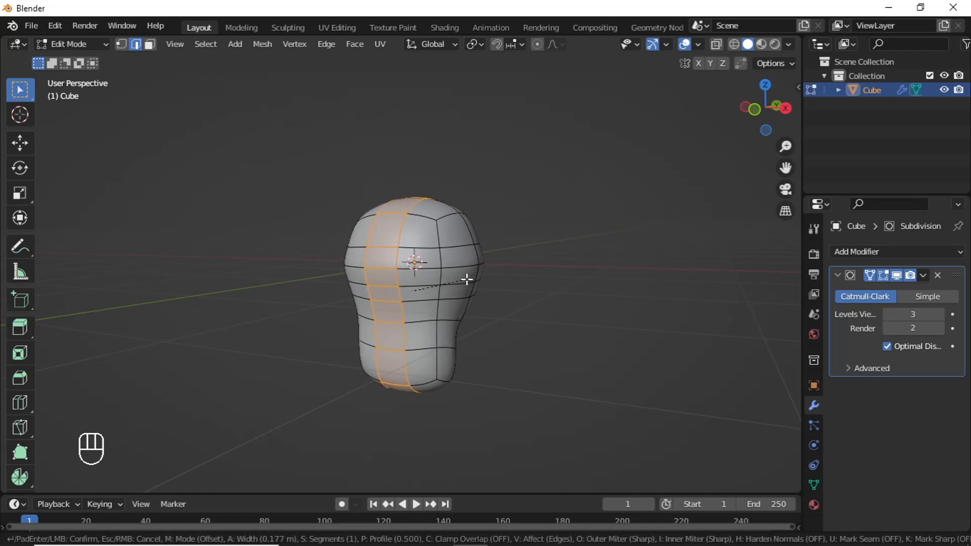
click(466, 280)
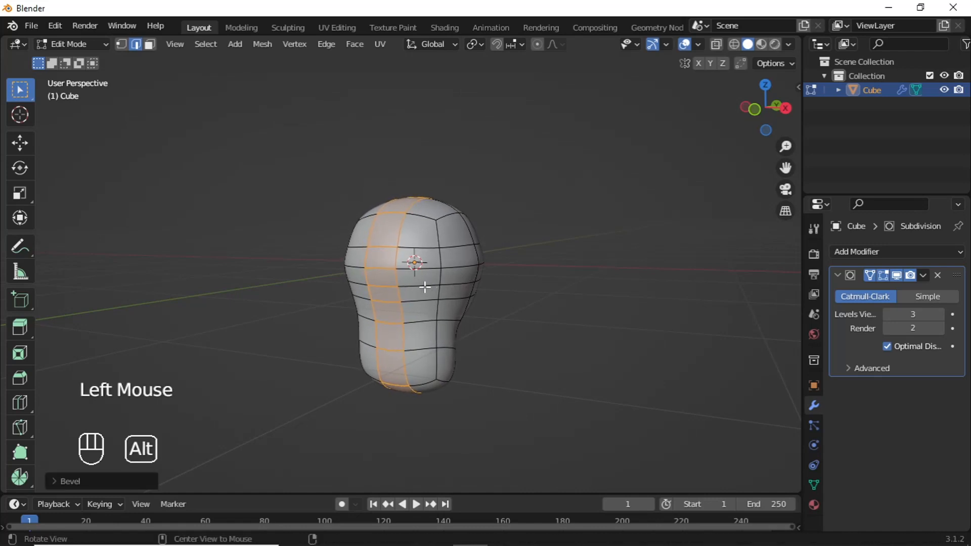
- Switch to face selection and select the face near mid-head between the beveled centre strip and the corner edge
alt+middle_drag(425, 286, 339, 288)
scroll(427, 325, up, 4)
alt+middle_drag(427, 326, 381, 307)
click(150, 45)
click(421, 268)
alt+middle_drag(430, 257, 335, 234)
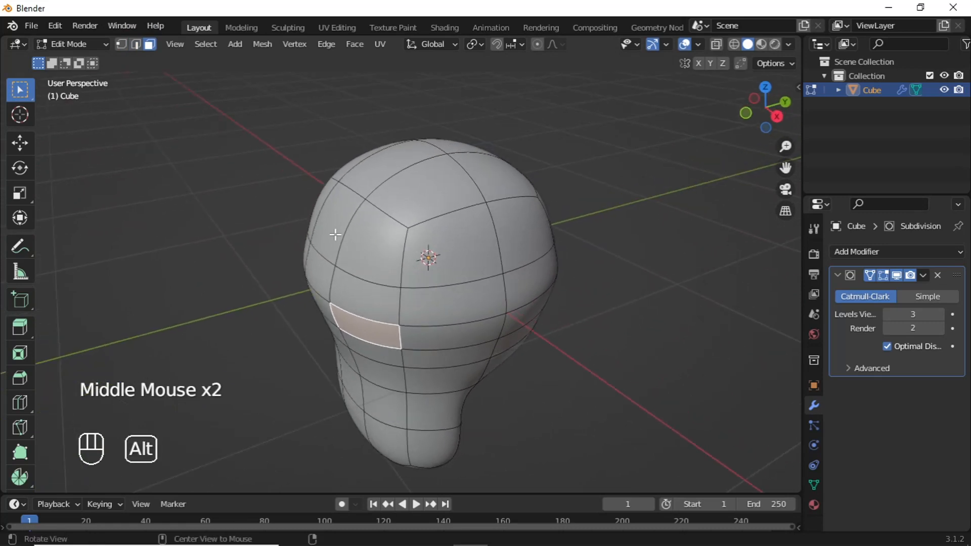
- Add a vertical loop cut over the head and down the sides just behind the front corner edge, then clear the selection
key(ctrl+r)
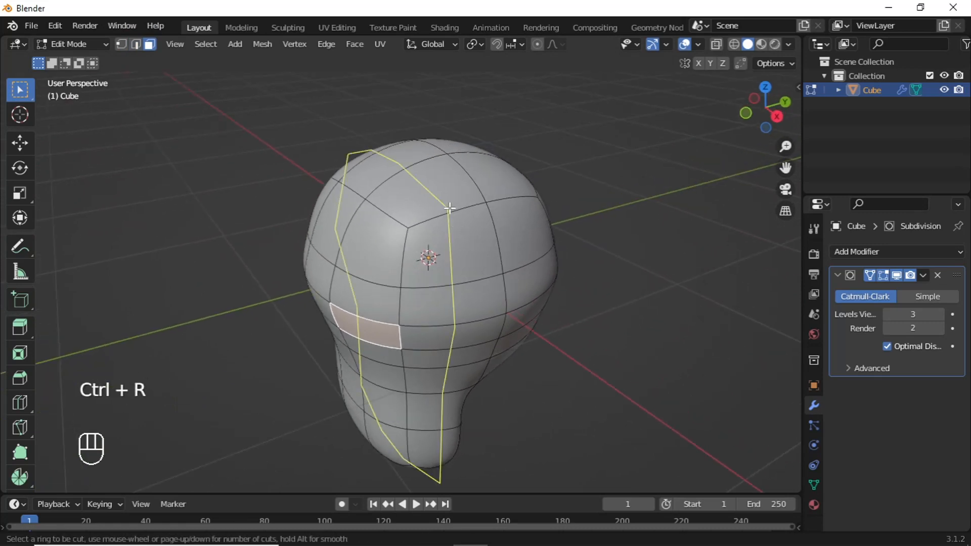
click(448, 213)
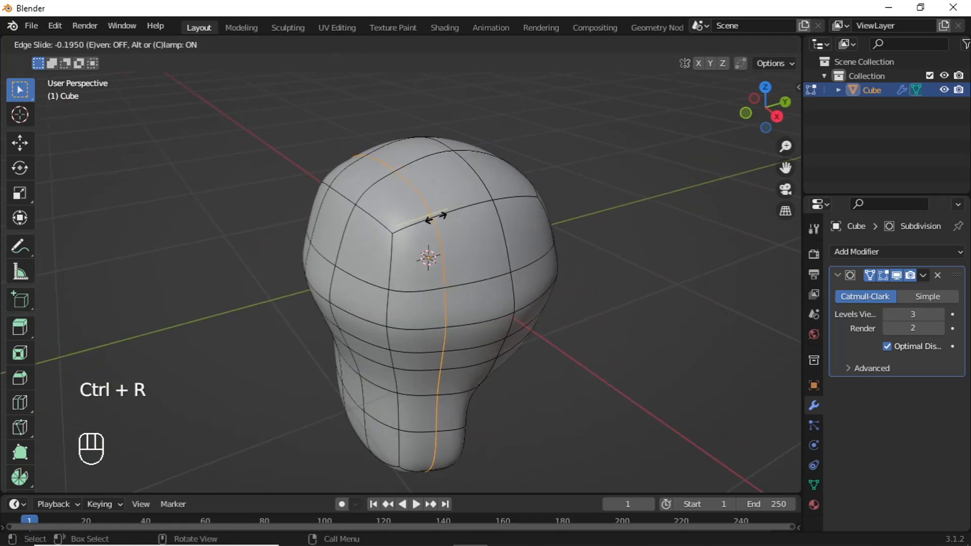
click(447, 218)
scroll(403, 335, down, 4)
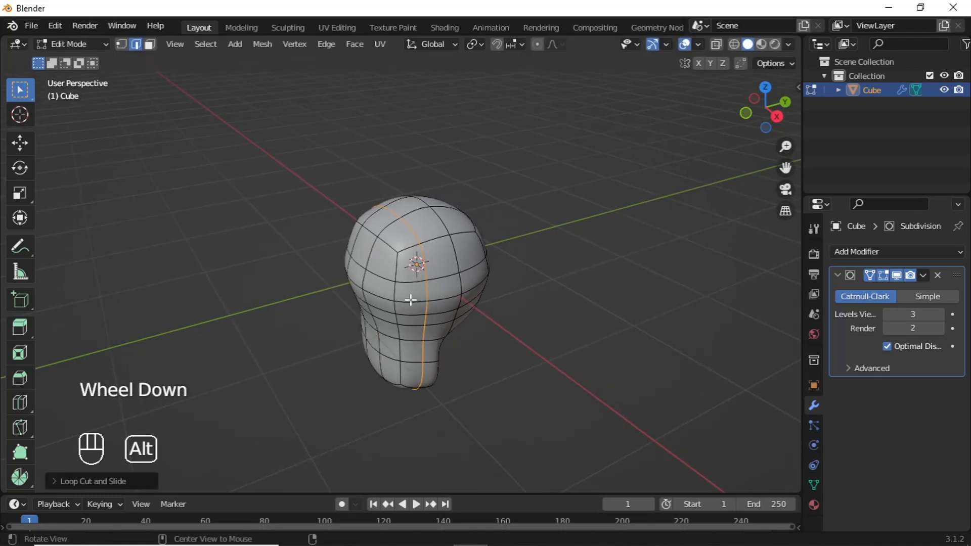
key(alt+a)
alt+middle_drag(403, 336, 462, 278)
scroll(469, 281, up, 2)
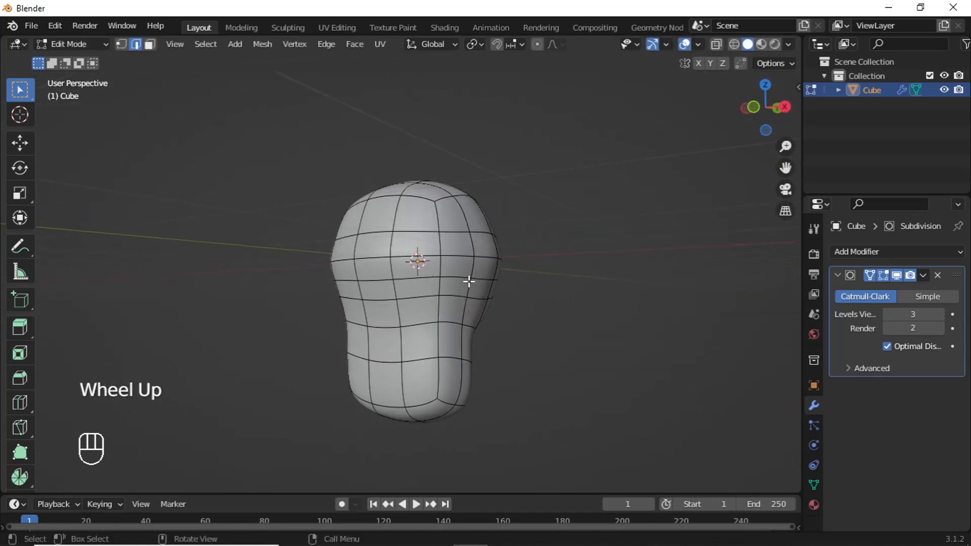
- In face selection, select a two-row band of ten faces just below mid-head, across the front and one column onto each side
click(149, 44)
alt+middle_drag(524, 232, 454, 278)
scroll(436, 283, up, 2)
click(434, 279)
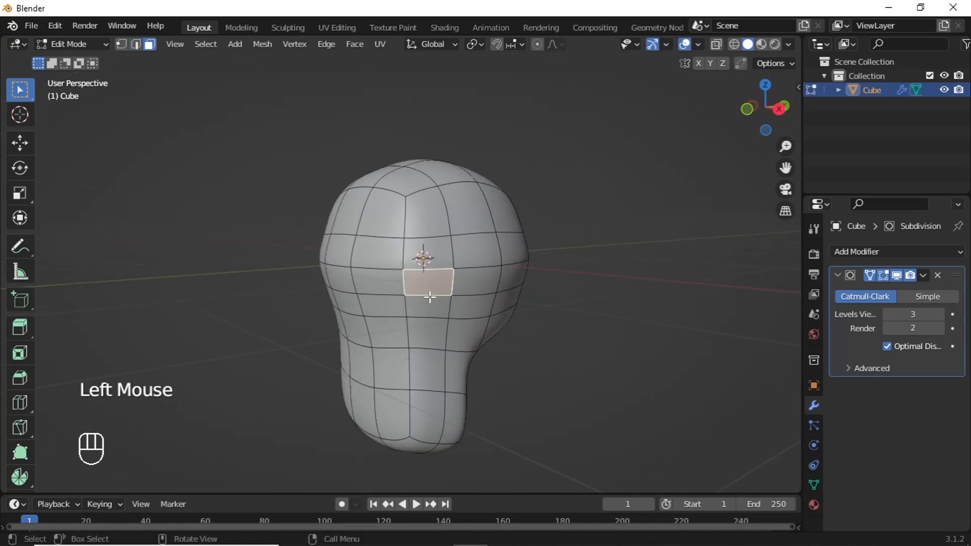
shift+click(428, 304)
middle_drag(419, 306, 390, 292)
shift+click(433, 281)
shift+click(429, 297)
shift+click(422, 277)
shift+click(413, 301)
shift+click(368, 277)
shift+click(371, 302)
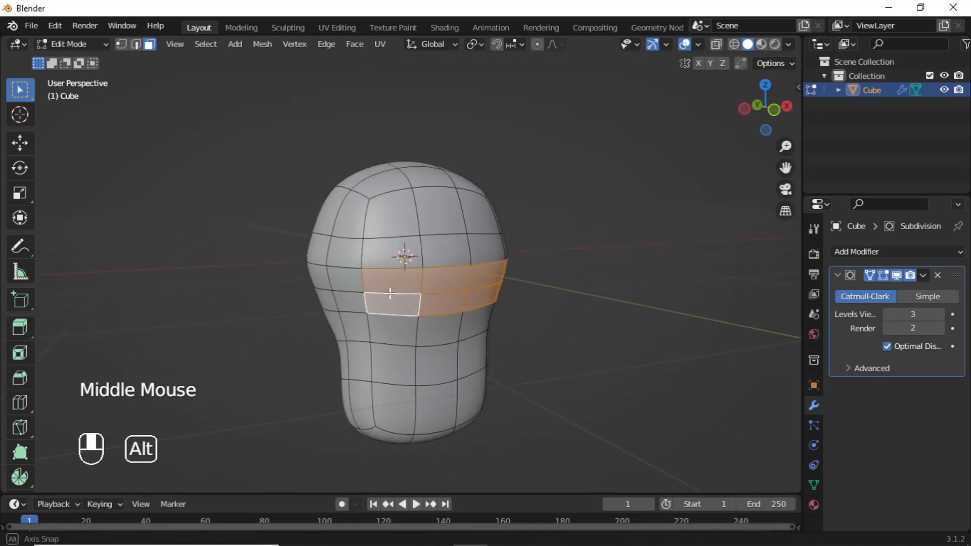
shift+click(351, 279)
shift+click(357, 303)
- Extrude the ten-face eye band in place and scale the new faces slightly inward
scroll(481, 327, up, 2)
middle_drag(480, 326, 367, 282)
middle_drag(368, 282, 447, 302)
key(e)
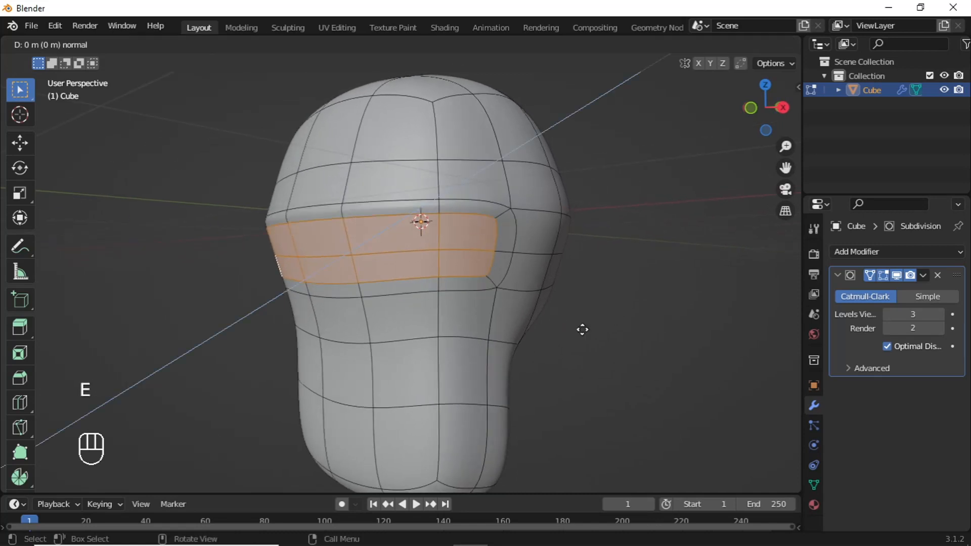
key(s)
click(550, 327)
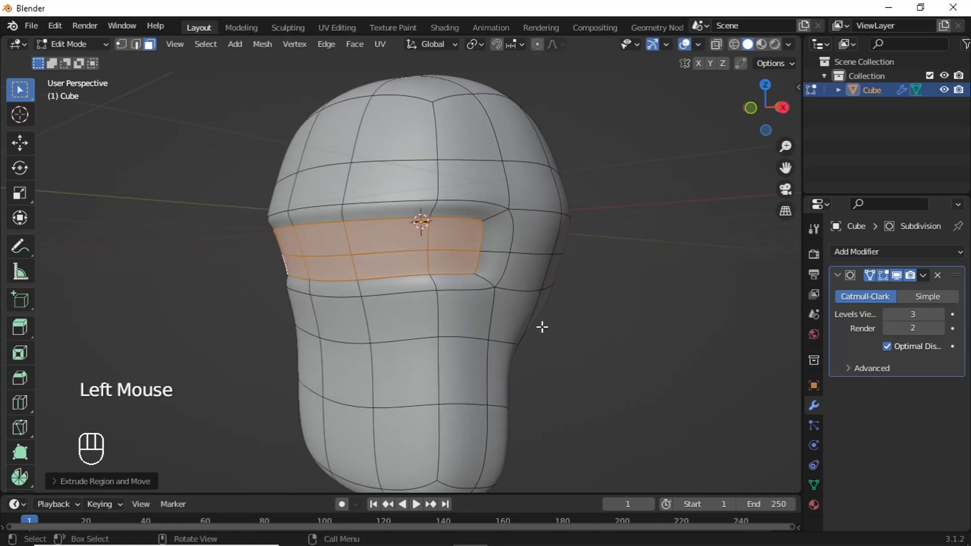
- Move the inset eye-band faces slightly downward in the right orthographic view
key(KP_3)
key(g)
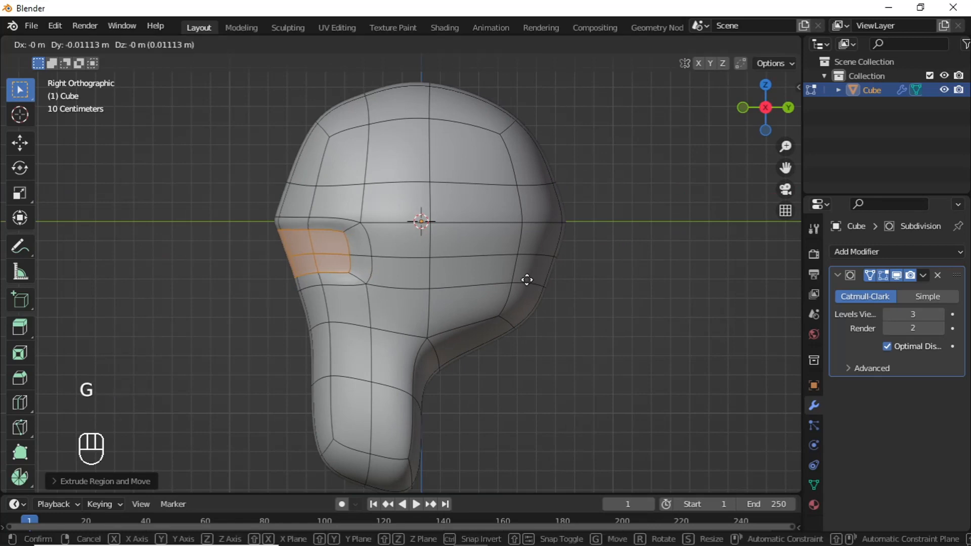
click(527, 285)
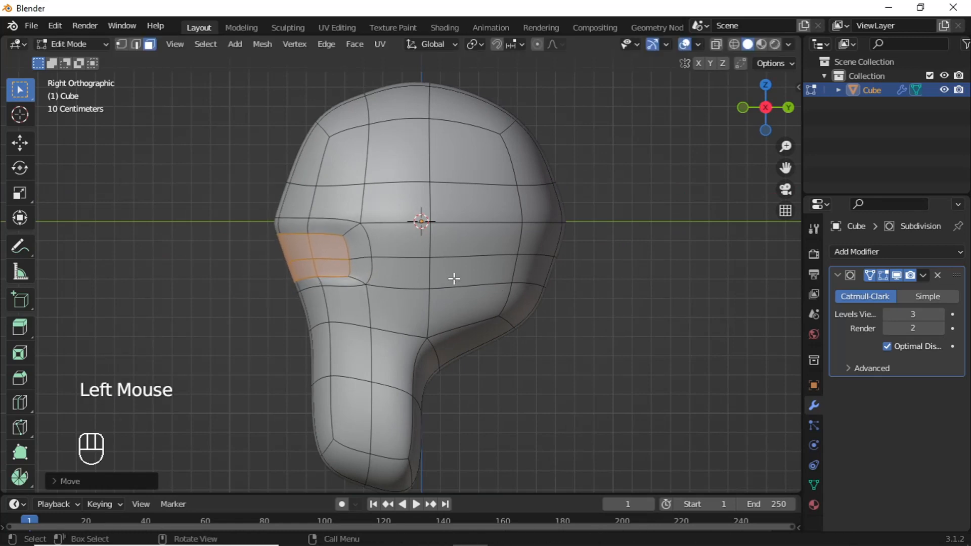
- Grow the eye-band selection by one ring of faces and apply Smooth Vertices to it three times
key(ctrl+KP_Add)
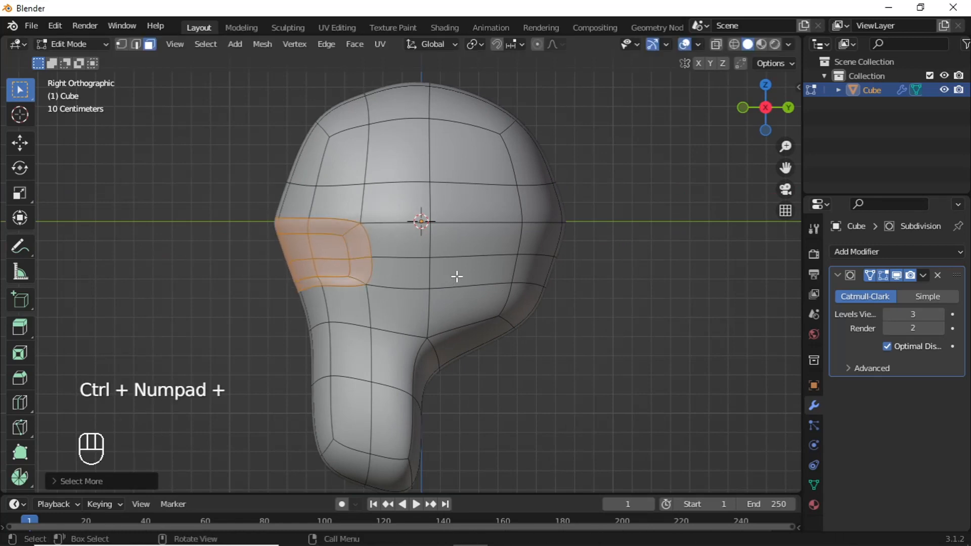
click(122, 44)
middle_drag(303, 304, 354, 218)
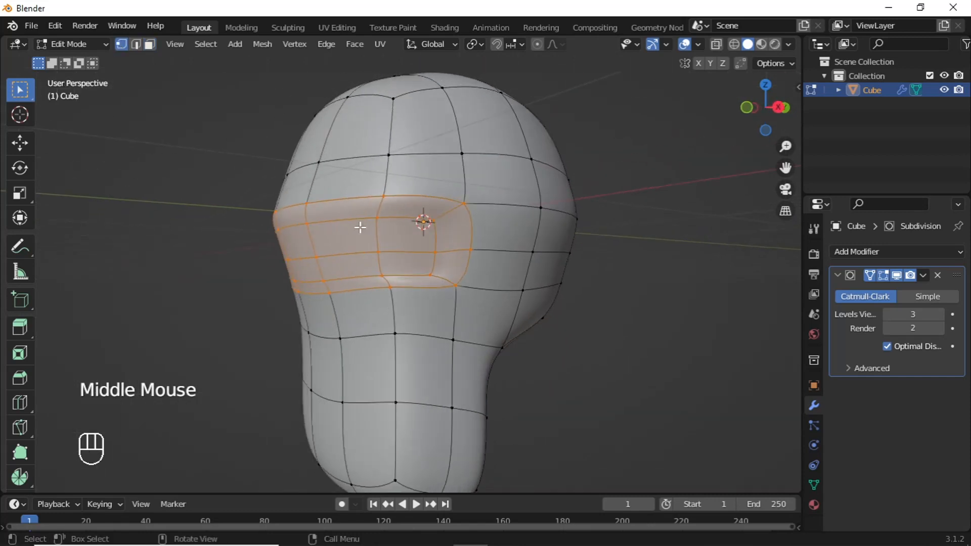
right_click(352, 212)
click(313, 386)
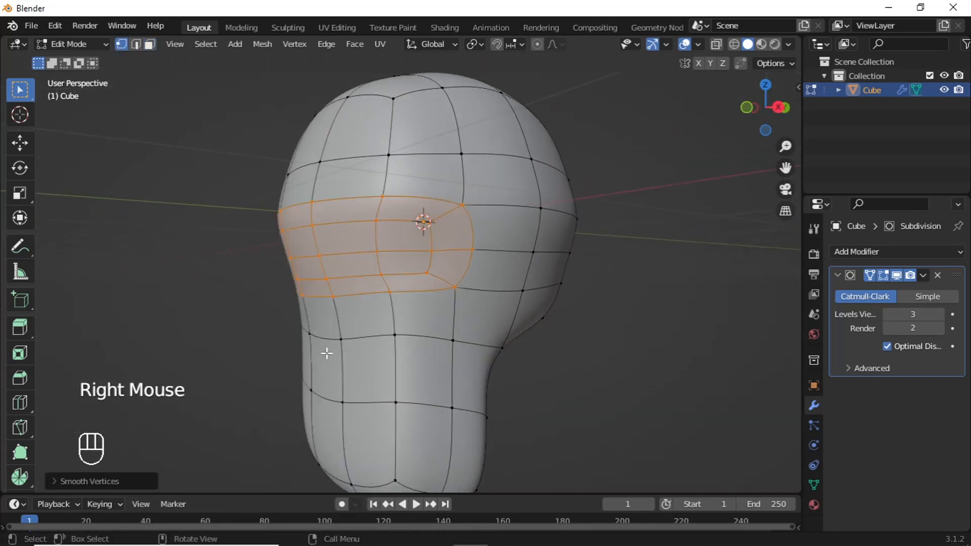
right_click(357, 269)
click(357, 269)
right_click(357, 269)
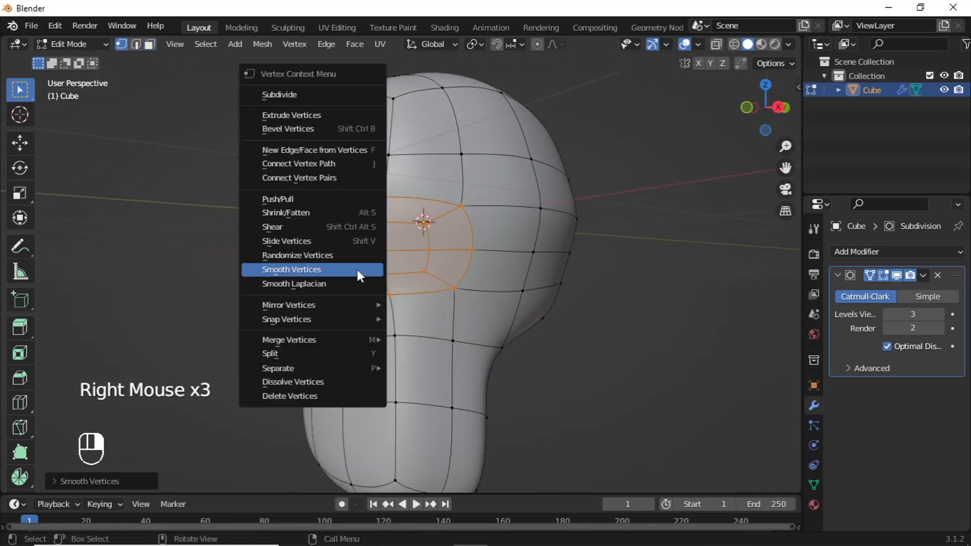
click(357, 269)
- Check the smoothed eye band in Object Mode, then return to Edit Mode and clear the selection
scroll(357, 270, down, 2)
scroll(357, 269, up, 2)
key(Tab)
middle_drag(364, 284, 389, 293)
key(Tab)
key(alt+a)
scroll(442, 314, down, 2)
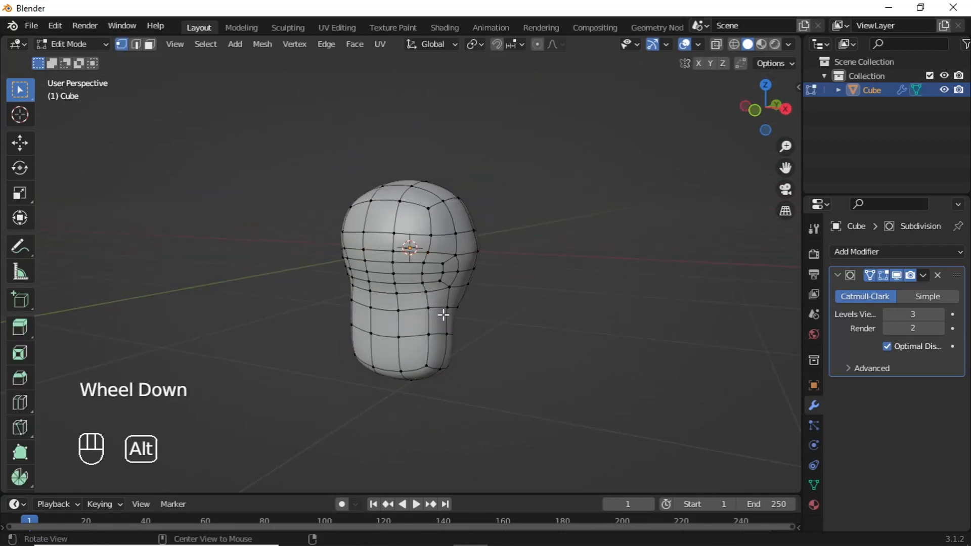
- In face selection, select the three-by-three block of faces on the front of the lower section, below the eye band
alt+middle_drag(442, 314, 415, 286)
scroll(179, 121, up, 1)
click(138, 49)
scroll(420, 299, up, 1)
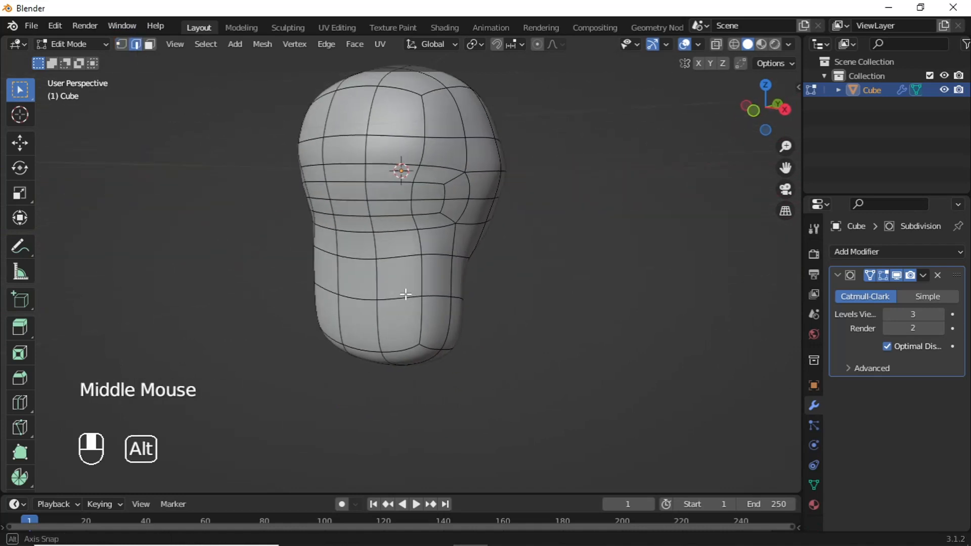
click(149, 44)
alt+middle_drag(493, 299, 520, 297)
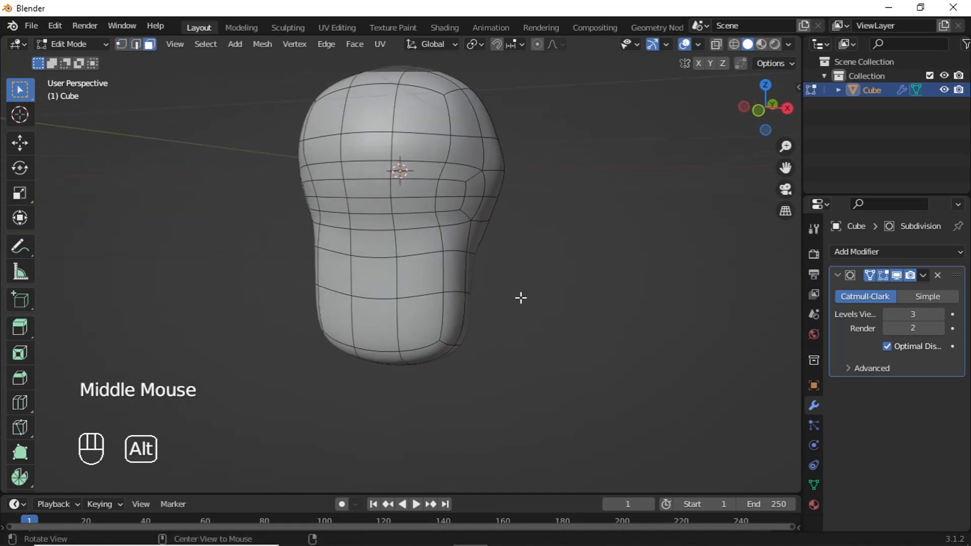
scroll(393, 260, up, 2)
shift+middle_drag(393, 260, 414, 255)
click(423, 233)
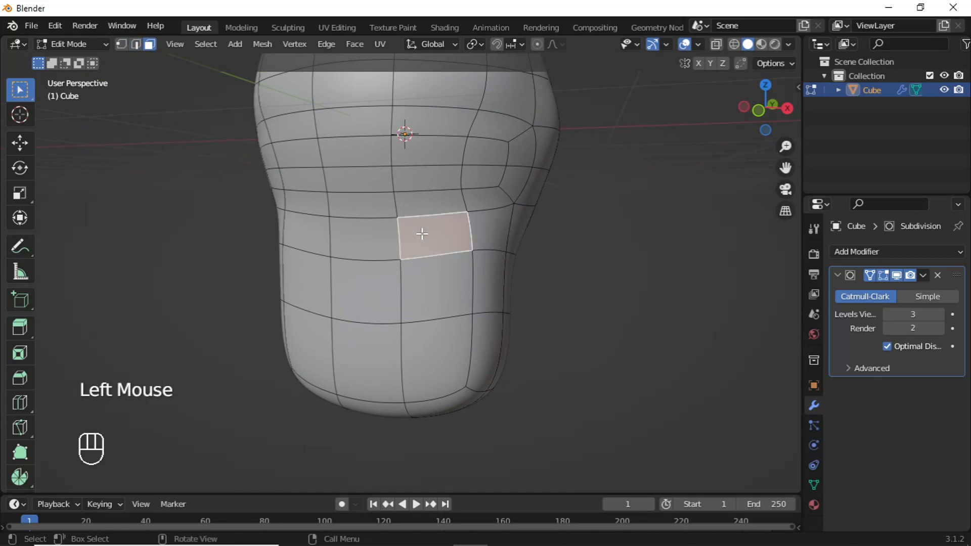
shift+click(433, 300)
shift+click(425, 368)
shift+click(371, 362)
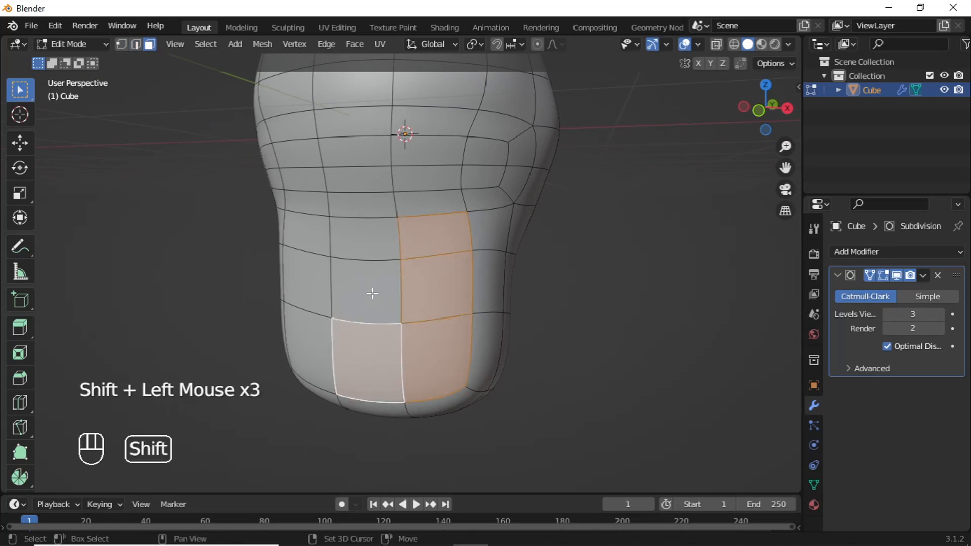
shift+click(373, 290)
shift+click(372, 241)
shift+click(318, 248)
shift+click(317, 281)
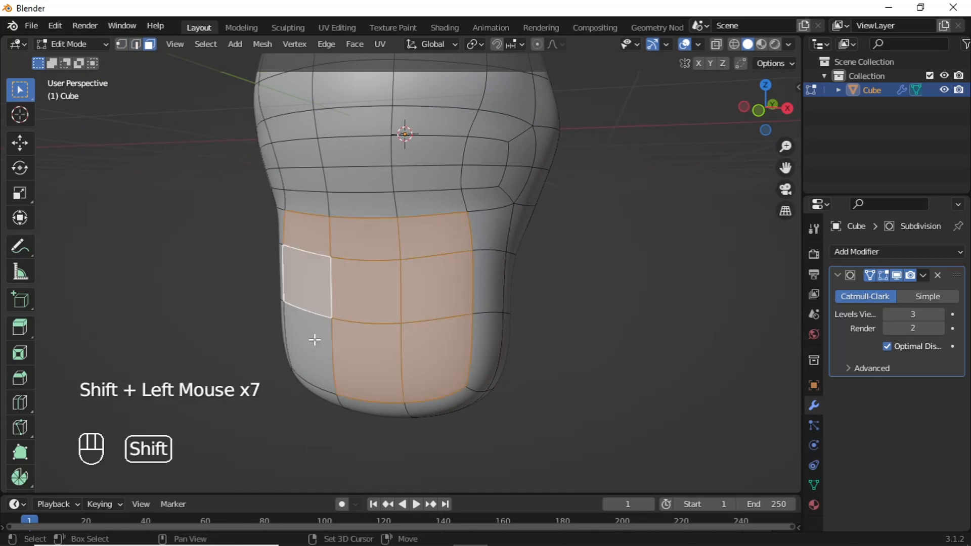
shift+click(314, 336)
- Extrude the nine selected faces in place and scale them inward, three times in a row, to form nested loops
middle_drag(491, 331, 546, 349)
key(e)
key(s)
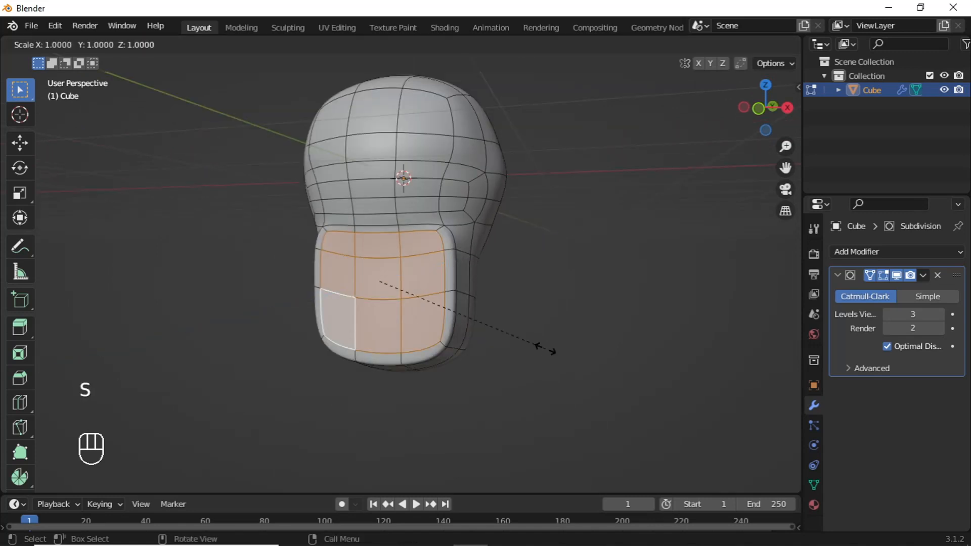
click(516, 336)
scroll(478, 334, up, 2)
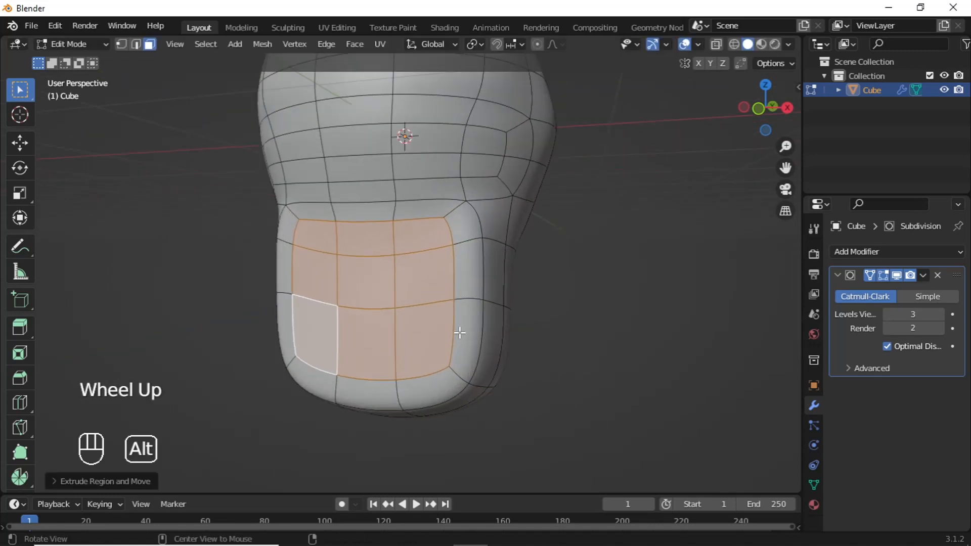
alt+middle_click(479, 338)
key(e)
key(s)
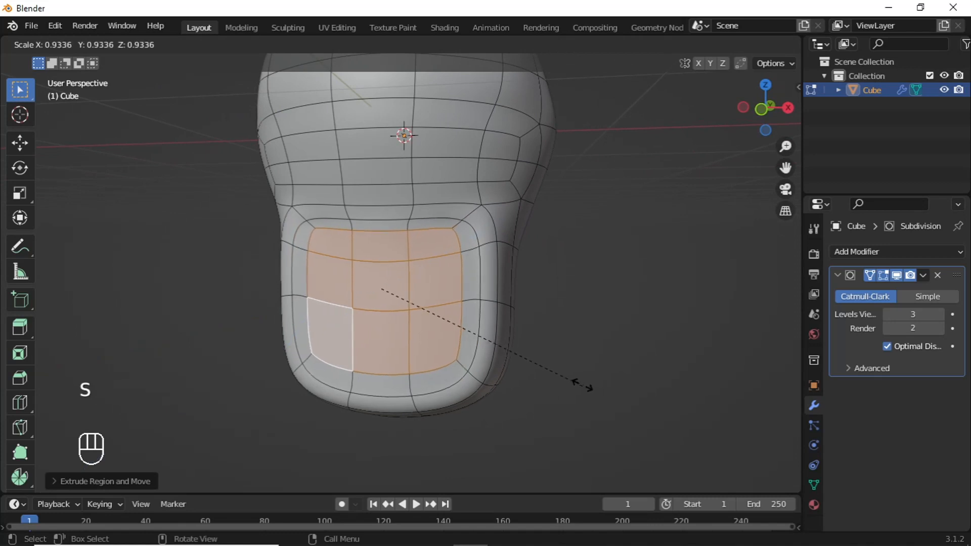
click(554, 376)
key(e)
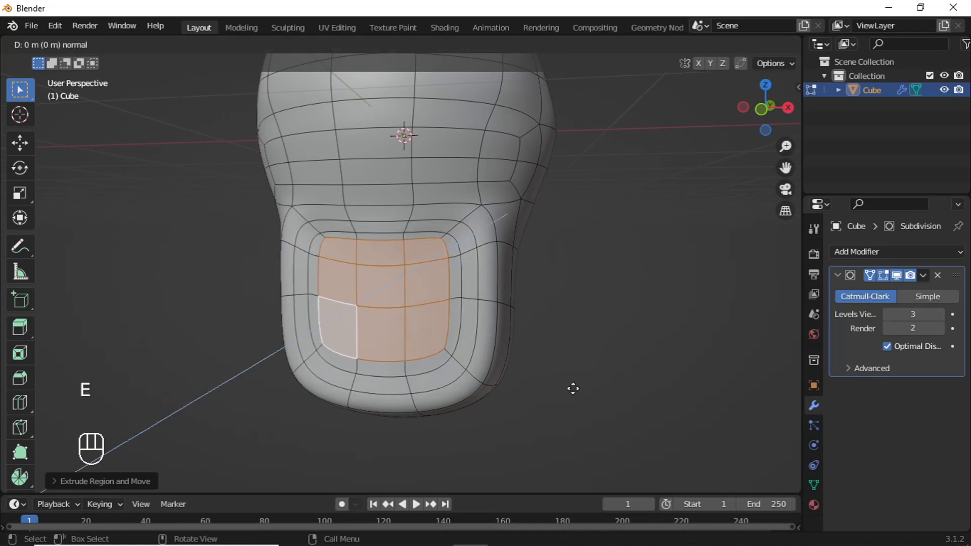
key(s)
click(522, 365)
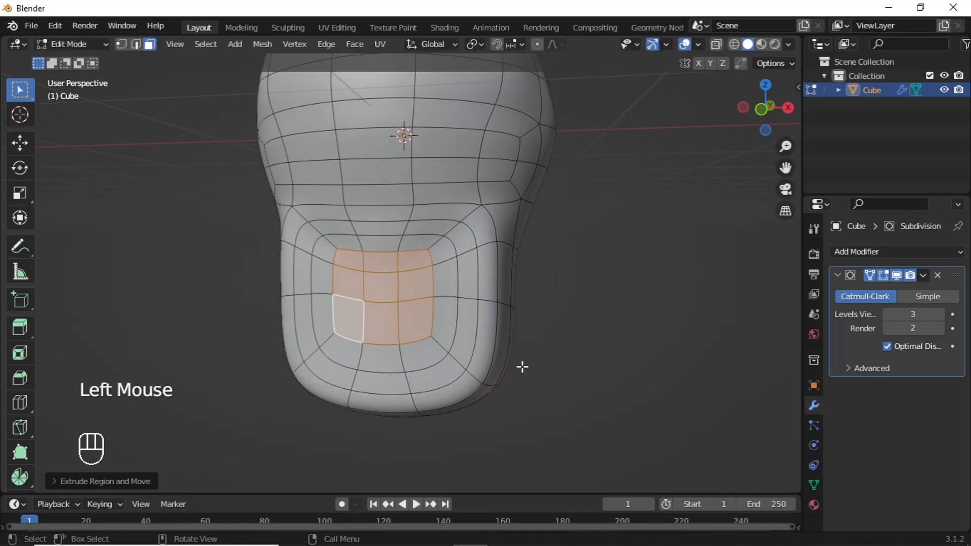
- Scale the innermost nine faces to about 0.57 along Z, then clear the selection
key(s)
key(z)
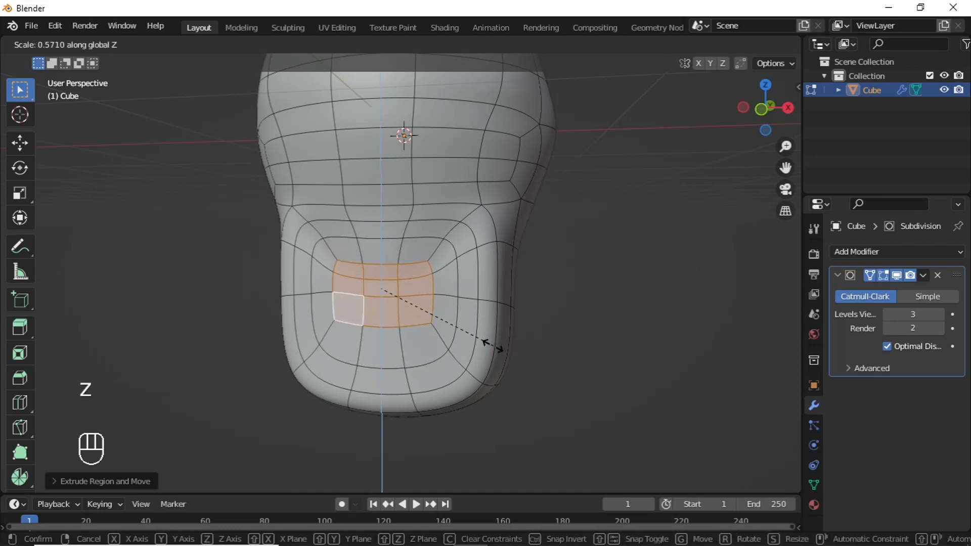
click(493, 345)
scroll(488, 324, down, 3)
key(alt+a)
- Examine the nested mouth loops in Object Mode and return to Edit Mode
middle_drag(524, 291, 390, 282)
key(Tab)
scroll(390, 281, up, 3)
key(Tab)
scroll(384, 293, down, 2)
scroll(378, 283, up, 2)
scroll(390, 282, up, 1)
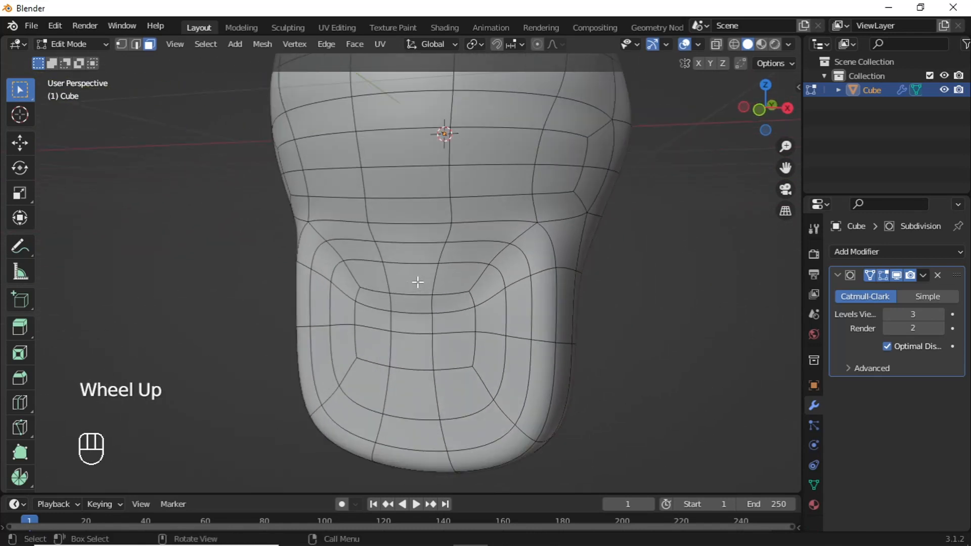
- Select the row of three upper faces in the second ring of the nested mouth loops
key(alt+KP_Subtract)
scroll(449, 330, up, 3)
click(328, 310)
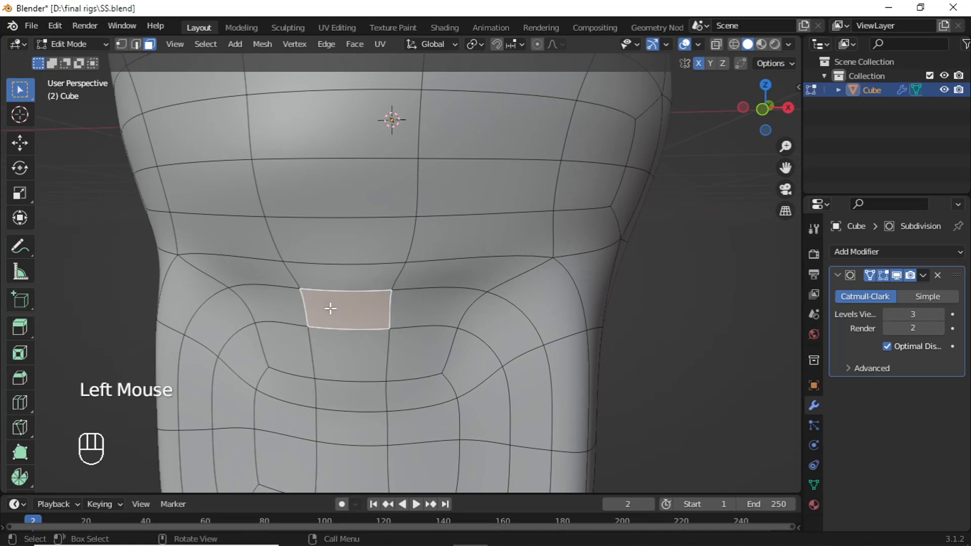
scroll(358, 321, down, 2)
alt+middle_drag(358, 321, 385, 332)
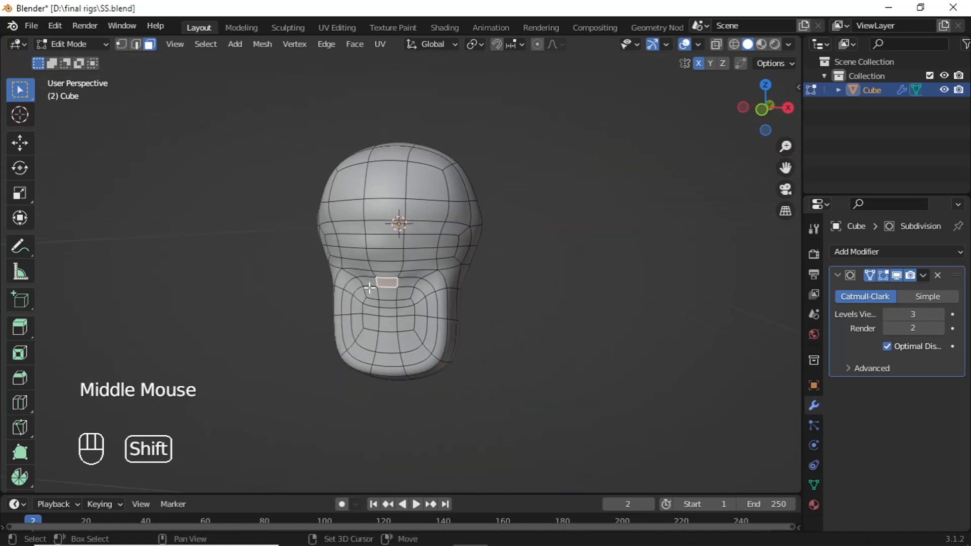
shift+click(390, 284)
scroll(400, 285, up, 2)
alt+middle_drag(400, 285, 383, 320)
shift+click(373, 275)
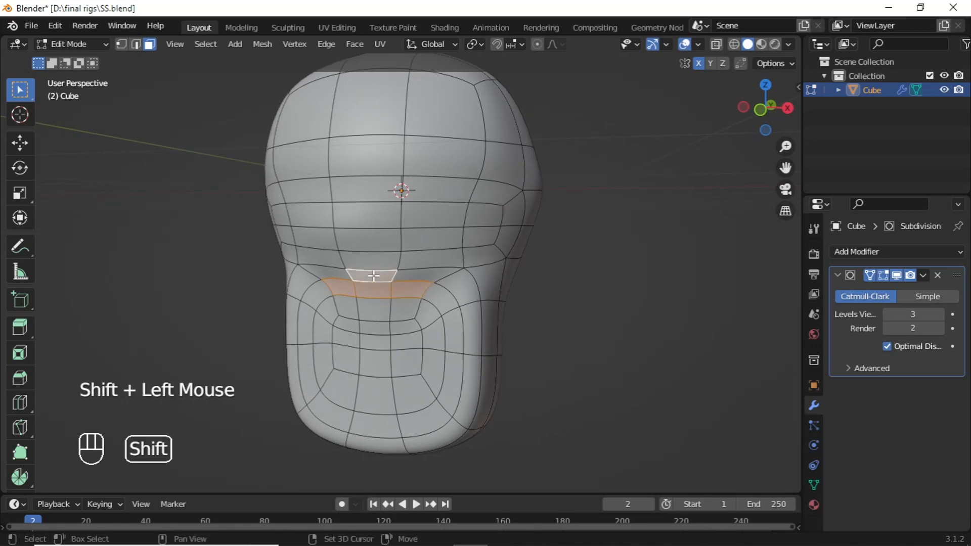
shift+click(371, 263)
middle_drag(369, 245, 381, 319)
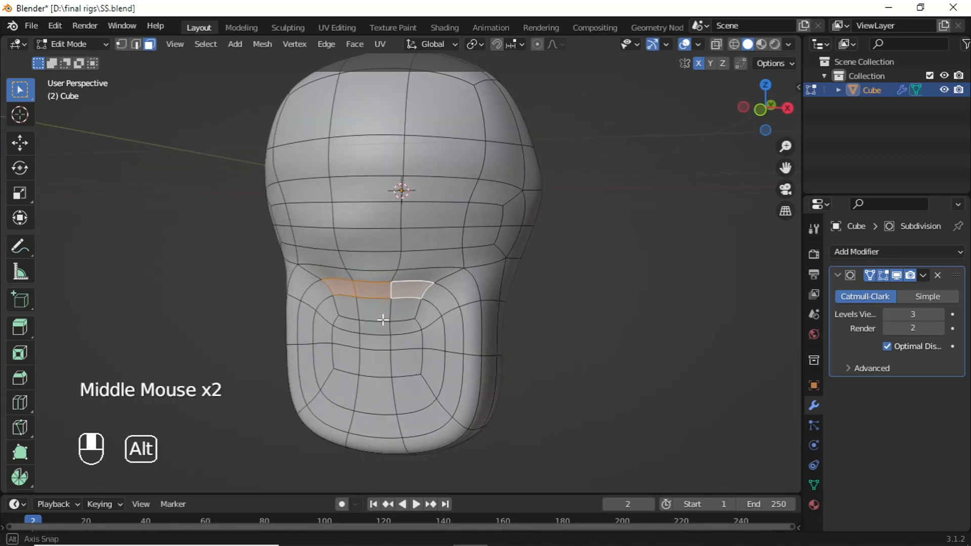
- Extend the selection with the central strip of faces from above the mouth loops up over the forehead to the crown
shift+click(372, 271)
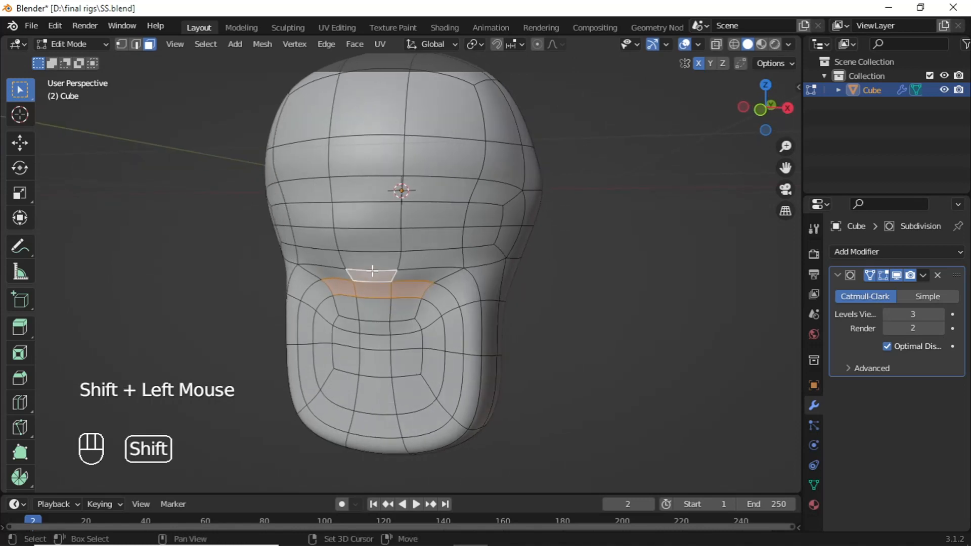
shift+click(363, 244)
shift+click(363, 214)
shift+click(360, 171)
shift+click(361, 186)
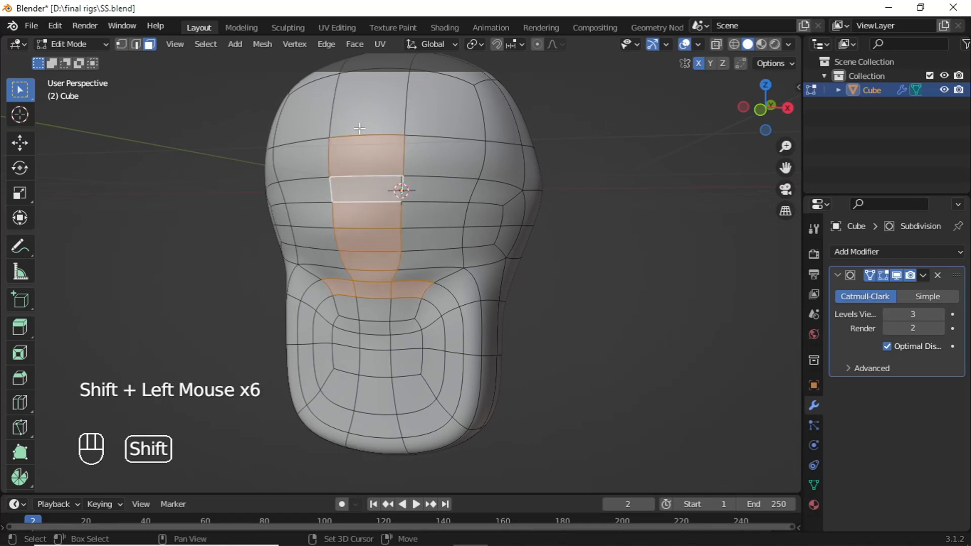
shift+click(359, 129)
shift+middle_drag(359, 129, 460, 262)
shift+click(378, 144)
scroll(430, 228, down, 2)
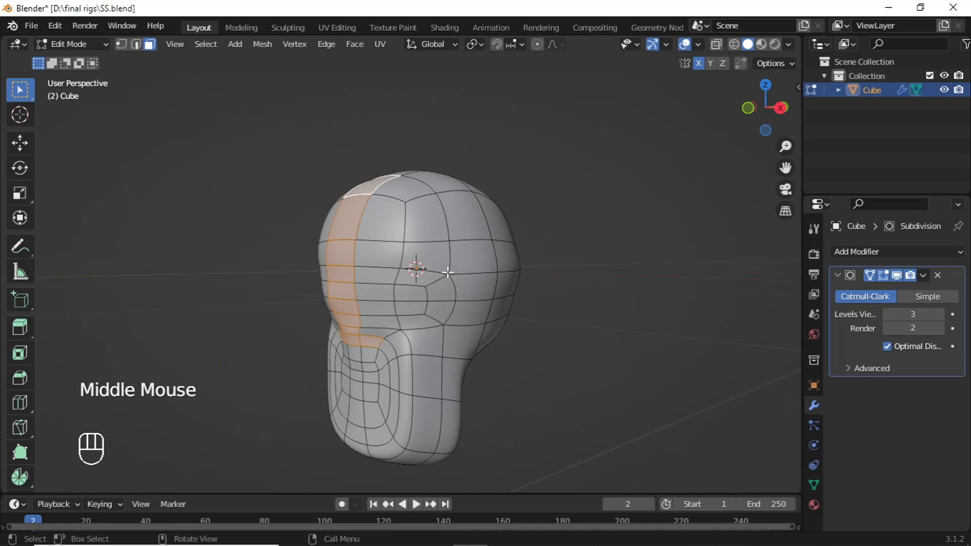
alt+middle_drag(375, 247, 400, 303)
scroll(391, 282, up, 2)
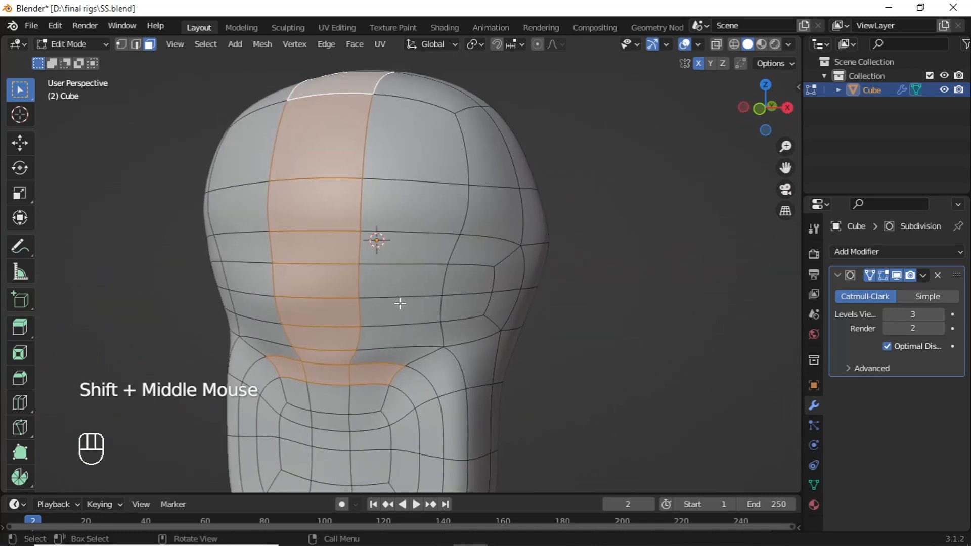
- Extrude the selected face strip running from the mouth loops to the crown, shrink it slightly, and clear the selection
key(e)
click(433, 325)
key(s)
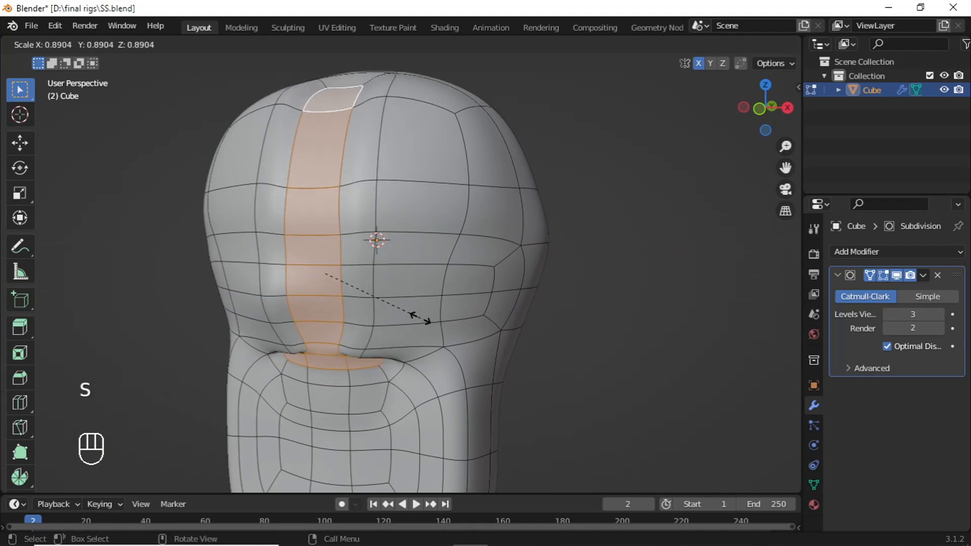
alt+shift+click(321, 342)
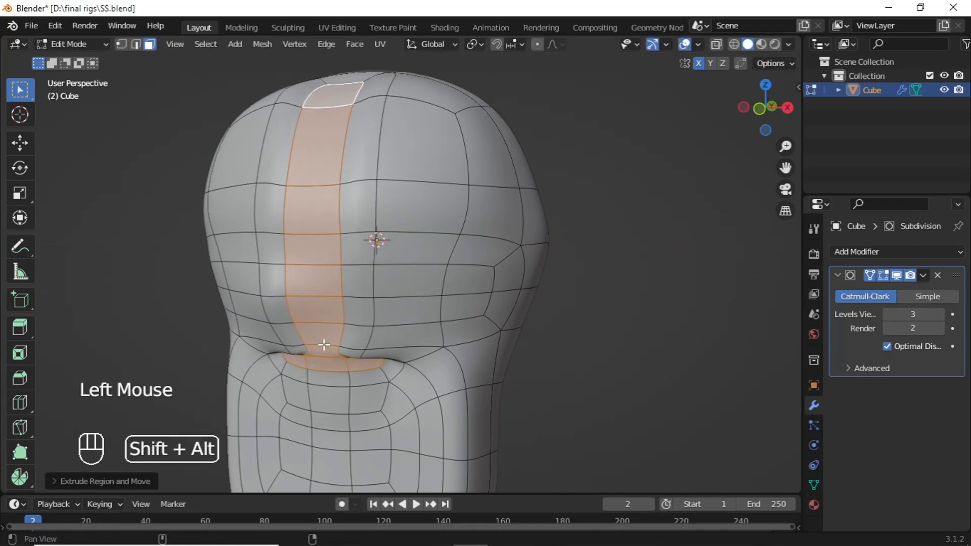
middle_drag(321, 342, 383, 286)
key(alt+a)
- Select the three faces at the lower end of the extruded strip and move them down slightly along Z
shift+click(383, 286)
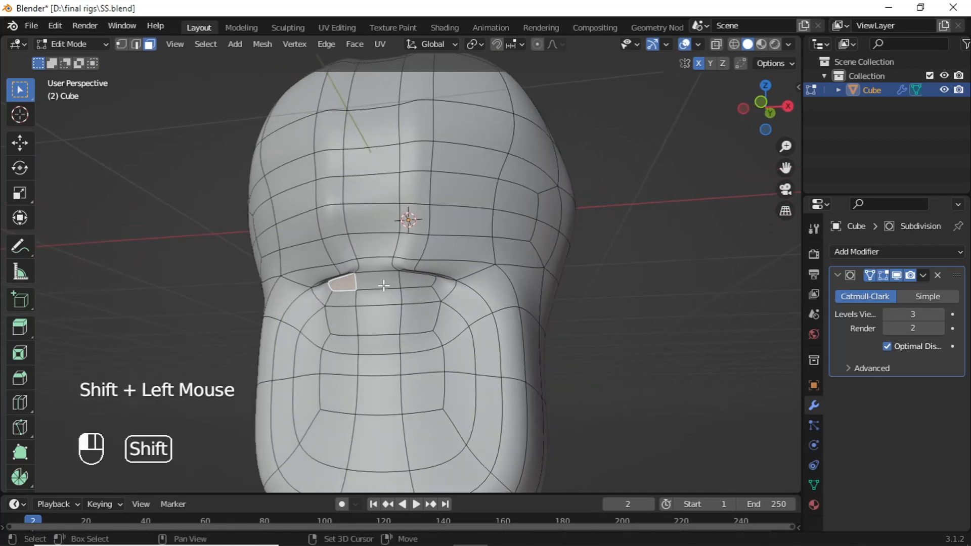
key(KP_1)
scroll(434, 314, up, 2)
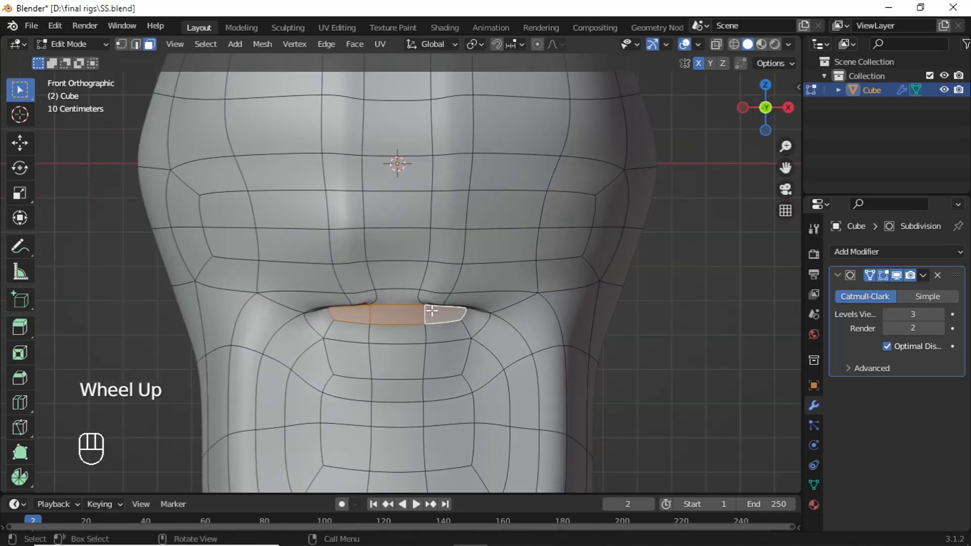
shift+middle_drag(433, 314, 396, 315)
key(g)
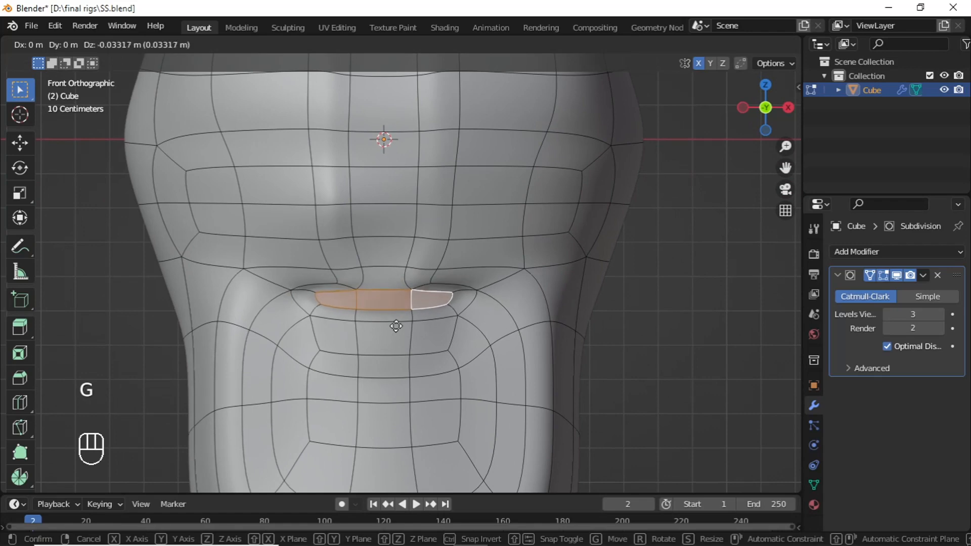
click(396, 327)
- Select only the middle face of that row and pull it forward along Y to start the nose tip
scroll(381, 306, down, 2)
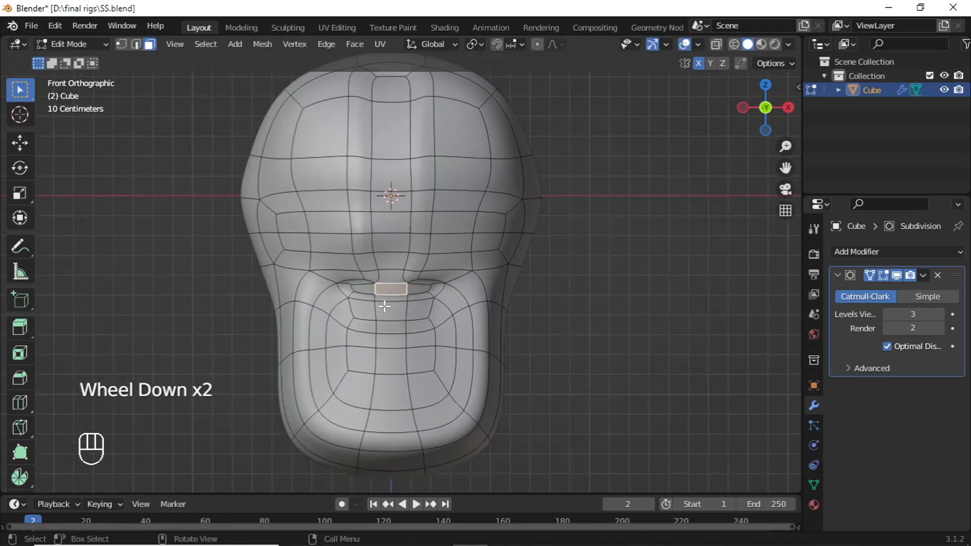
alt+middle_drag(384, 299, 326, 326)
scroll(347, 321, down, 1)
scroll(344, 327, up, 2)
scroll(341, 330, down, 1)
key(g)
key(y)
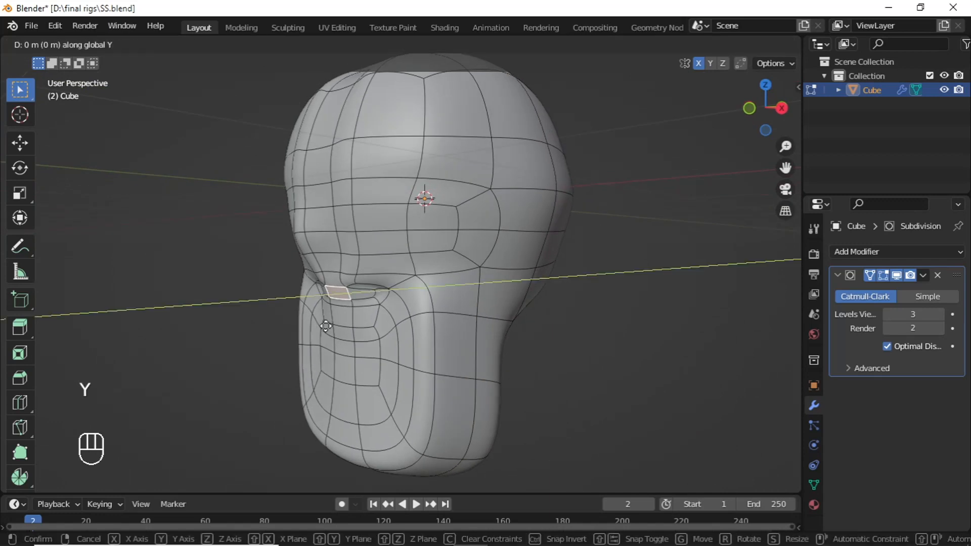
click(304, 326)
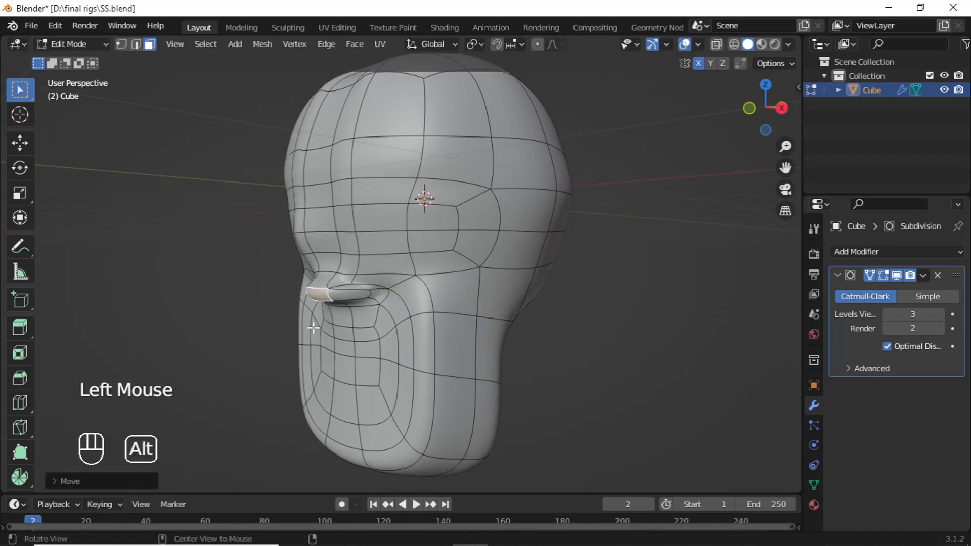
- Select all three nose-tip faces, move them farther forward along Y, scale them to about 1.07, and clear the selection
alt+middle_drag(312, 325, 399, 328)
scroll(394, 328, up, 2)
click(394, 327)
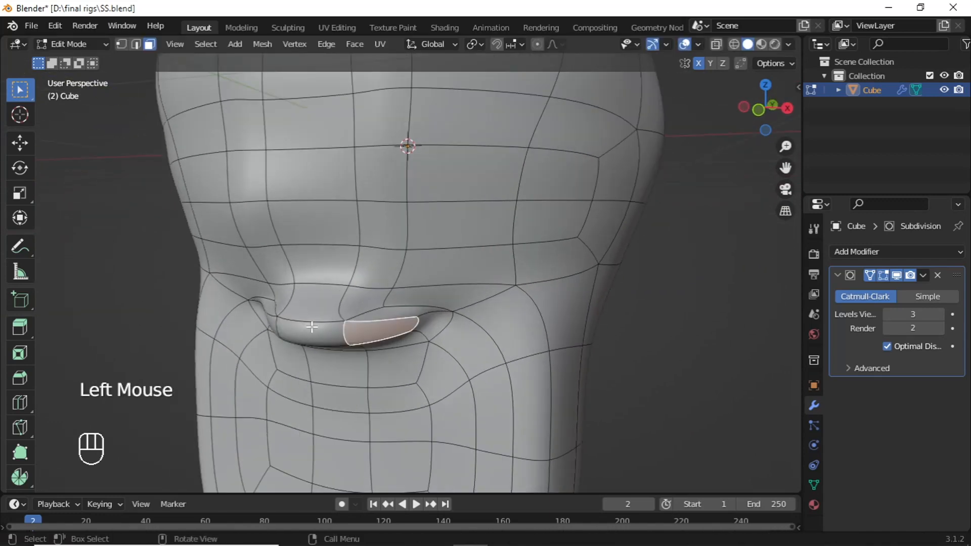
shift+click(272, 320)
shift+click(345, 329)
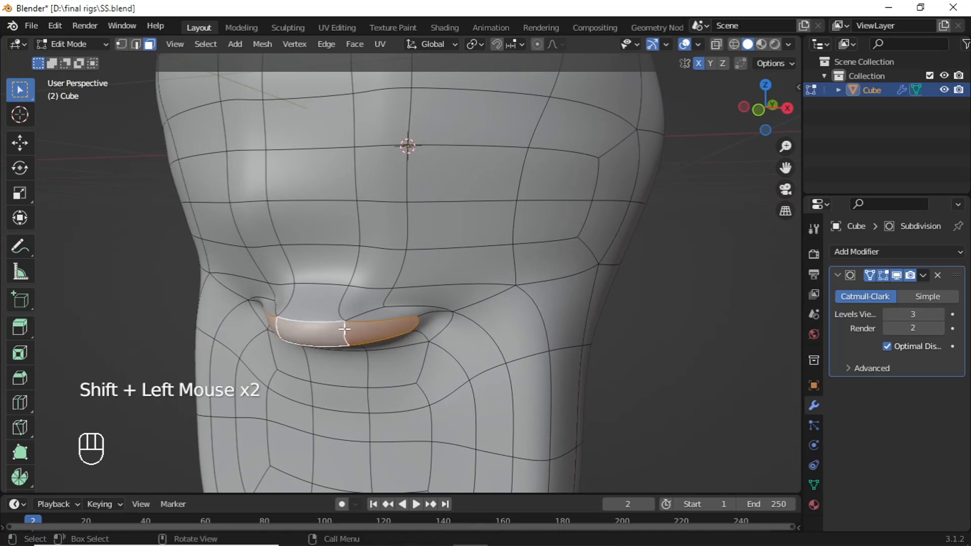
key(g)
key(y)
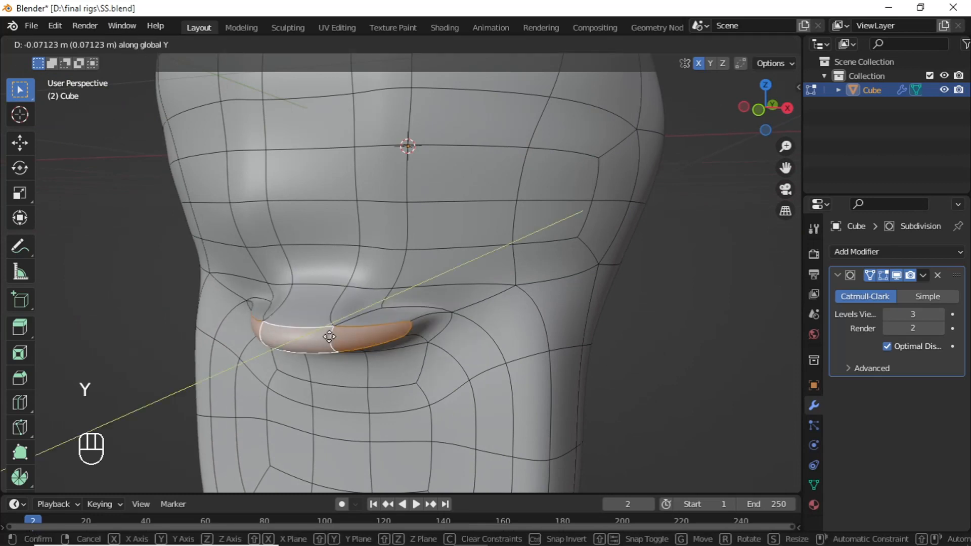
click(398, 351)
key(s)
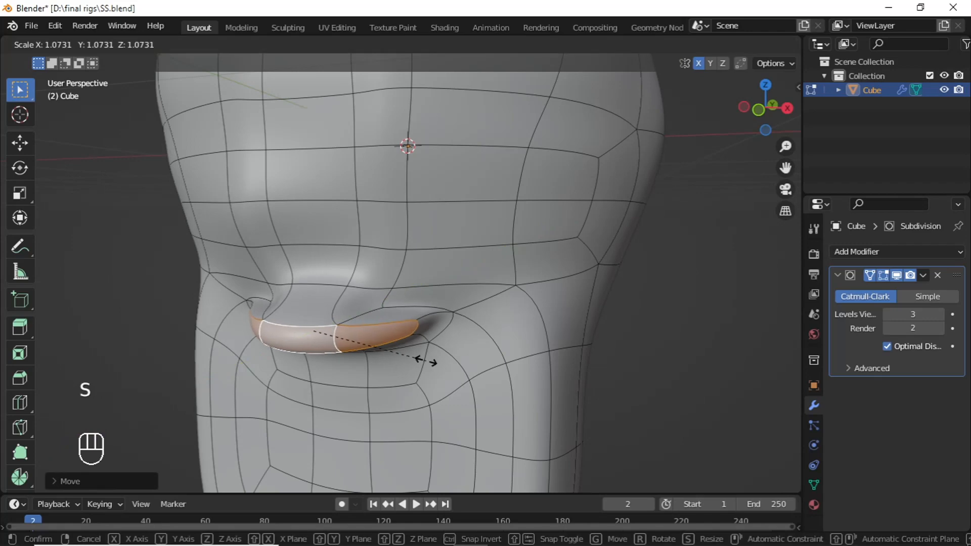
click(425, 363)
scroll(425, 362, down, 2)
key(alt+a)
- Switch to edge selection and select the complete loop of edges around the base of the nose
alt+middle_drag(425, 362, 415, 331)
scroll(393, 336, up, 4)
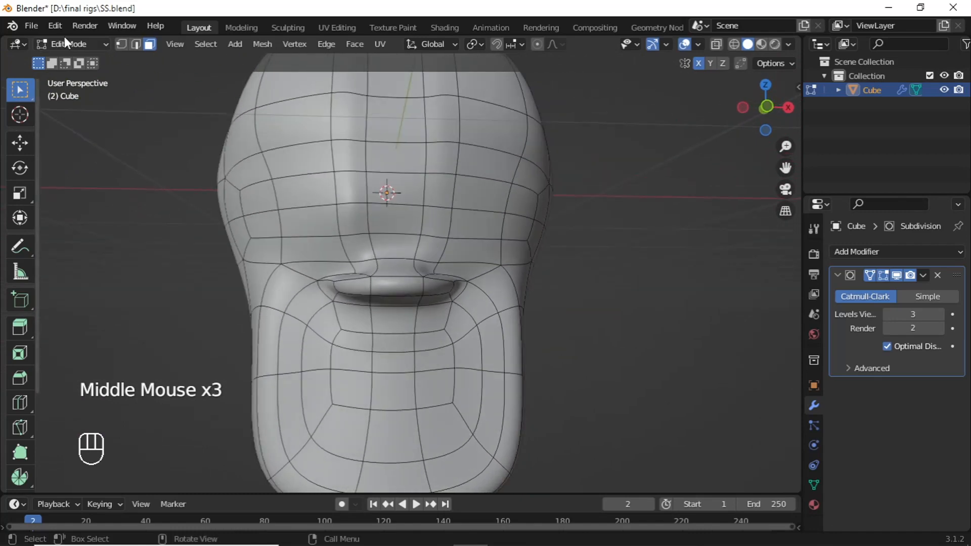
click(135, 47)
scroll(412, 368, up, 2)
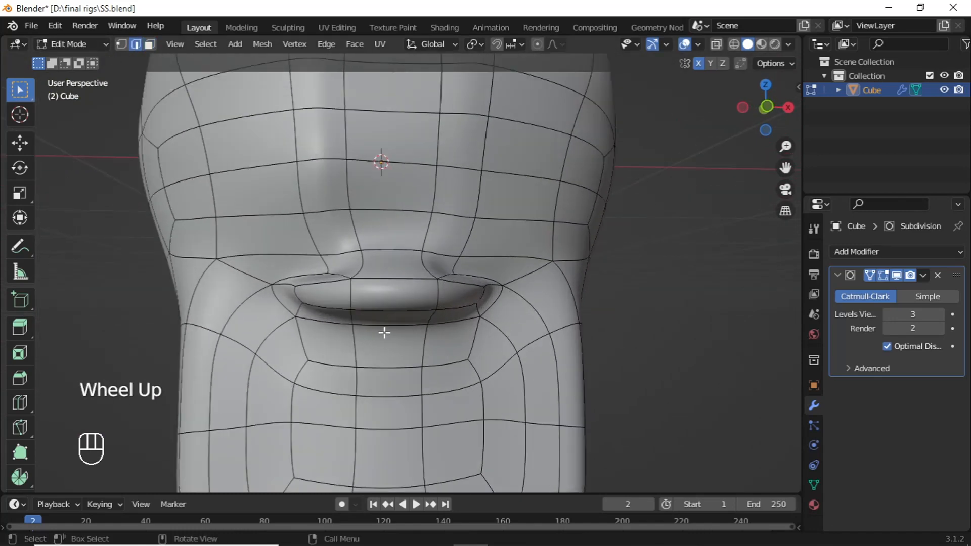
shift+click(466, 325)
shift+click(498, 313)
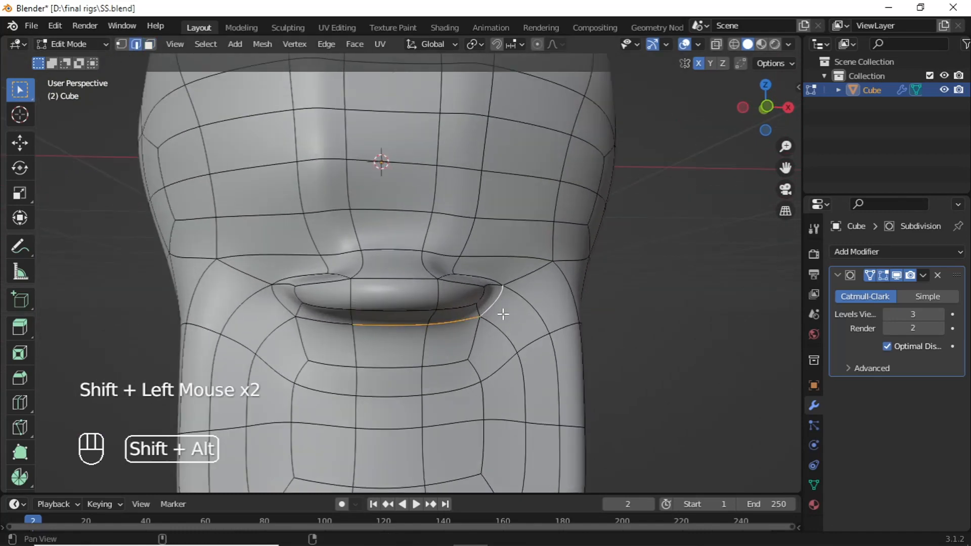
middle_drag(498, 313, 445, 304)
shift+click(454, 290)
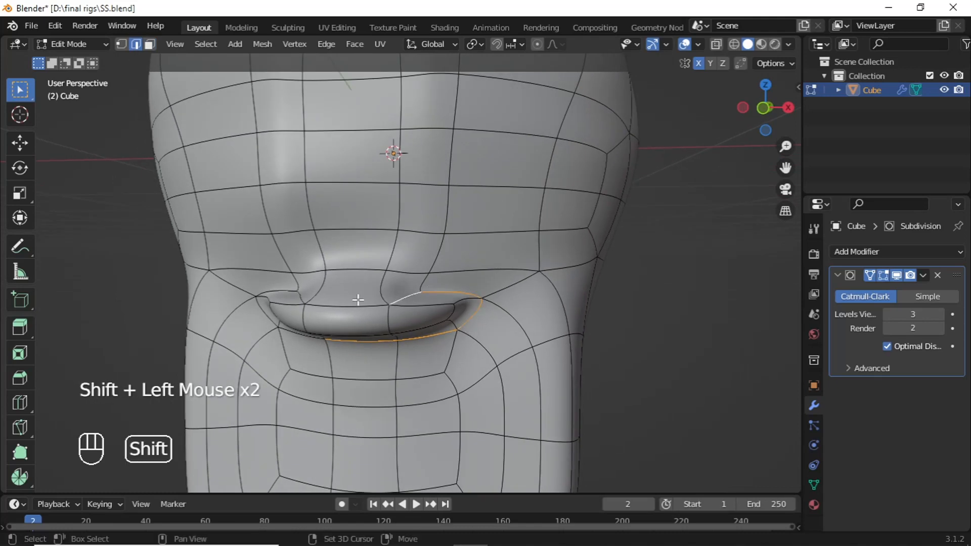
middle_drag(333, 307, 323, 294)
shift+click(324, 294)
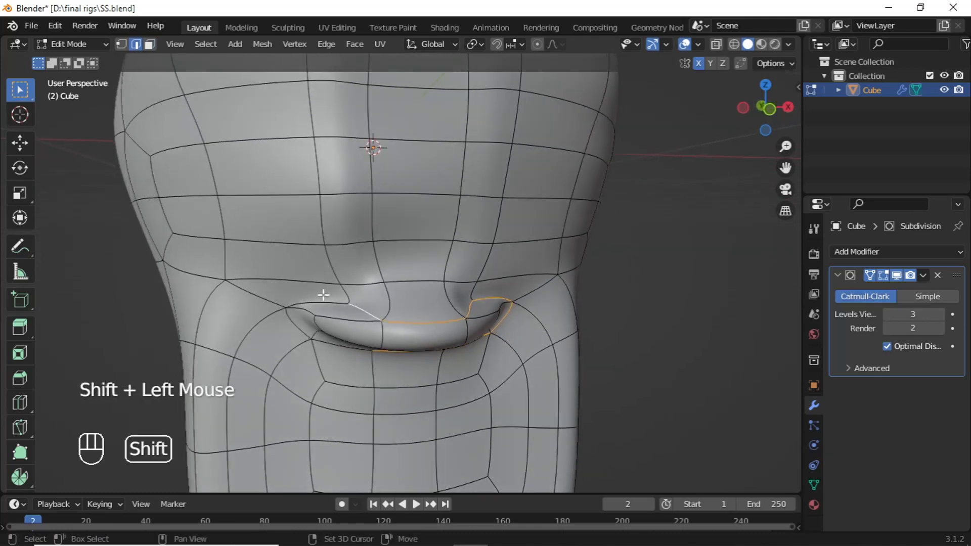
mouse_move(349, 357)
middle_down()
mouse_move(317, 336)
mouse_move(347, 342)
middle_up()
scroll(529, 382, down, 2)
middle_drag(529, 381, 470, 377)
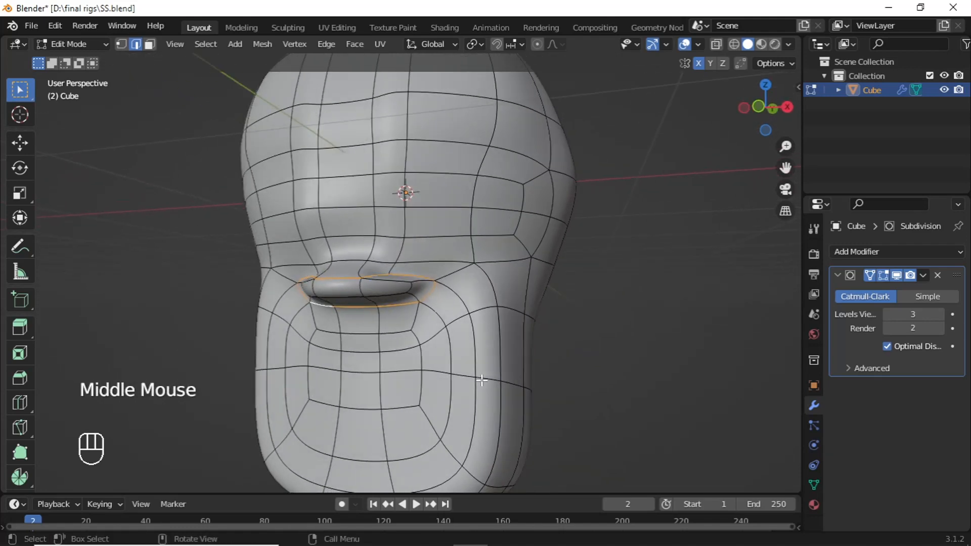
- Bevel the selected edge loop around the nose base narrowly and clear the selection
key(ctrl+b)
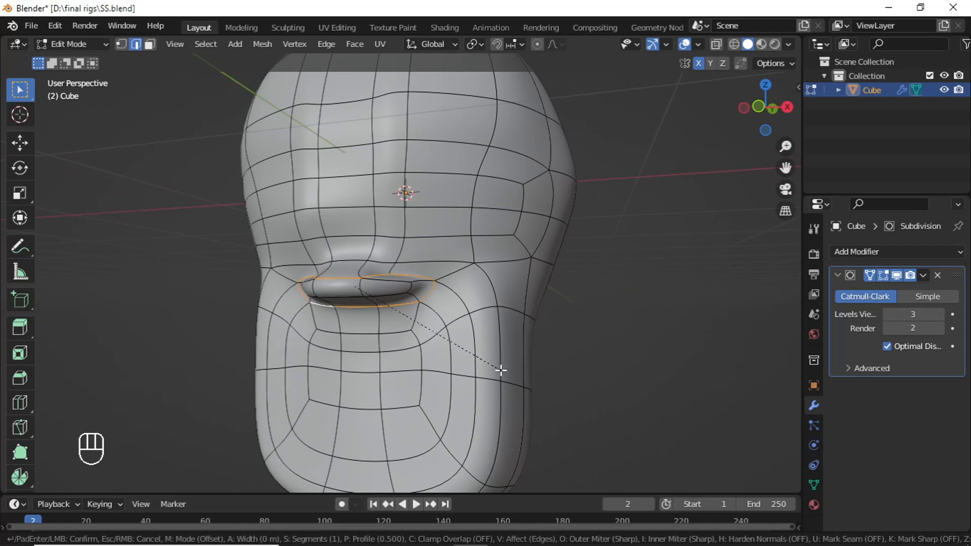
click(501, 370)
scroll(491, 367, up, 3)
key(alt+a)
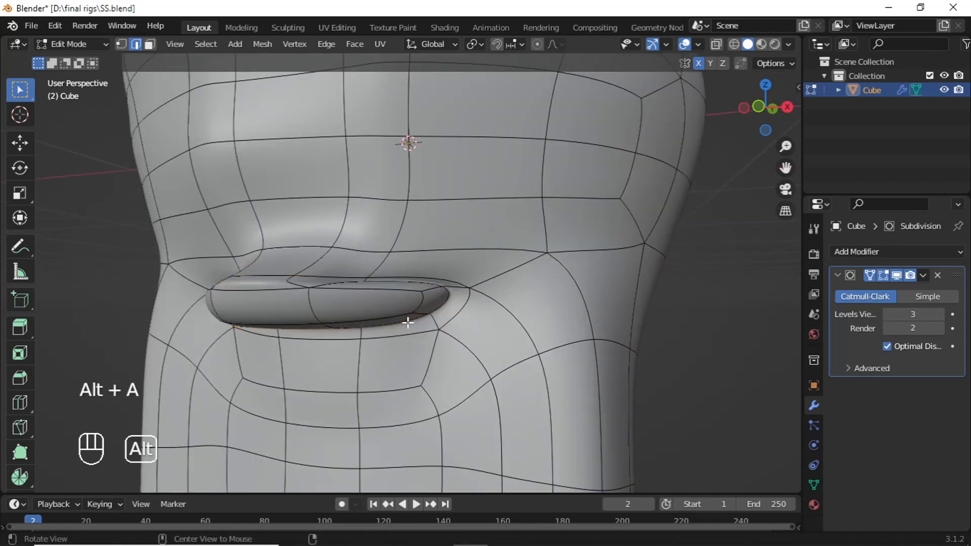
- Switch to face selection and select the nose's front faces, the small upper side faces and the three underside faces
middle_drag(389, 330, 431, 336)
scroll(354, 303, up, 2)
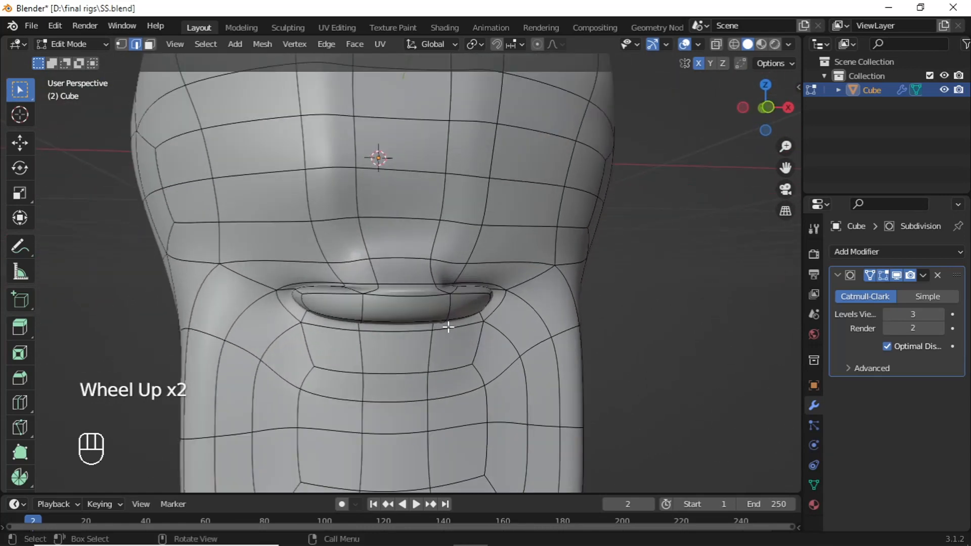
middle_drag(354, 304, 288, 253)
click(150, 44)
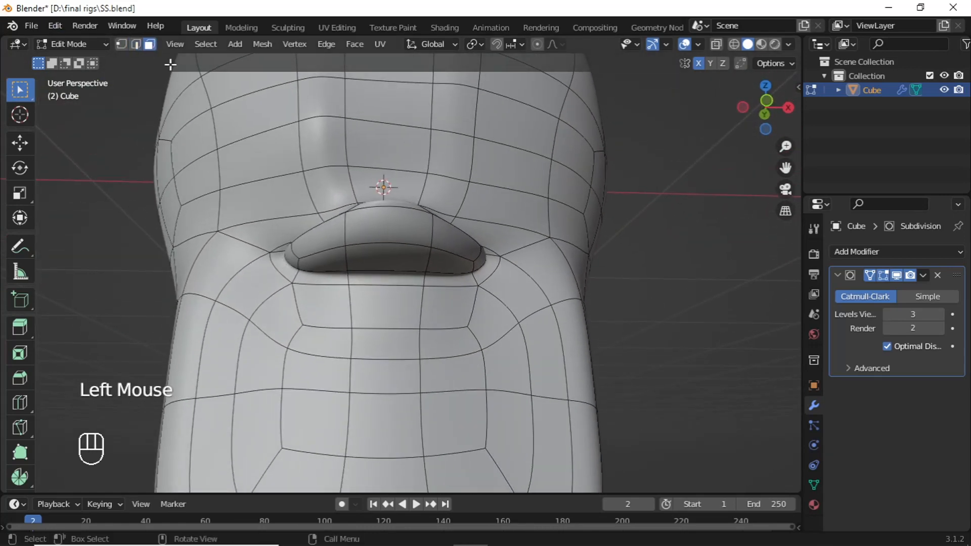
middle_drag(308, 221, 347, 312)
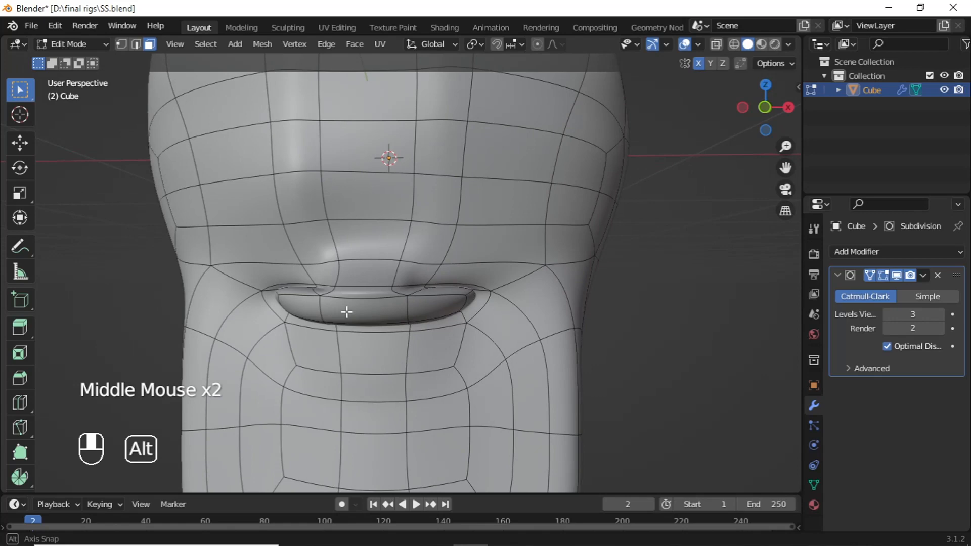
click(309, 310)
shift+click(408, 305)
alt+middle_drag(407, 306, 388, 302)
shift+click(394, 296)
shift+click(357, 280)
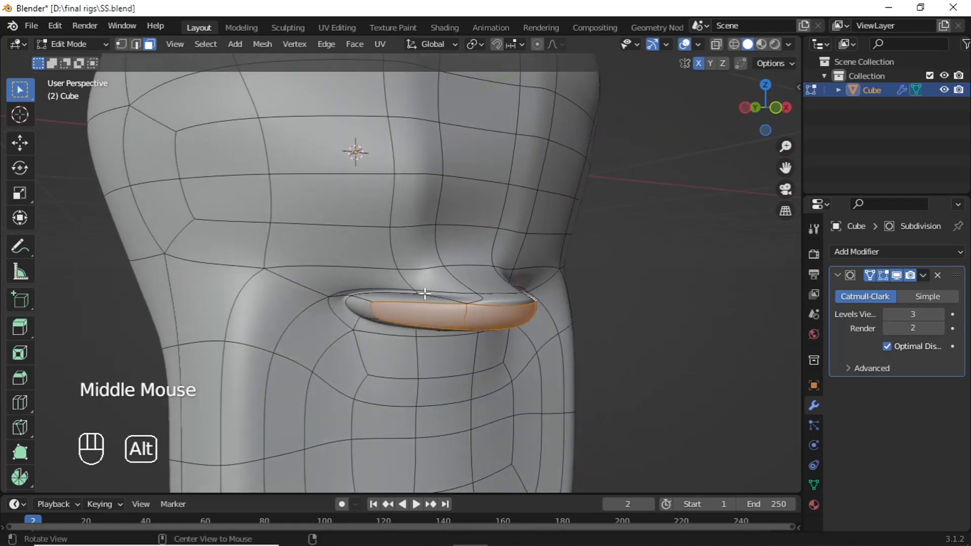
shift+click(392, 299)
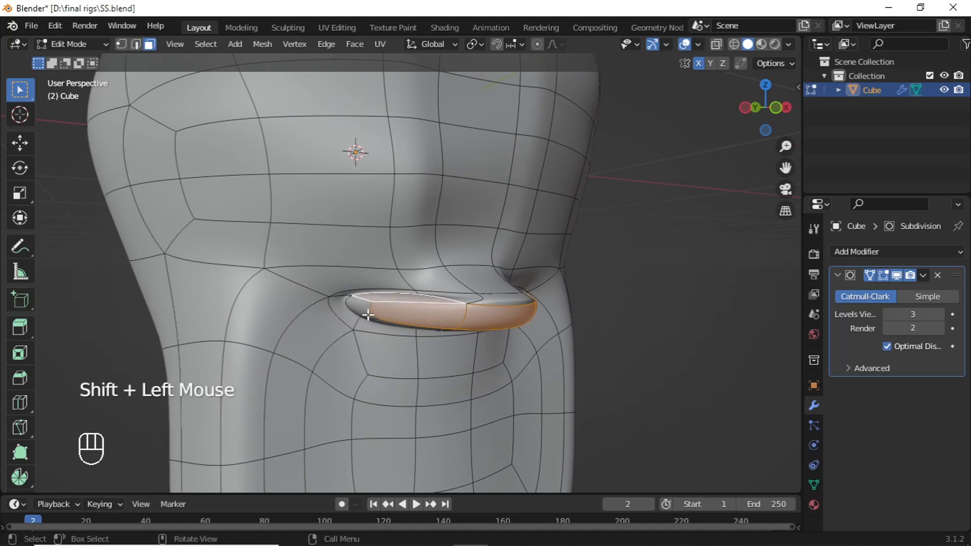
alt+middle_drag(384, 328, 354, 274)
shift+click(333, 212)
shift+click(386, 208)
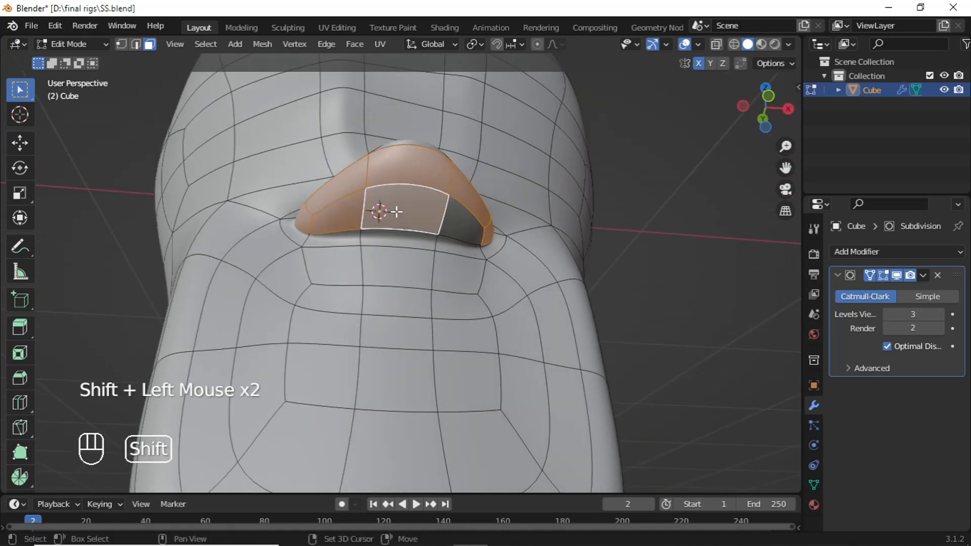
shift+click(446, 217)
- Extrude the selected nose faces about 0.04 m in the right side view, shift them slightly forward, and clear the selection
alt+middle_drag(446, 217, 341, 283)
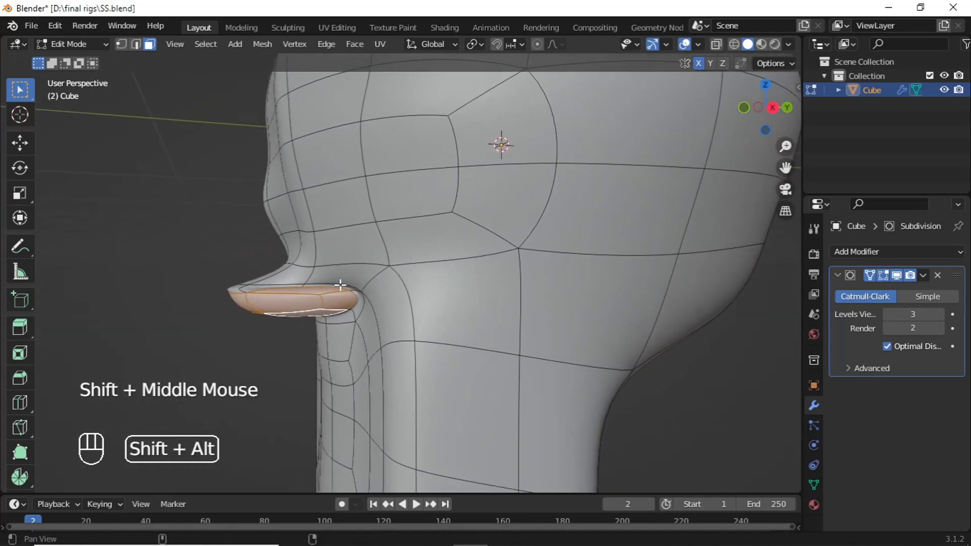
key(KP_3)
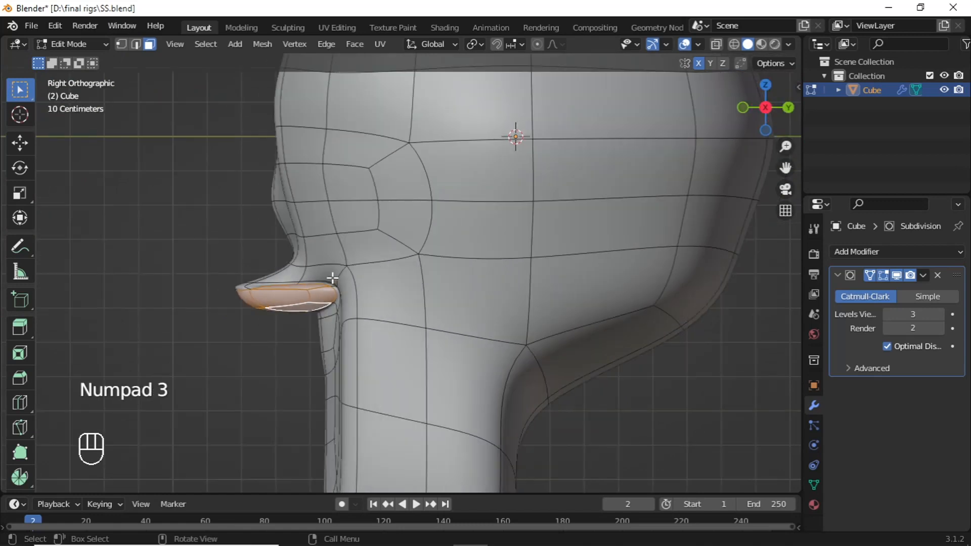
key(e)
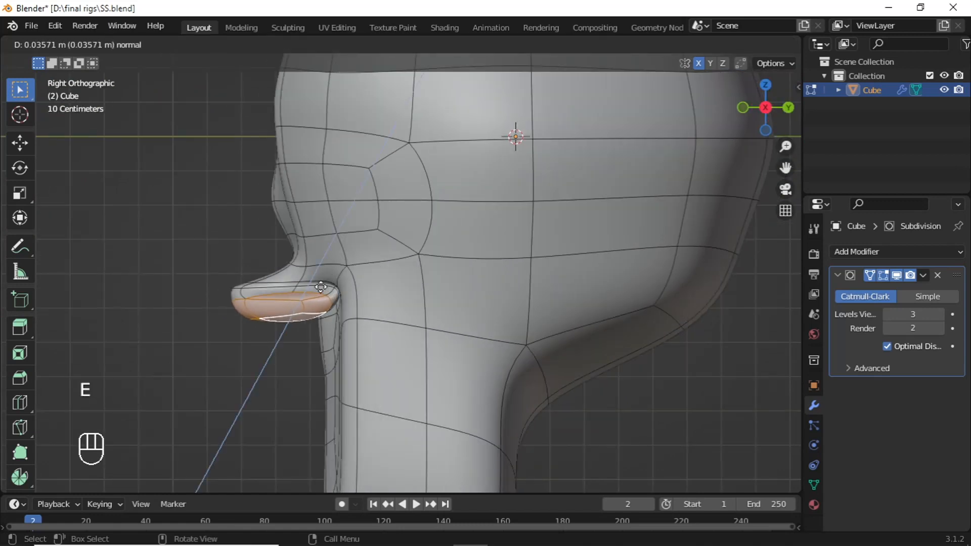
click(321, 282)
key(g)
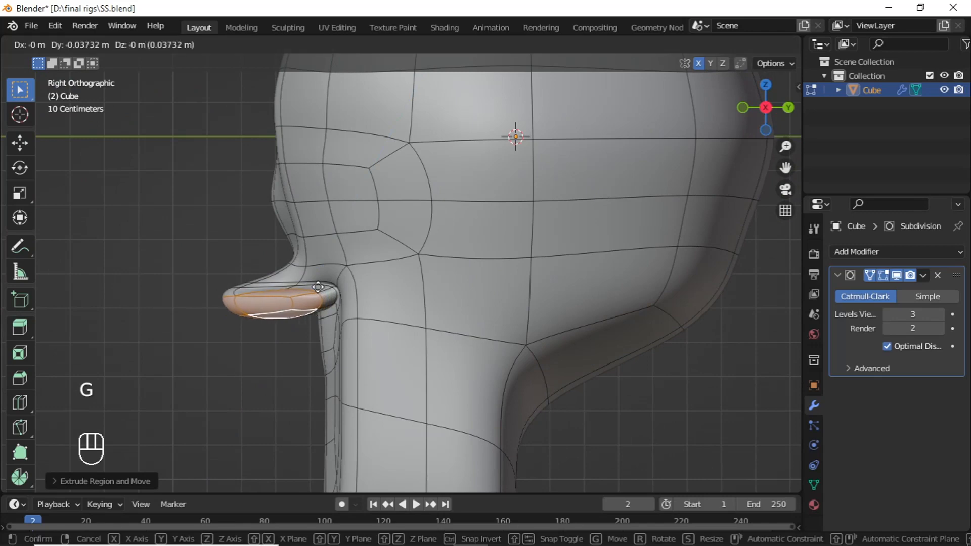
click(321, 287)
key(alt+a)
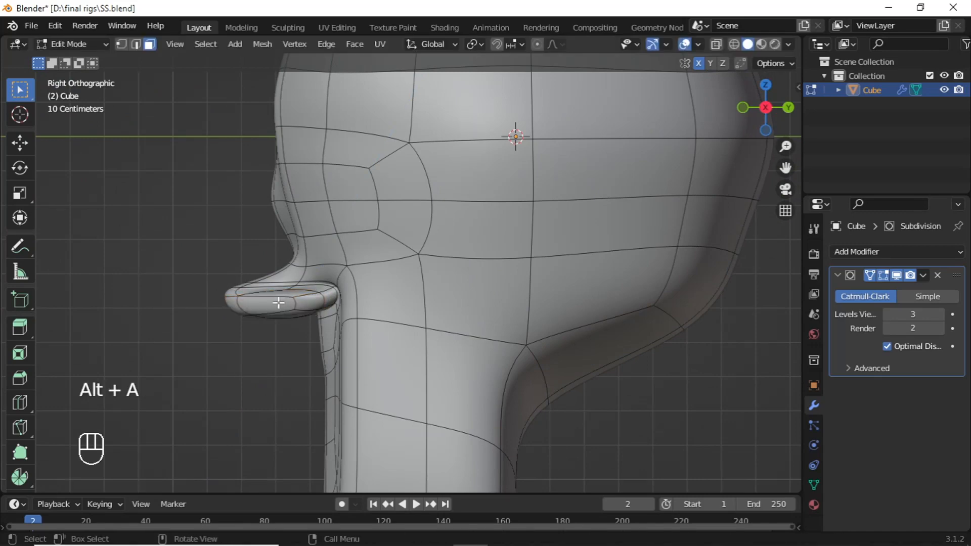
- Select the three underside faces of the nose, extrude them, and scale them inward to form the nostril area
alt+middle_drag(321, 286, 393, 223)
scroll(340, 264, up, 3)
click(395, 198)
shift+click(356, 207)
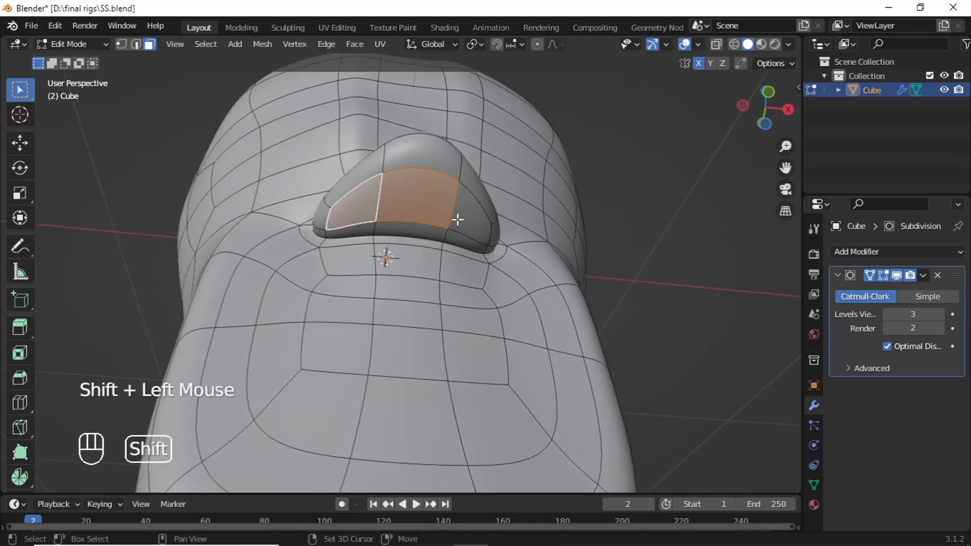
shift+click(457, 219)
alt+middle_drag(457, 219, 424, 207)
key(e)
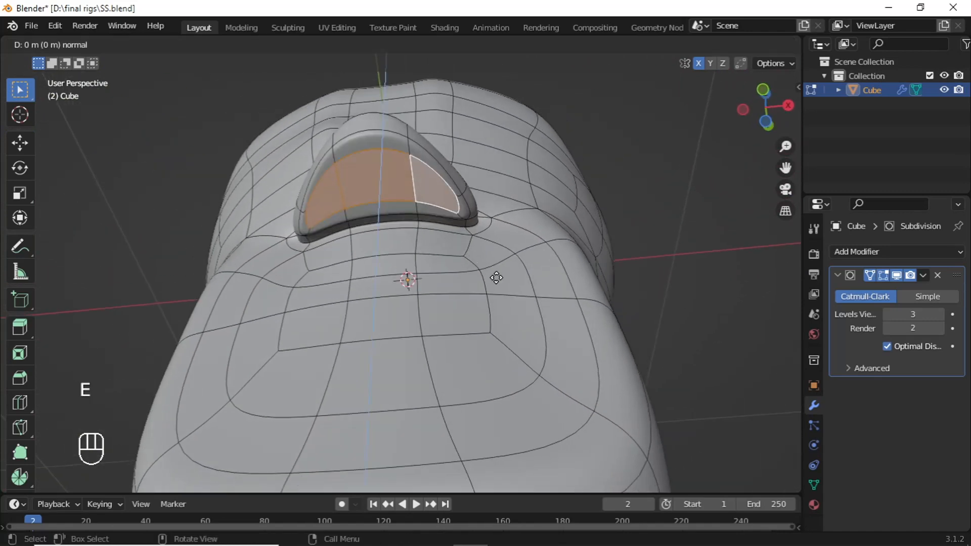
key(s)
click(470, 260)
scroll(419, 241, up, 2)
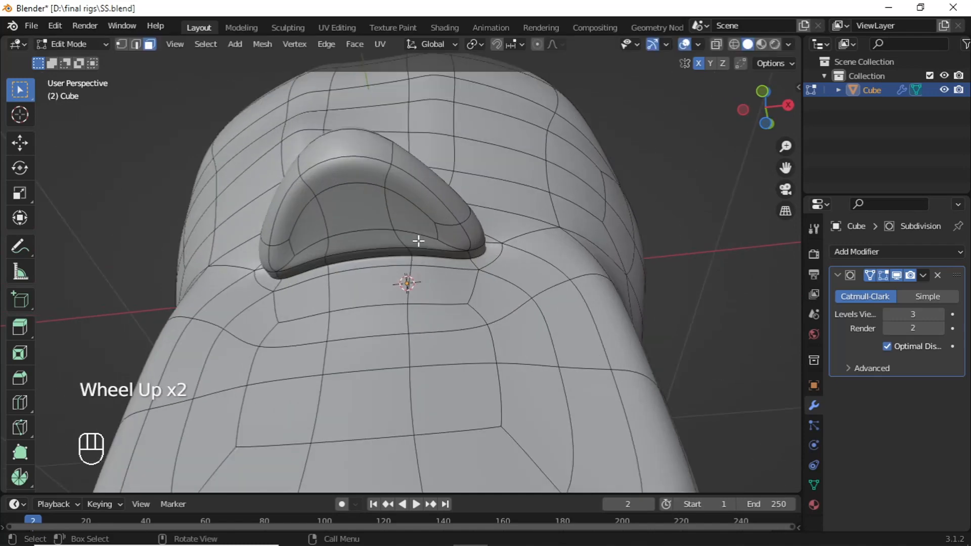
alt+middle_drag(419, 215, 503, 288)
key(e)
click(404, 275)
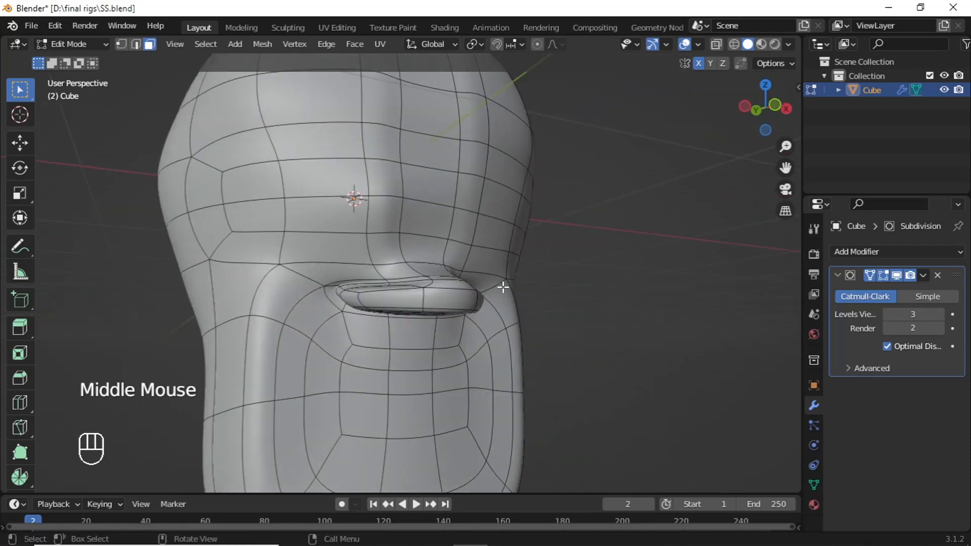
- Examine the extruded nose and its side faces from several angles
scroll(503, 287, down, 4)
alt+middle_drag(433, 306, 445, 344)
scroll(359, 265, up, 5)
scroll(313, 212, down, 4)
scroll(468, 322, up, 4)
scroll(370, 379, up, 3)
shift+middle_drag(370, 379, 401, 185)
scroll(366, 320, down, 2)
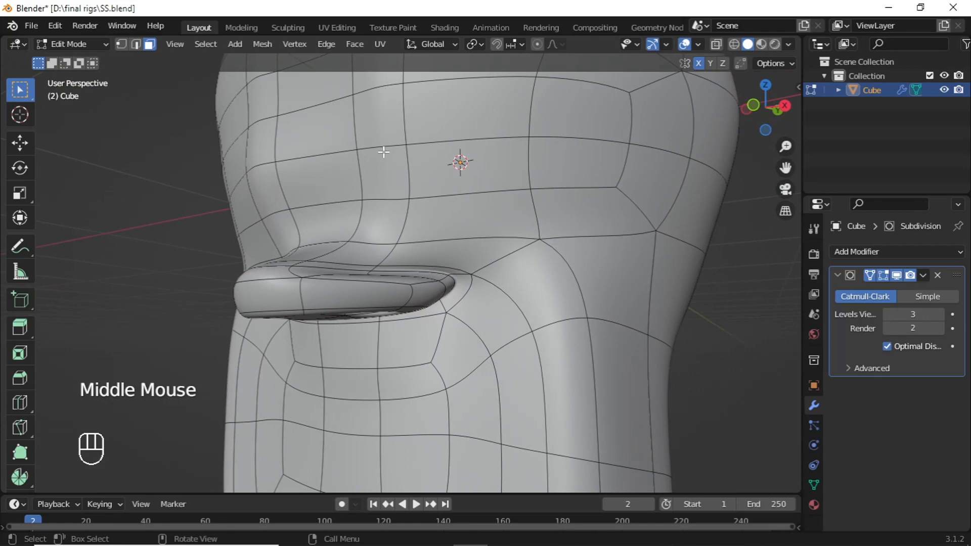
alt+middle_drag(381, 221, 364, 243)
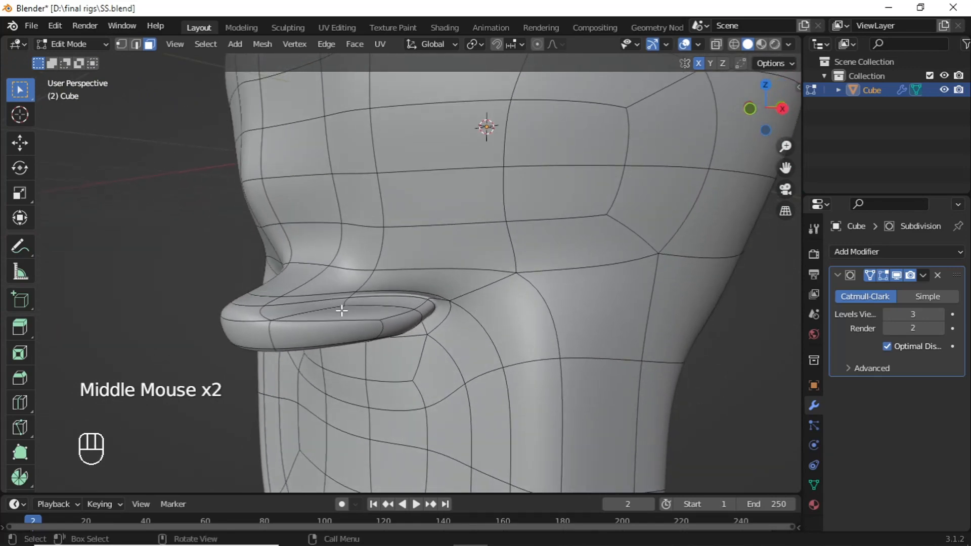
mouse_move(380, 308)
middle_down()
mouse_move(400, 322)
mouse_move(357, 332)
mouse_move(398, 289)
mouse_move(358, 282)
mouse_move(375, 291)
mouse_move(373, 302)
middle_up()
scroll(386, 329, up, 2)
- Turn off the Subdivision modifier's on-cage display, enable X-ray, and switch to vertex selection for the nose's side face
double_click(875, 273)
click(875, 273)
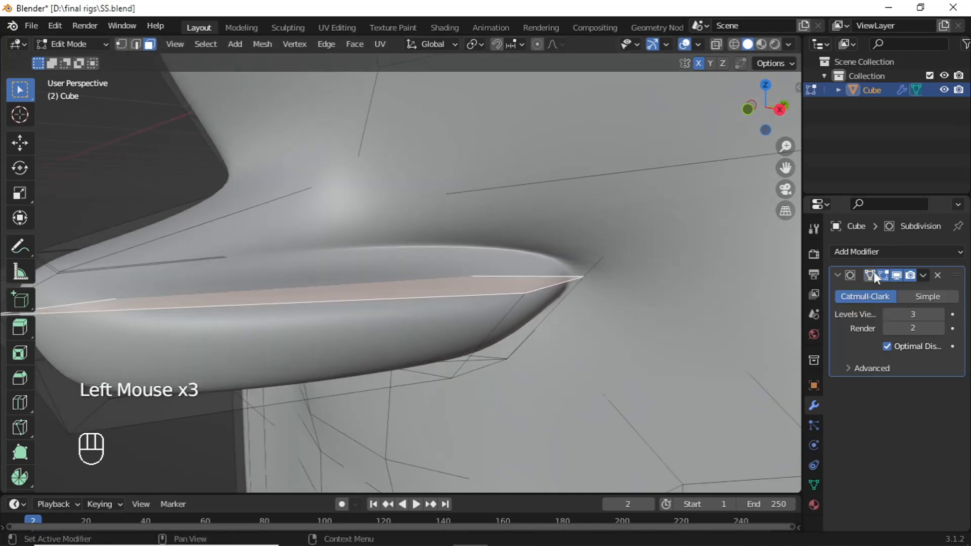
scroll(362, 409, down, 3)
middle_drag(300, 326, 418, 302)
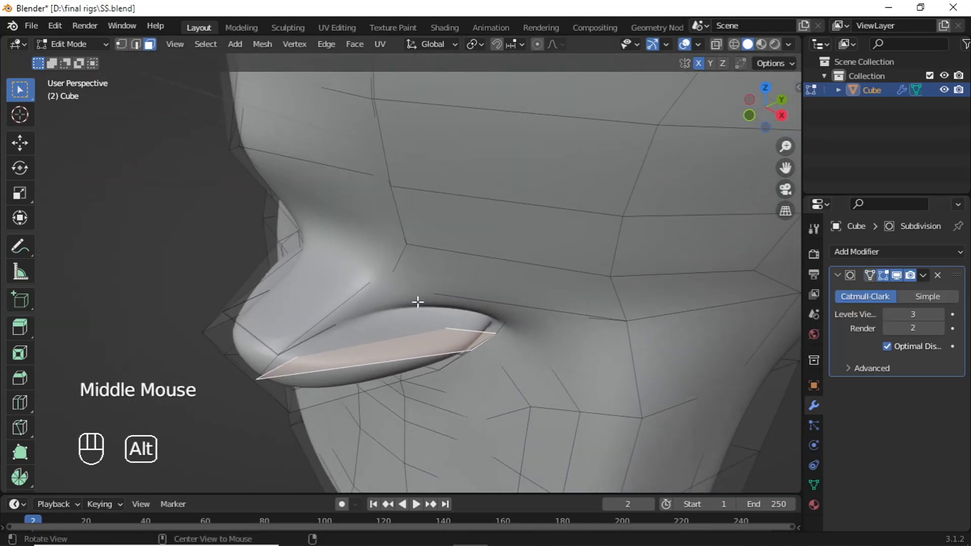
click(722, 44)
alt+middle_drag(526, 212, 478, 234)
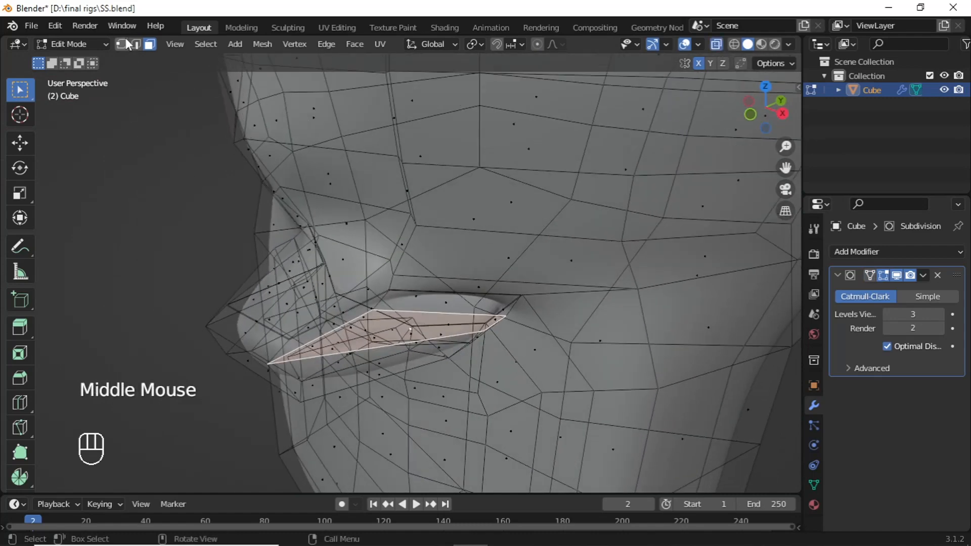
click(123, 44)
- Cut a diagonal edge across the nose's selected side face with the Knife tool, from its upper corner to its lower rear corner
scroll(418, 336, up, 3)
alt+middle_drag(418, 336, 405, 360)
click(354, 337)
key(ctrl+z)
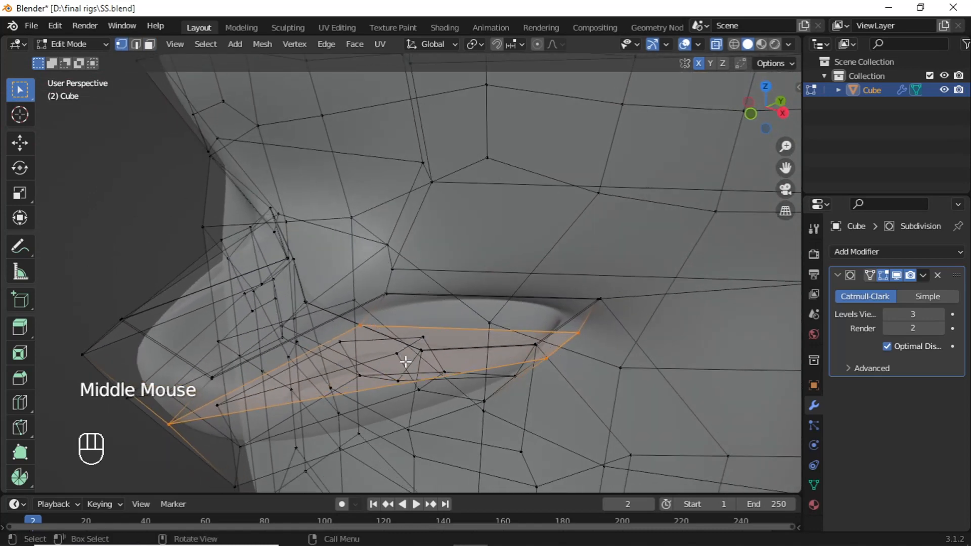
key(k)
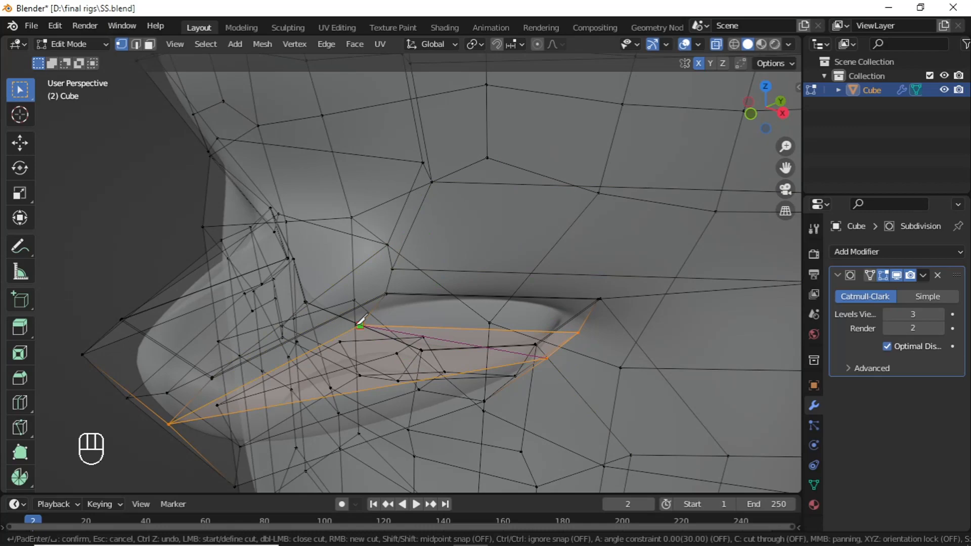
key(Escape)
alt+middle_drag(385, 336, 380, 357)
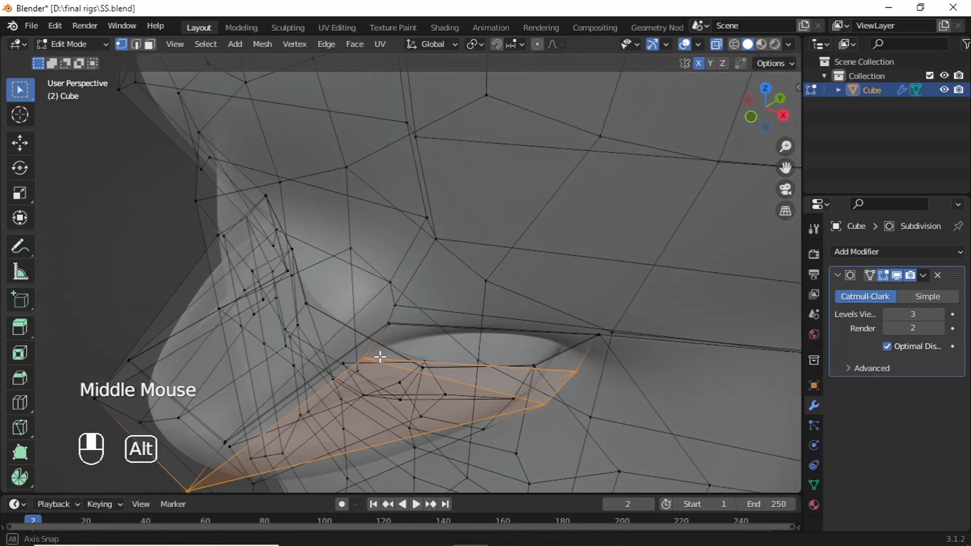
- Select the two rear vertices of the nose's side face, restore the modifier's on-cage display, and turn off X-ray
click(544, 403)
shift+click(578, 373)
alt+middle_drag(578, 380, 576, 357)
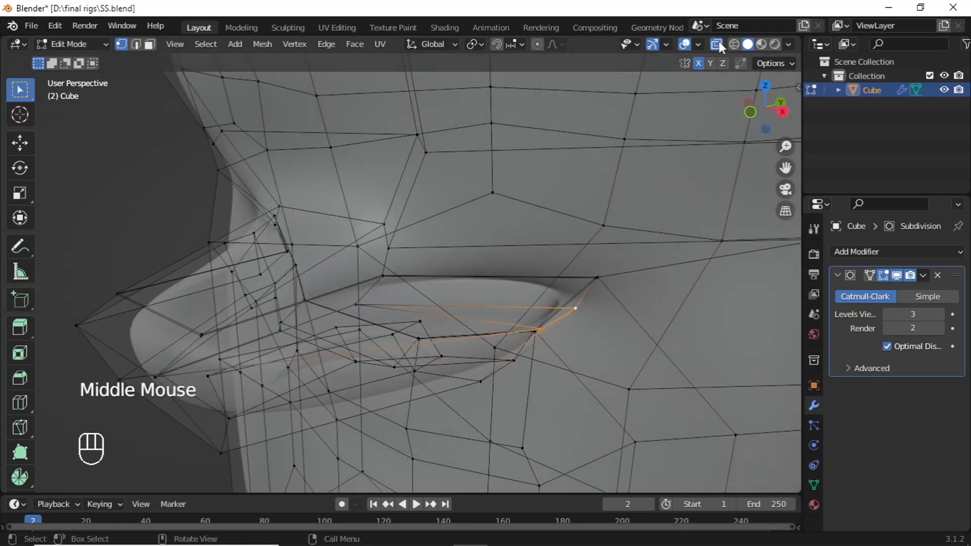
click(869, 275)
scroll(561, 295, down, 3)
middle_click(546, 295)
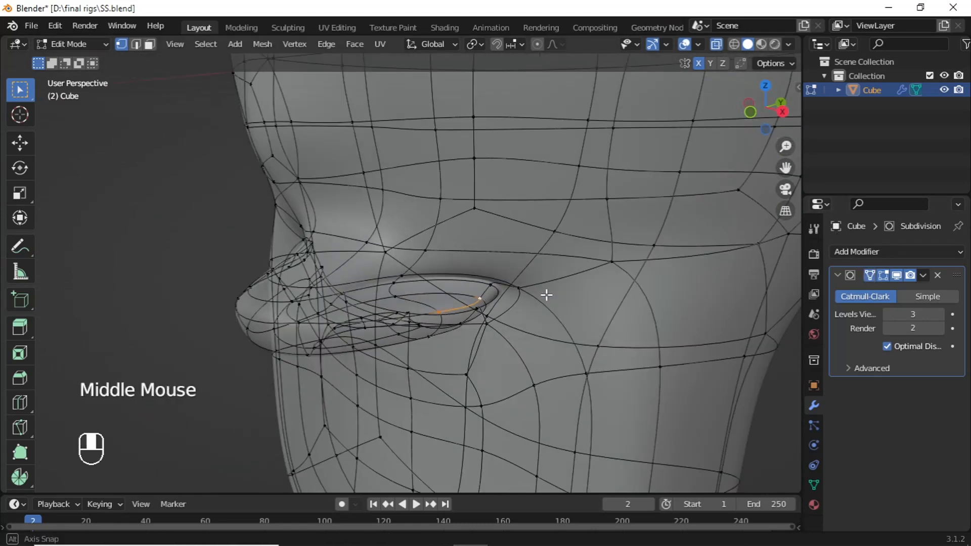
click(720, 46)
- Select the two rear vertices on the side of the nose and dissolve the short edge between them
alt+middle_drag(631, 143, 562, 207)
scroll(445, 366, up, 4)
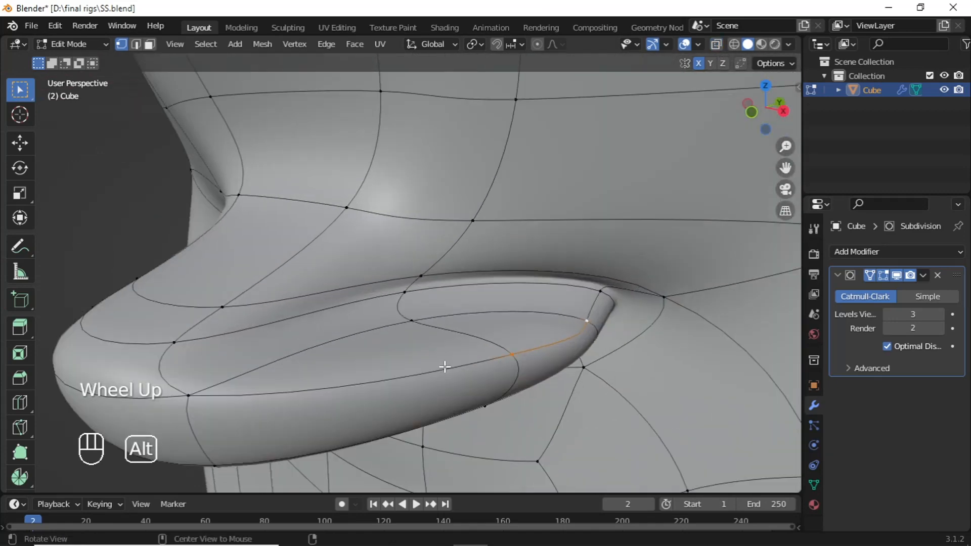
alt+middle_drag(445, 332, 424, 326)
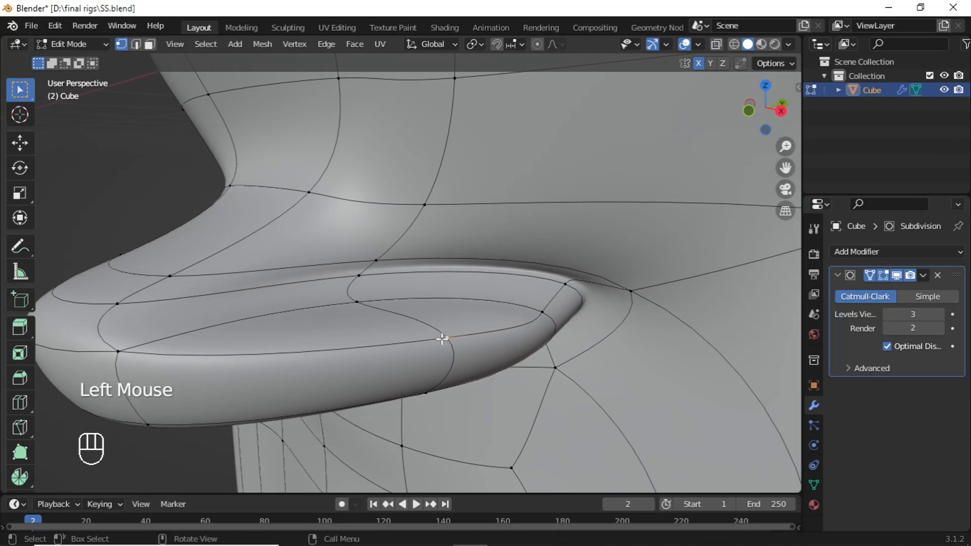
shift+click(531, 309)
key(x)
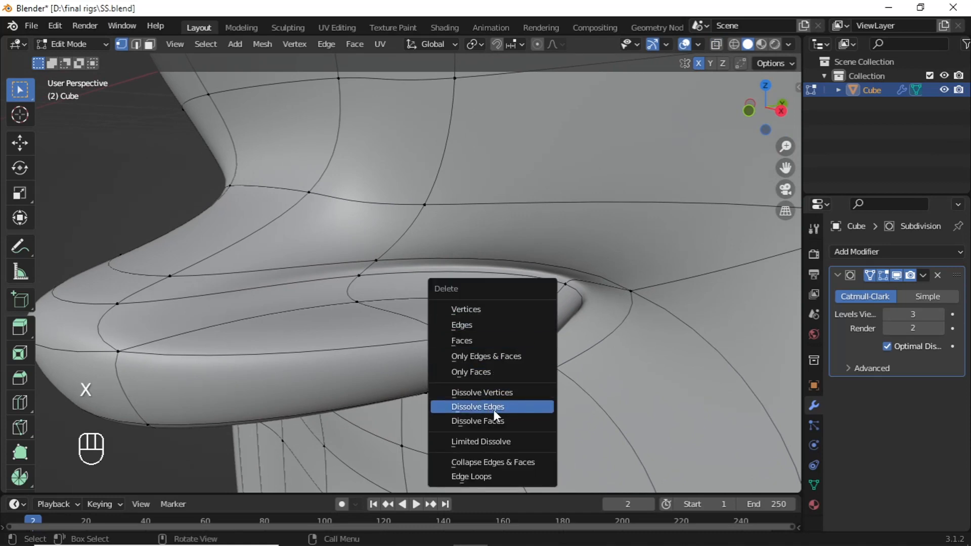
click(495, 406)
- Dissolve the long lengthwise edge on the side of the nose and clear the selection
scroll(495, 403, down, 2)
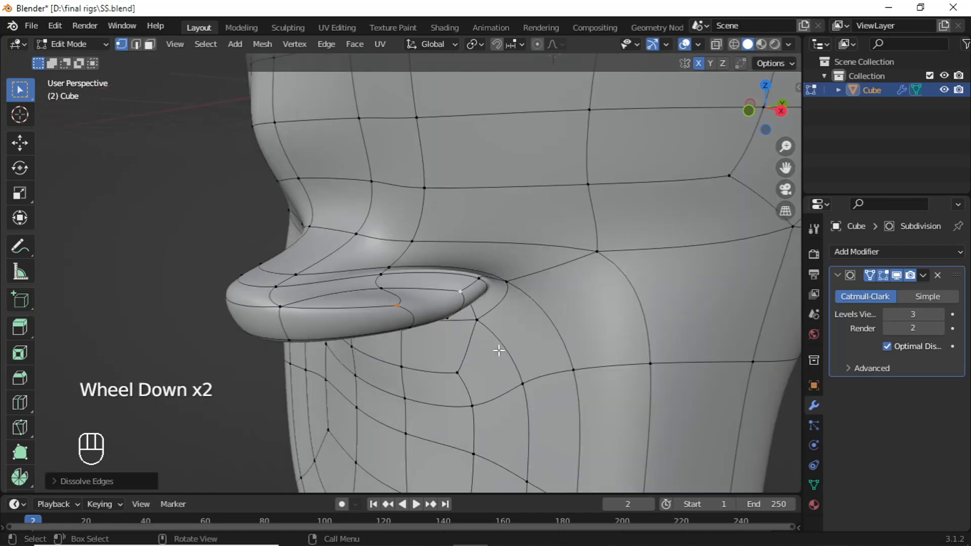
alt+middle_click(405, 325)
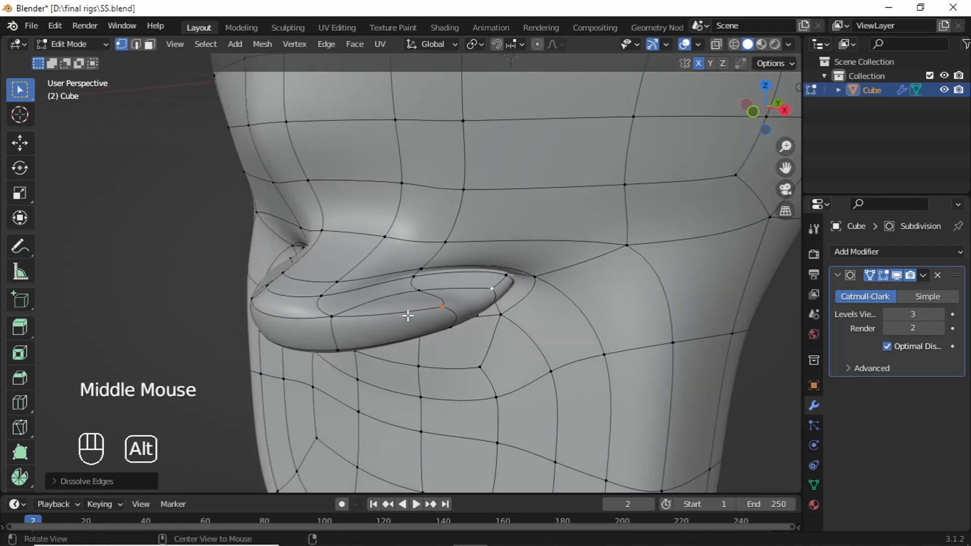
middle_click(408, 315)
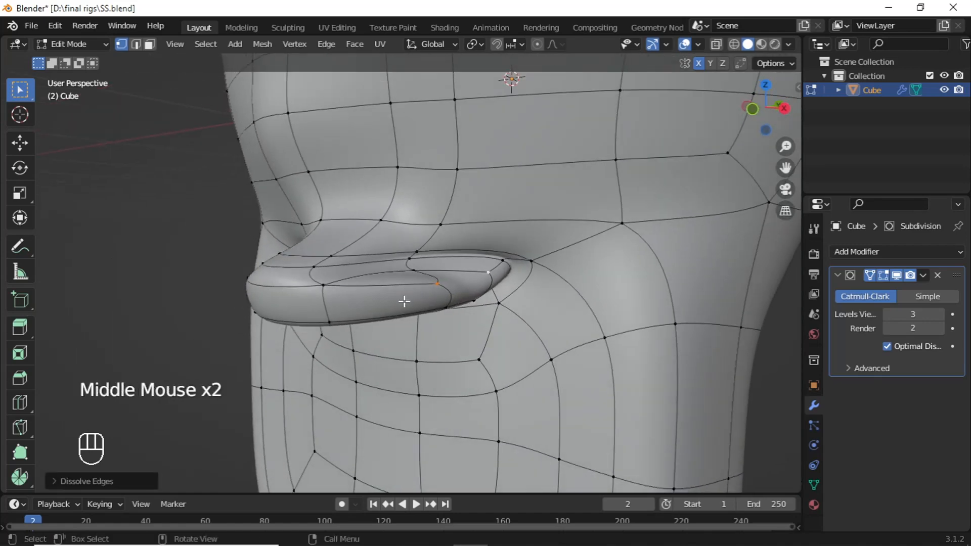
scroll(434, 294, up, 2)
click(458, 288)
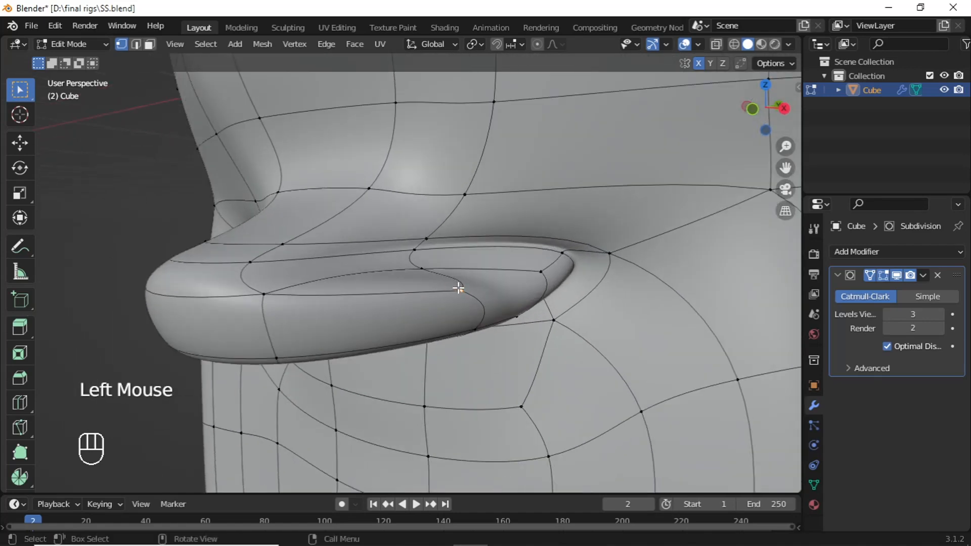
shift+click(269, 294)
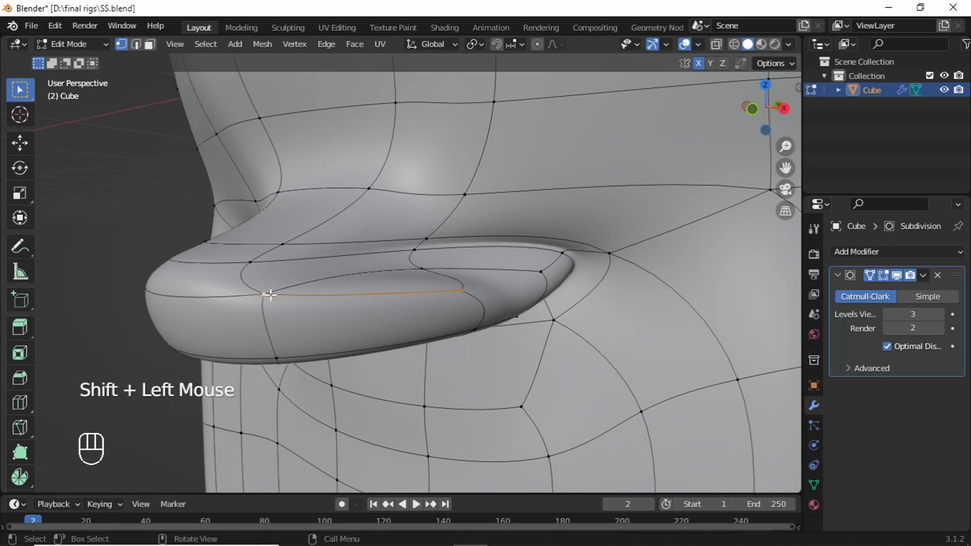
key(x)
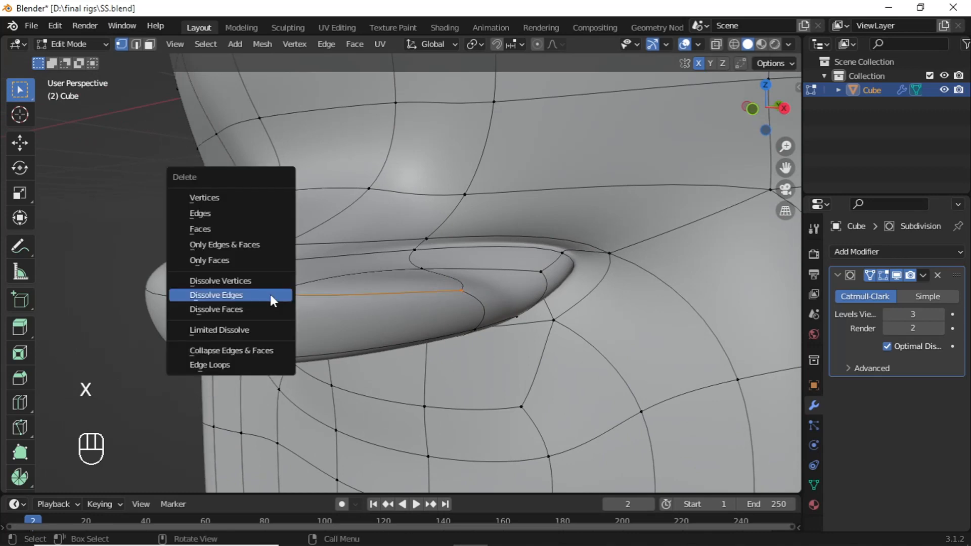
click(270, 294)
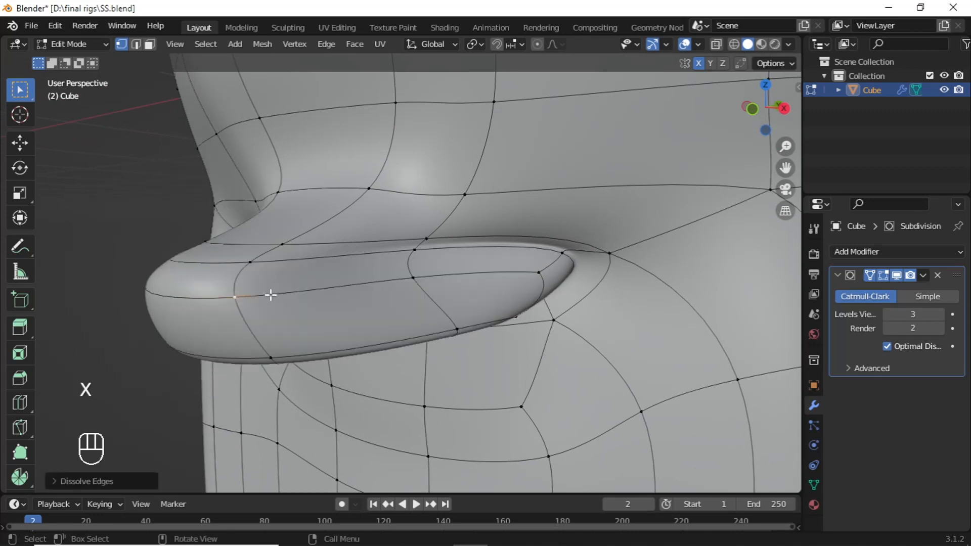
scroll(341, 282, down, 3)
alt+middle_click(354, 283)
key(alt+a)
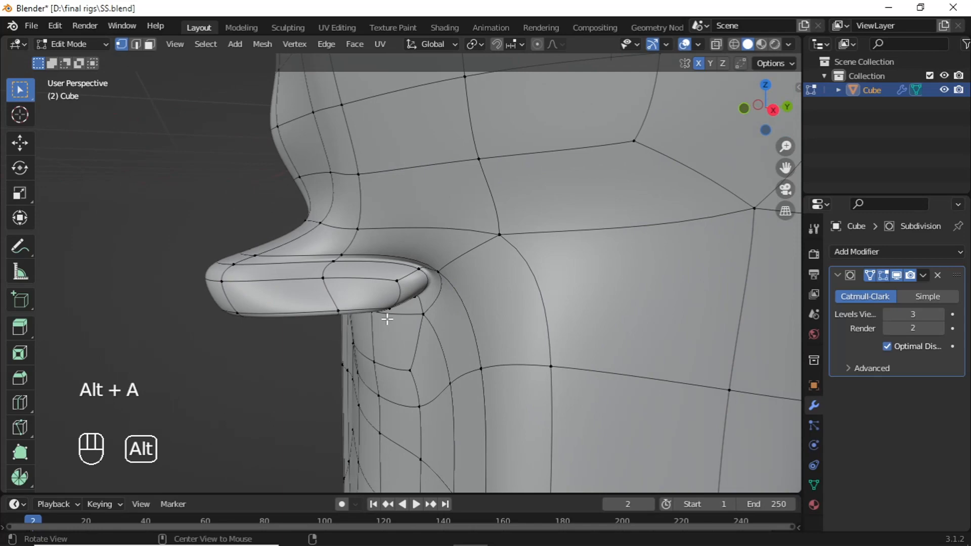
- Switch to face selection and select the narrow upper forehead face beside the central band and the wider face next to it
alt+middle_drag(387, 319, 429, 348)
scroll(395, 319, down, 4)
scroll(495, 318, up, 2)
scroll(468, 318, down, 2)
alt+scroll(429, 348, up, 2)
middle_drag(445, 223, 448, 213)
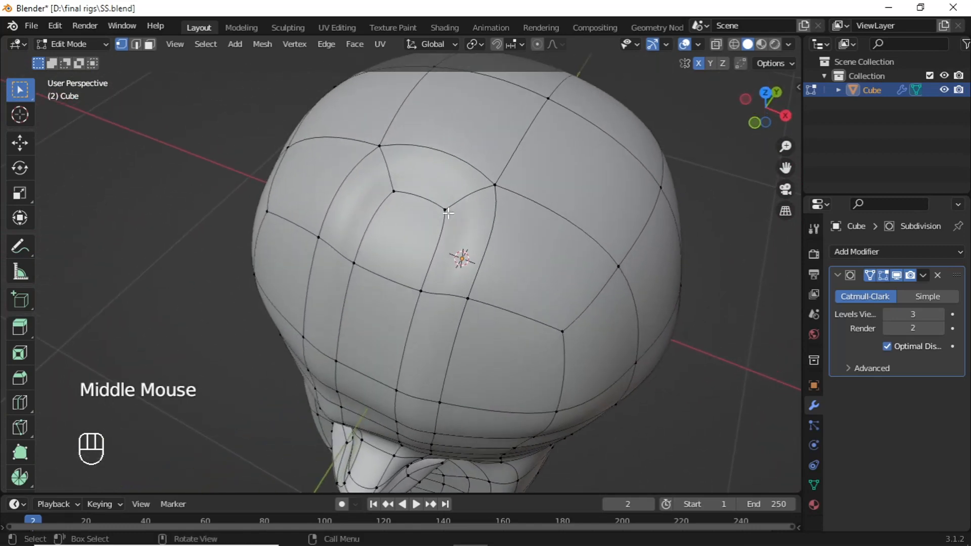
shift+middle_drag(501, 242, 467, 258)
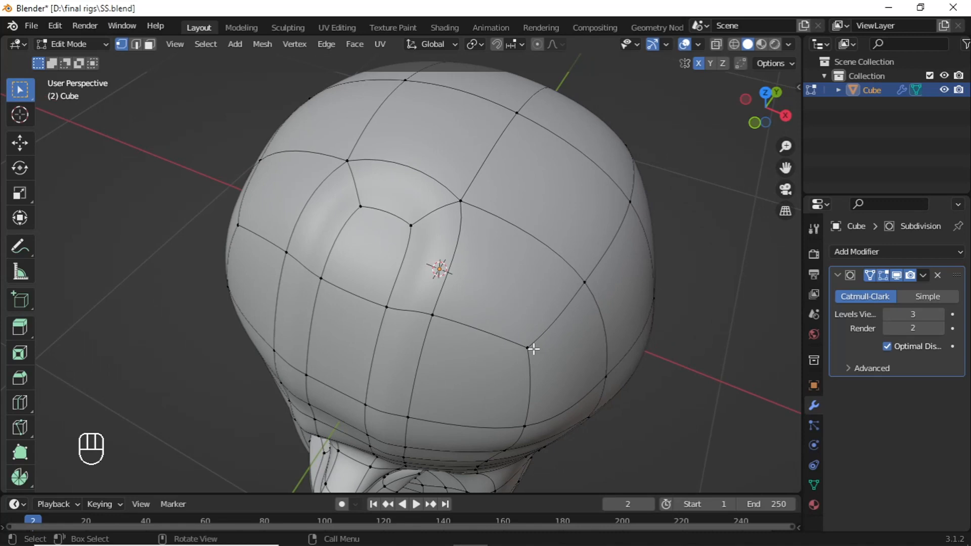
middle_drag(532, 347, 433, 237)
click(443, 239)
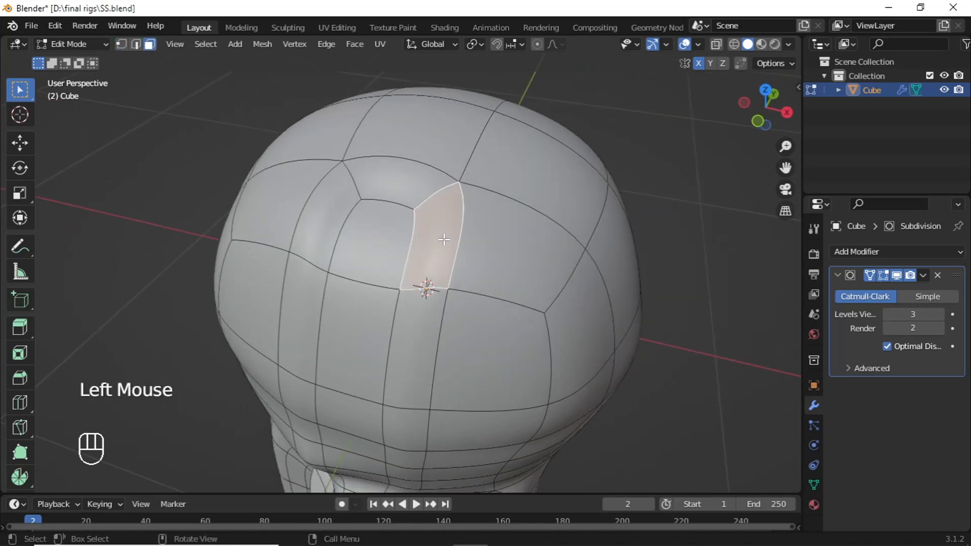
shift+click(511, 242)
- Try deleting the edges of the two selected upper forehead faces, and undo the deletion
key(x)
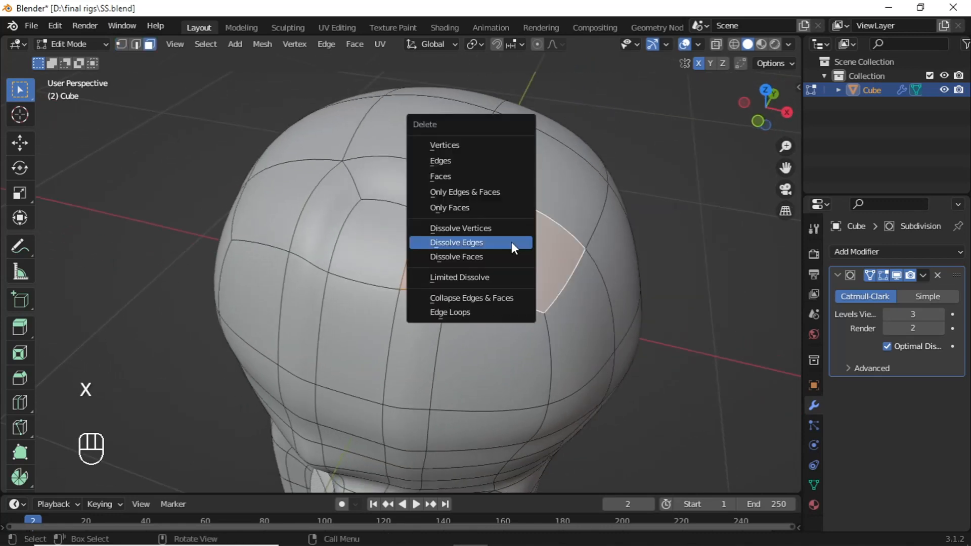
click(473, 162)
alt+middle_drag(485, 230, 509, 299)
key(ctrl+z)
- Delete the two selected upper forehead faces and switch to edge selection
key(x)
click(434, 244)
click(401, 191)
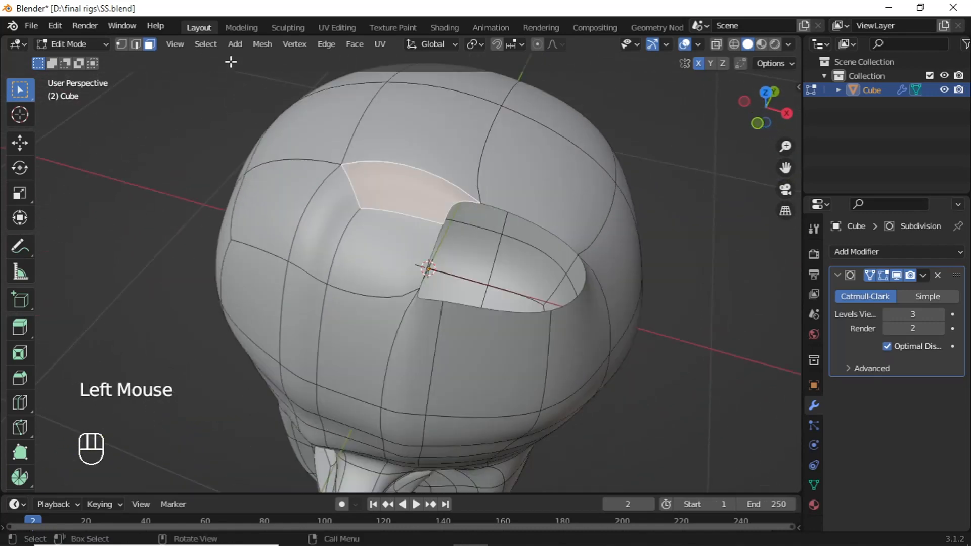
click(136, 44)
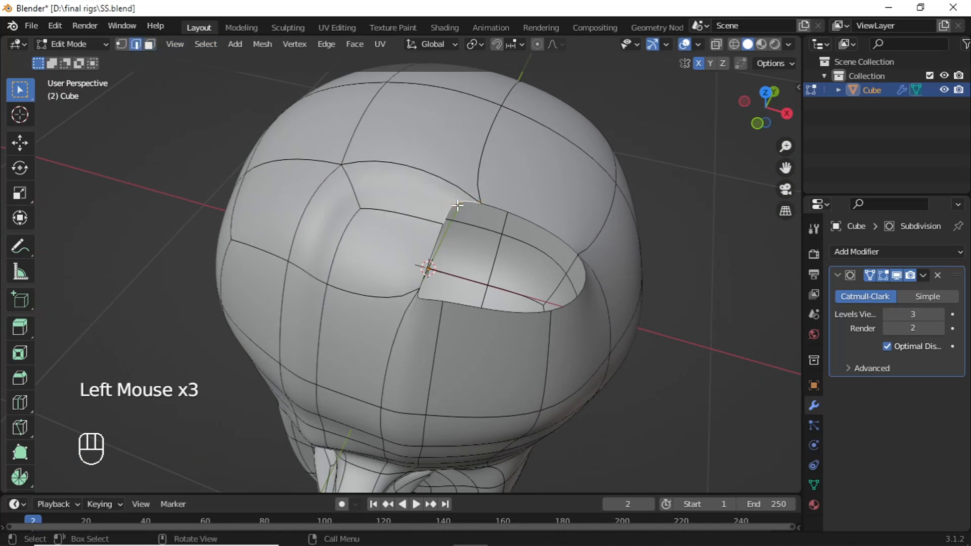
- Fill the upper forehead opening with two new faces built from its border edges, and clear the selection
shift+click(543, 242)
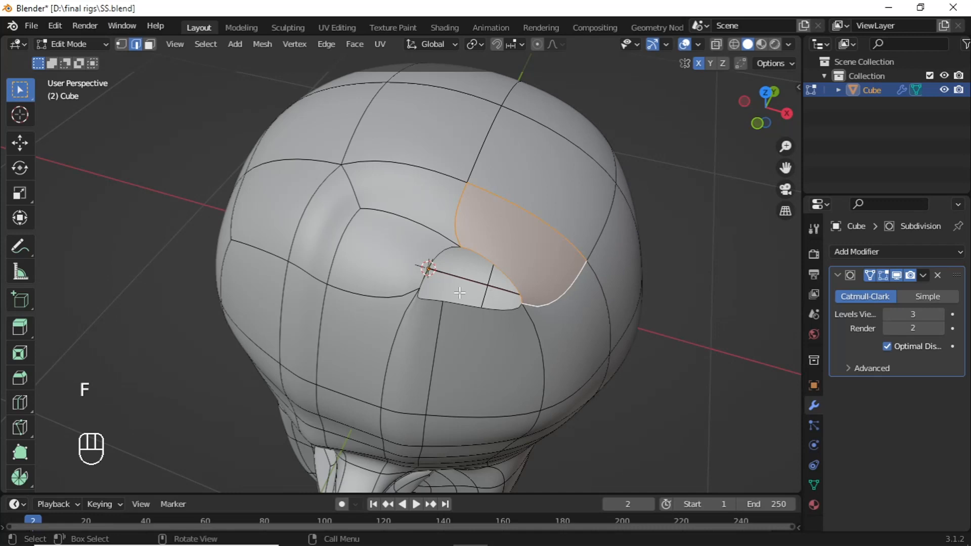
alt+middle_drag(459, 293, 445, 288)
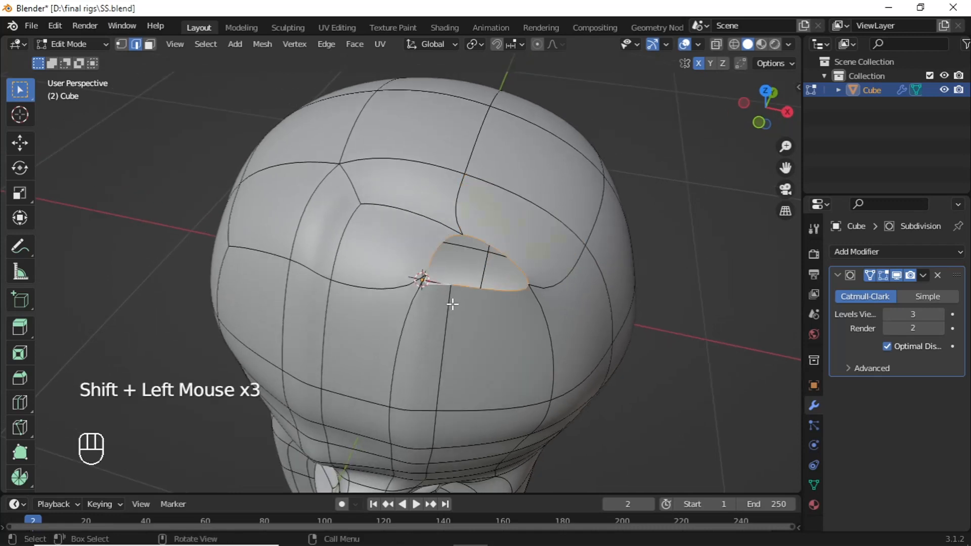
key(f)
scroll(455, 302, down, 2)
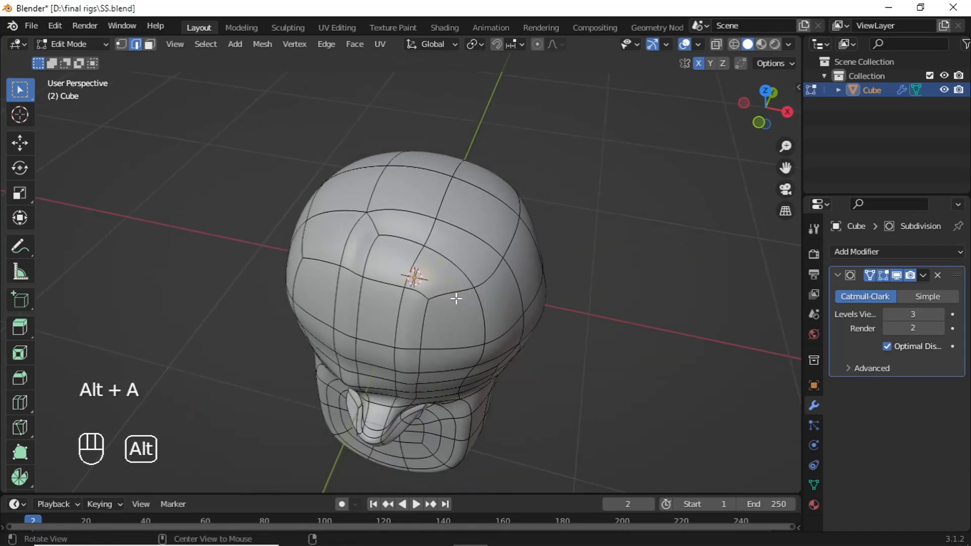
- Add a vertical loop cut down the middle of the face and head, leaving it centred between the neighbouring loops
alt+middle_drag(456, 299, 437, 245)
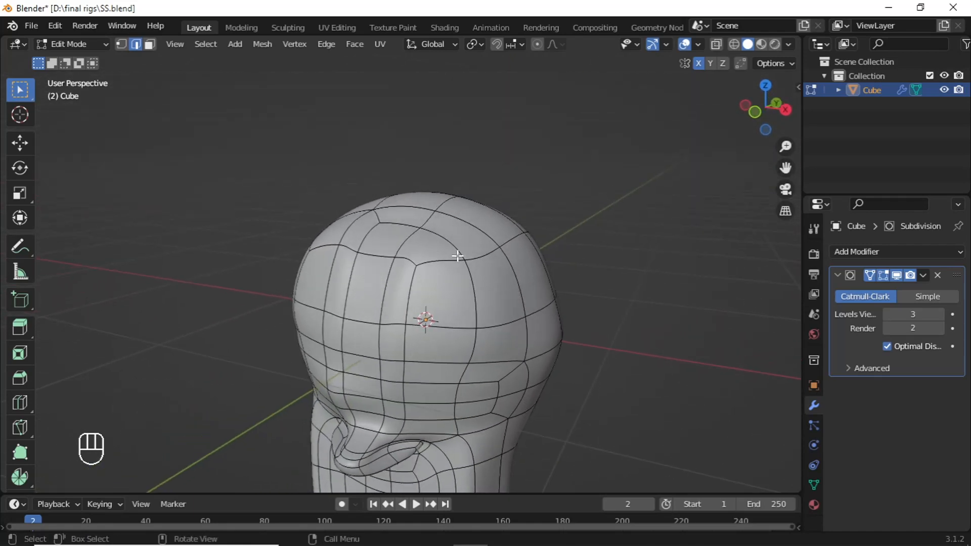
alt+middle_drag(419, 256, 423, 286)
key(ctrl+shift+z)
alt+middle_drag(411, 348, 369, 329)
scroll(377, 293, down, 2)
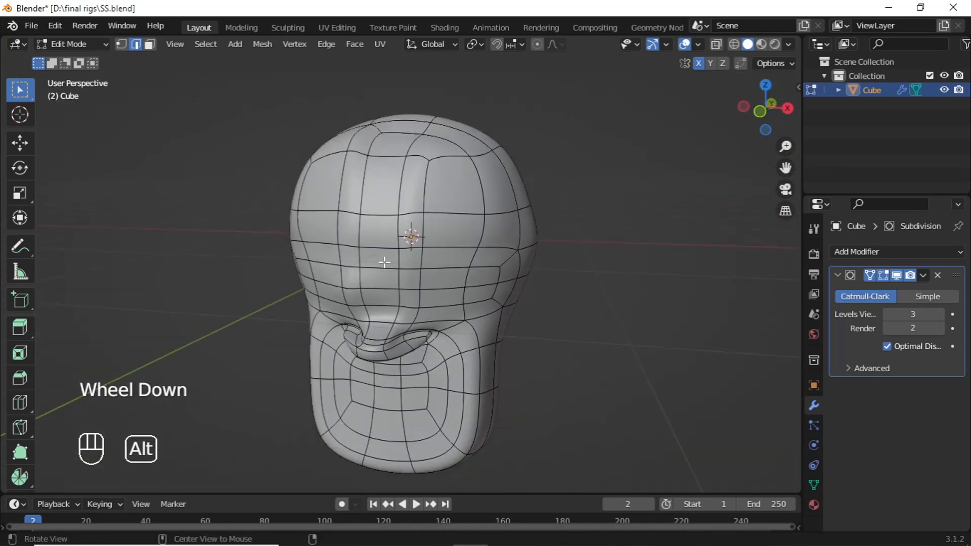
key(ctrl+r)
click(382, 257)
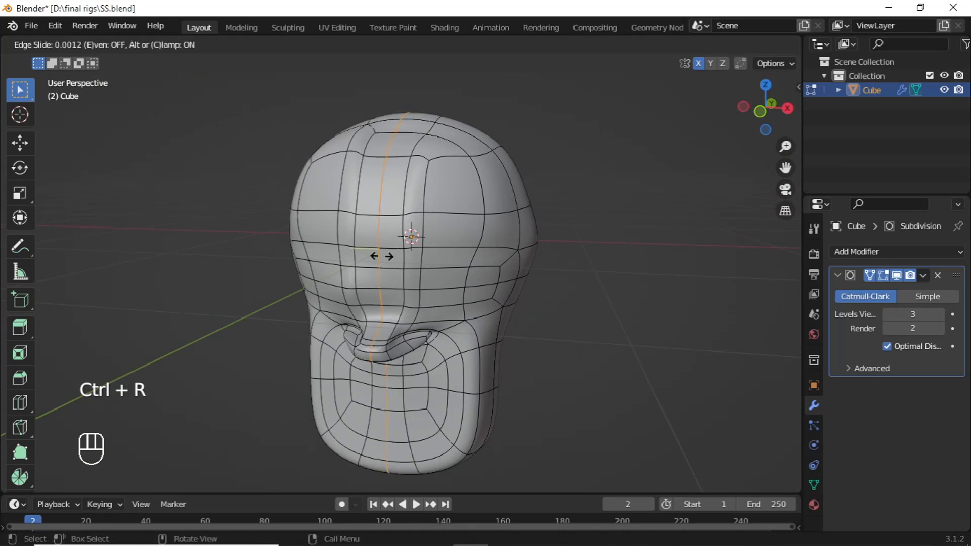
right_click(382, 256)
- Scale the new middle loop's vertices along X until they line up straight on the head's centre, and check it from the front
middle_drag(275, 151, 259, 141)
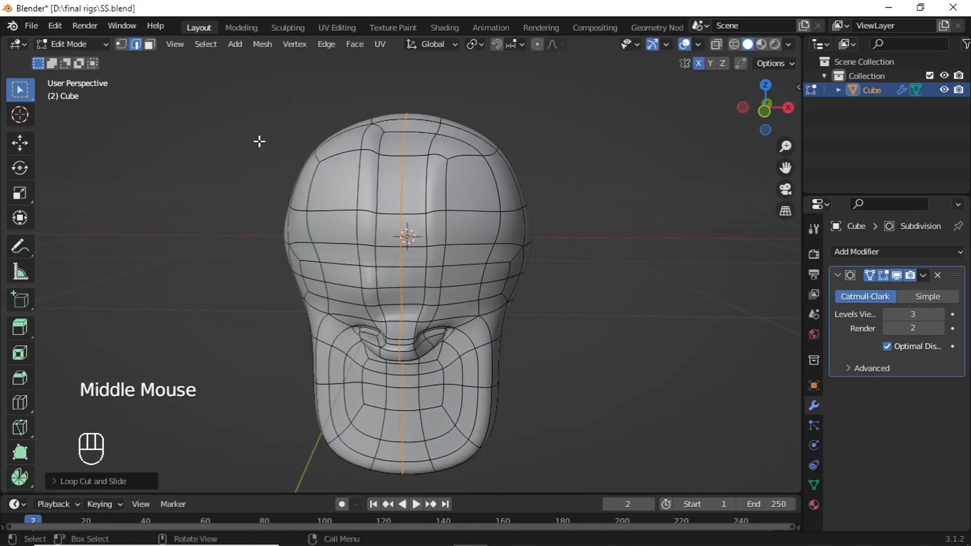
click(121, 45)
key(s)
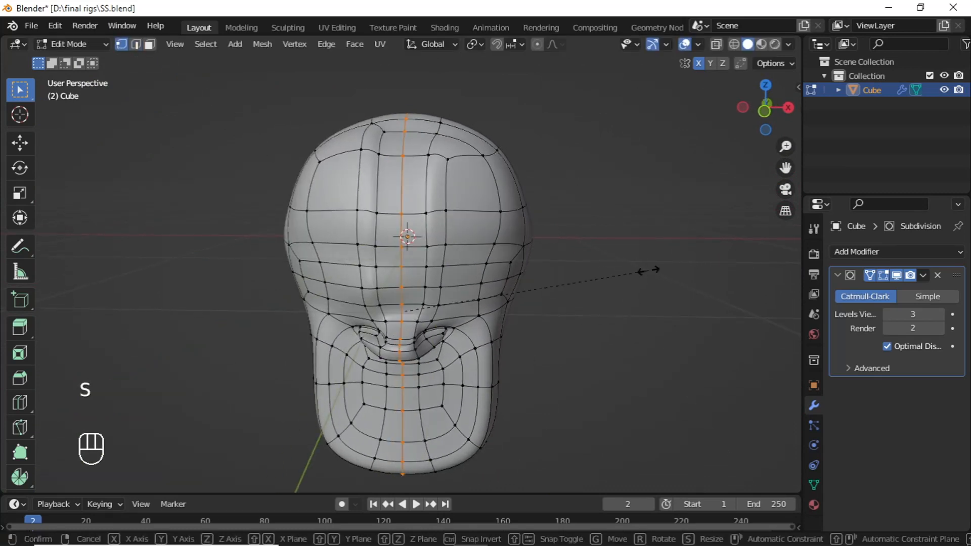
key(x)
click(456, 306)
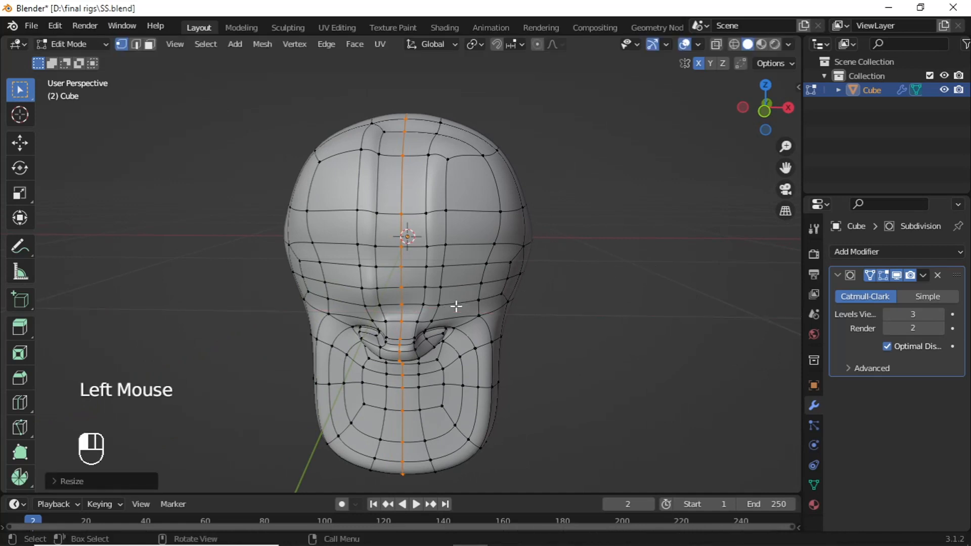
key(s)
key(x)
click(650, 259)
key(s)
key(x)
click(466, 300)
key(KP_1)
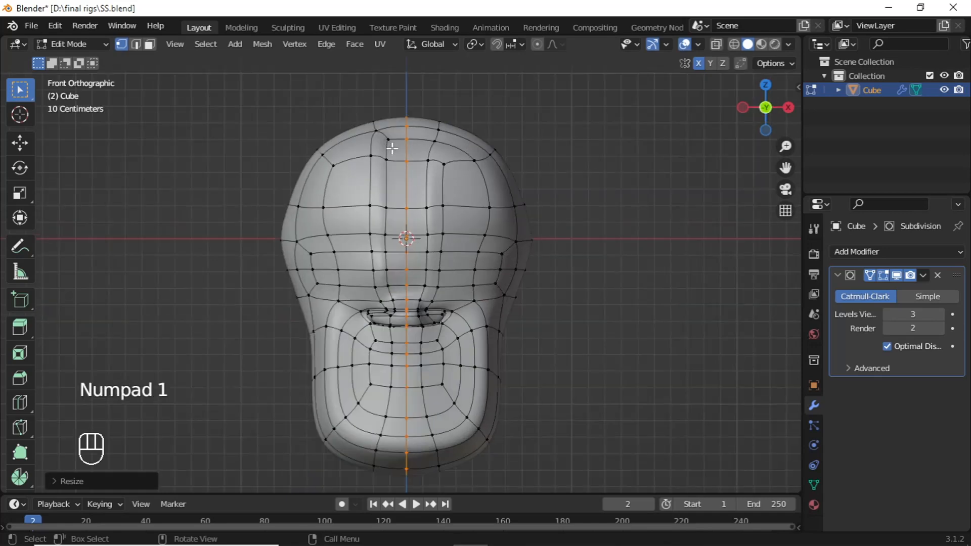
- Rip the mesh along the selected middle loop without displacing the ripped vertices
scroll(460, 268, up, 1)
middle_drag(460, 269, 388, 249)
scroll(411, 255, down, 2)
key(v)
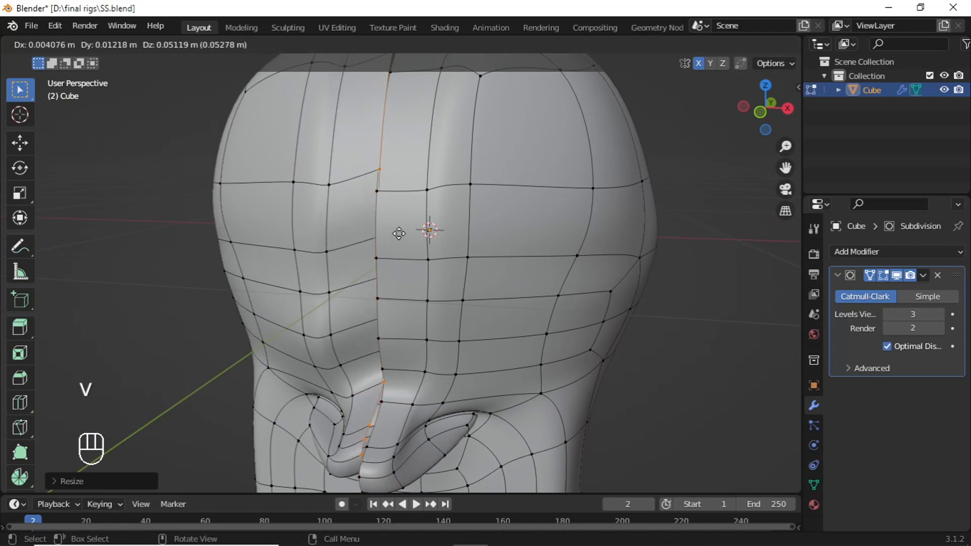
right_click(369, 265)
mouse_move(370, 264)
middle_down()
mouse_move(359, 264)
mouse_move(370, 266)
middle_up()
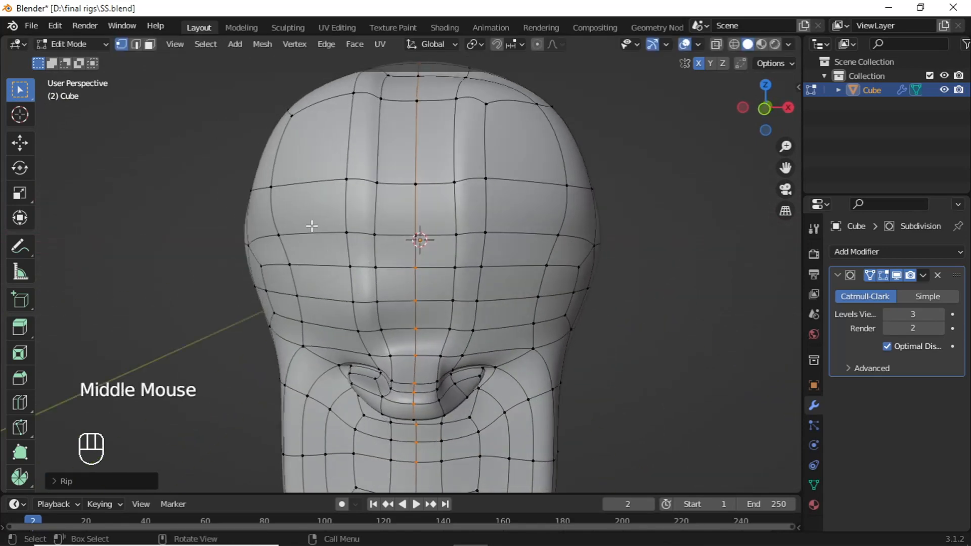
- Select the negative-X half of the head by growing the selection from one vertex, and delete its faces
click(276, 233)
key(ctrl+KP_Add)
key(ctrl+KP_Add)
key(ctrl+KP_Add)
key(ctrl+KP_Add)
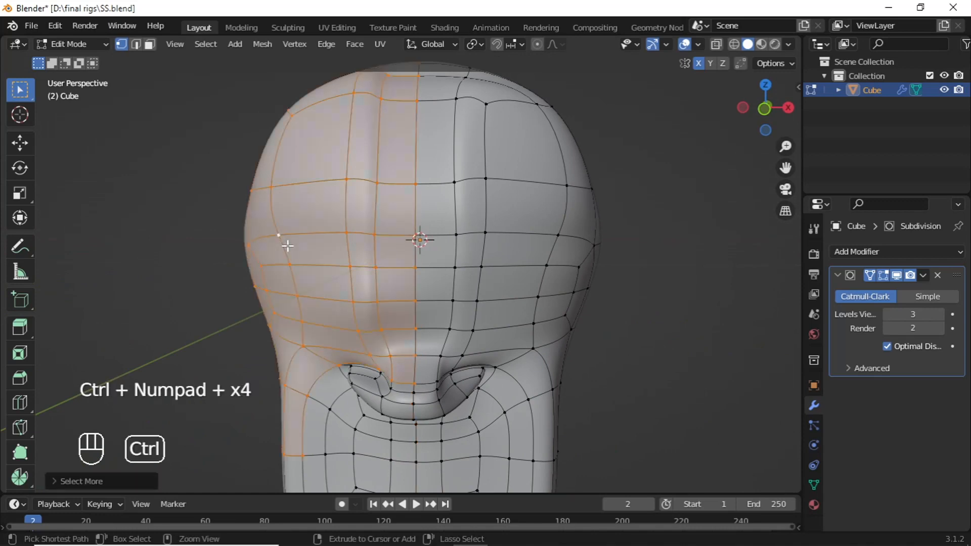
scroll(287, 246, down, 3)
alt+middle_drag(288, 246, 281, 254)
key(x)
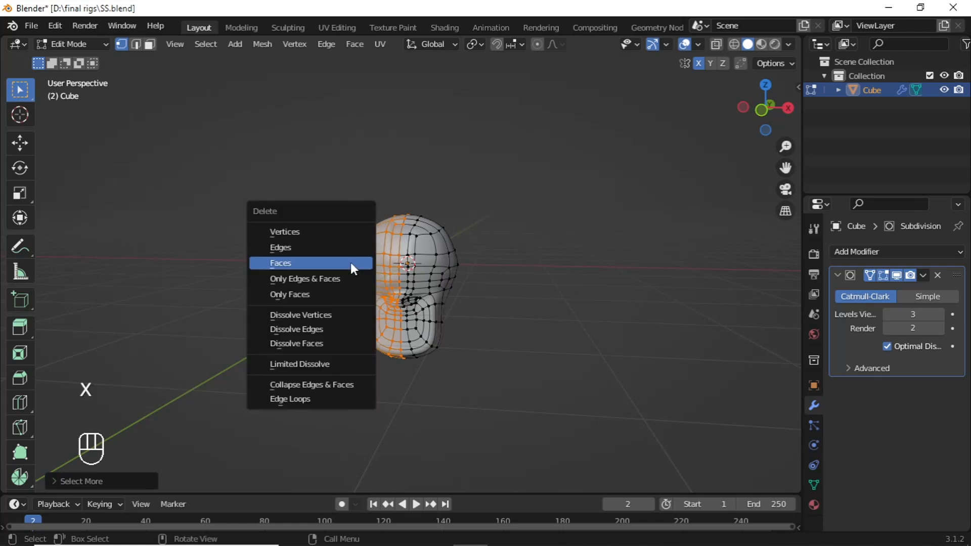
click(352, 264)
- Add a Mirror modifier to the remaining half of the head in Object Mode and return to Edit Mode
scroll(351, 264, up, 2)
middle_drag(351, 264, 609, 272)
key(Tab)
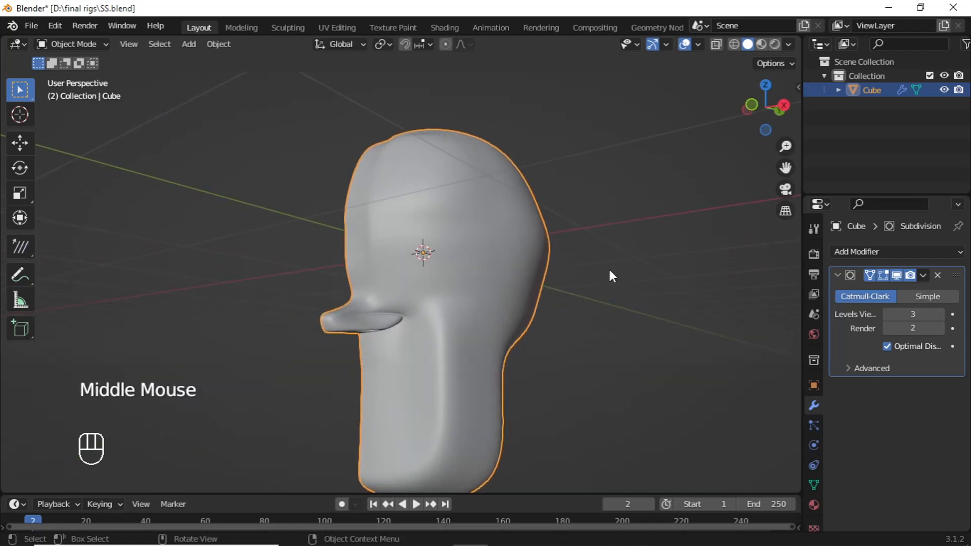
click(900, 260)
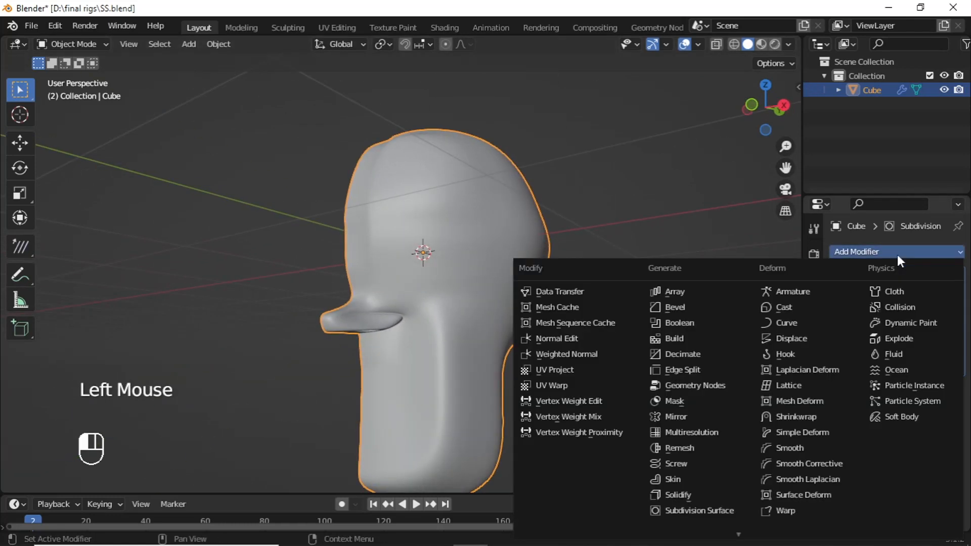
click(707, 416)
alt+middle_drag(282, 271, 398, 297)
key(Tab)
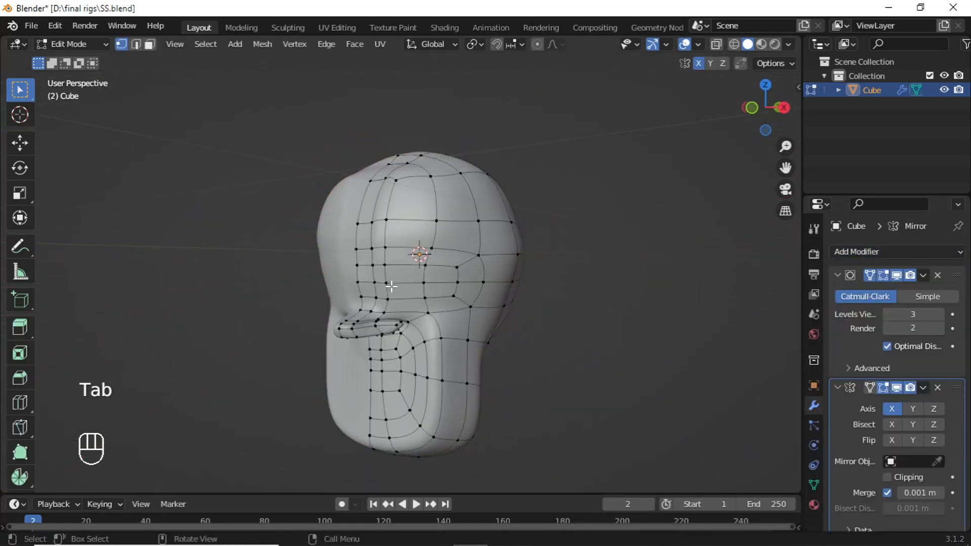
- Add a centred vertical loop cut through the wide column of faces over the eye area, running from the crown to the nose
scroll(343, 237, up, 2)
mouse_move(342, 237)
alt+middle_down()
mouse_move(373, 262)
mouse_move(355, 245)
alt+middle_up()
alt+middle_drag(375, 329, 371, 350)
scroll(375, 298, up, 2)
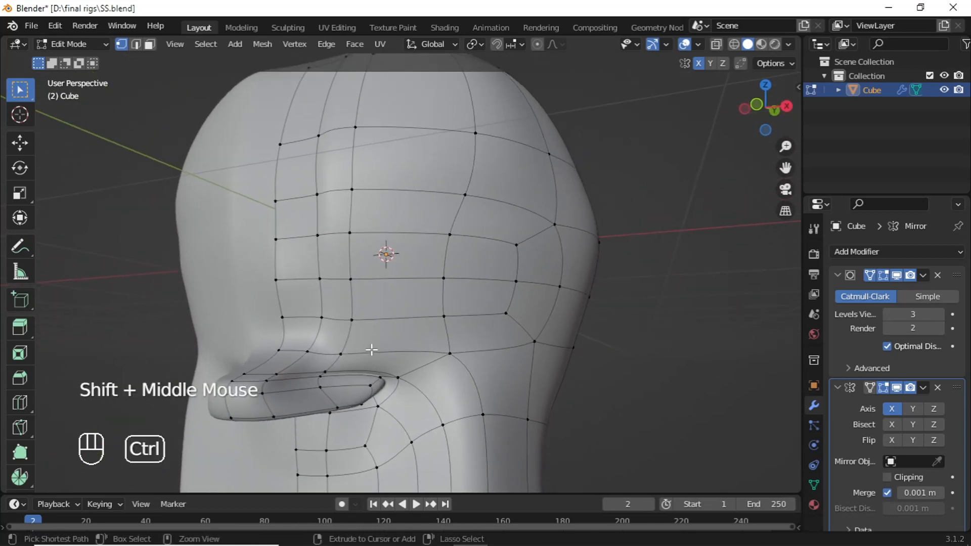
key(ctrl+r)
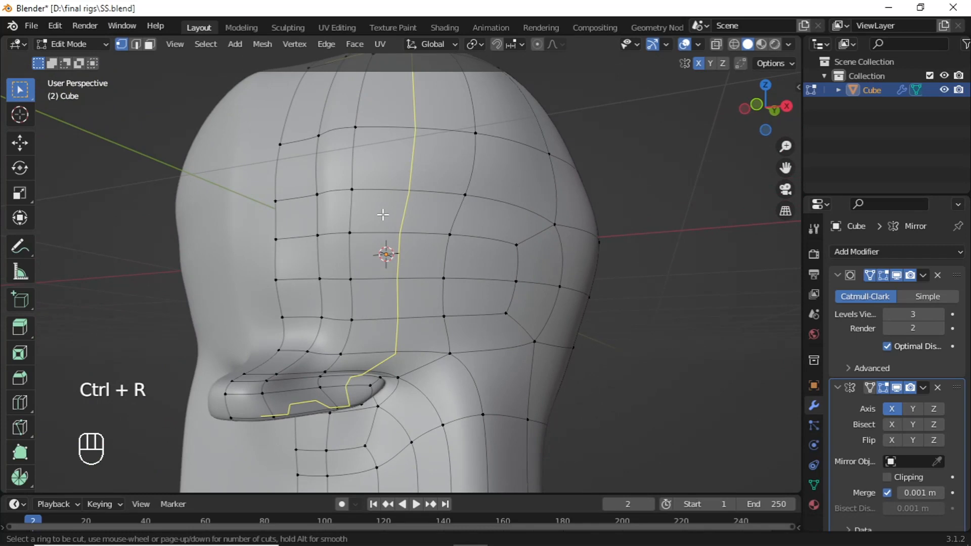
click(383, 215)
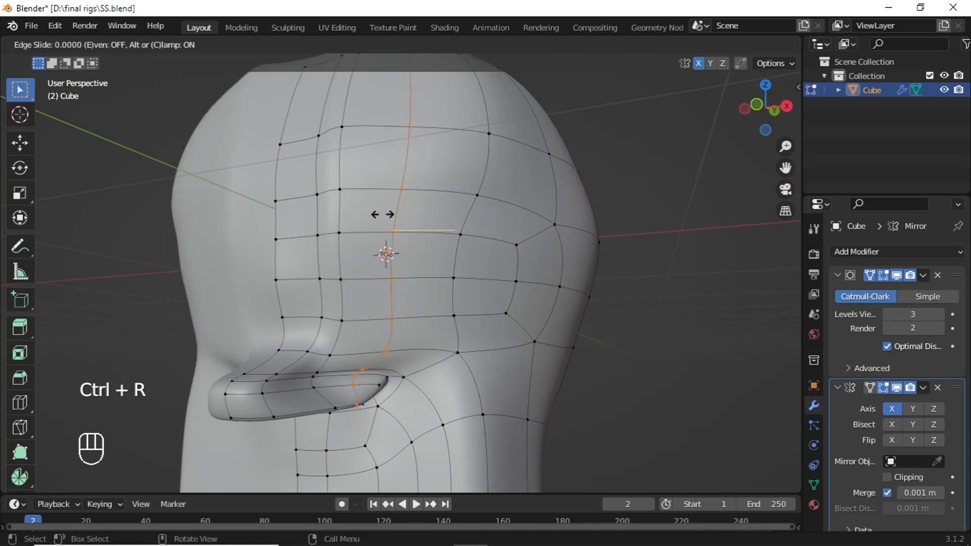
right_click(383, 214)
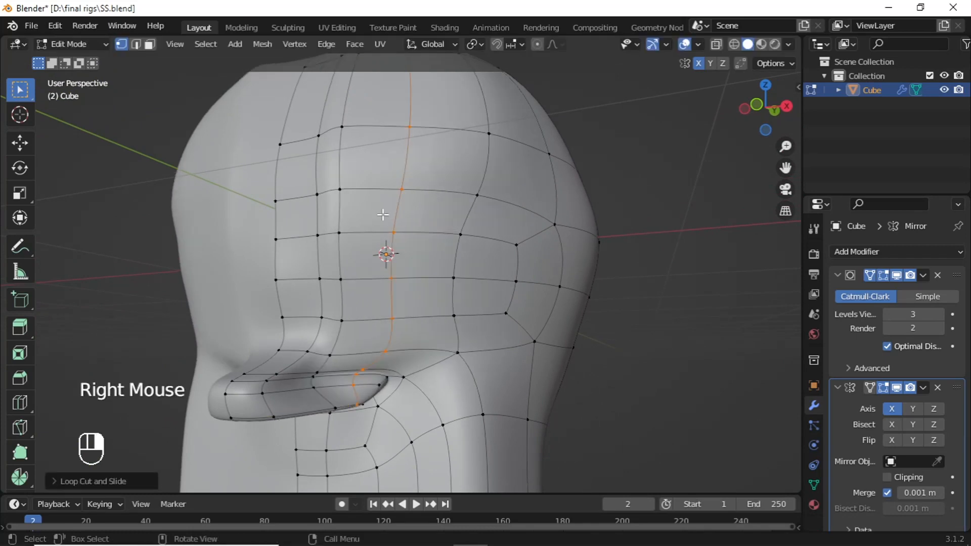
- Select the block of six faces beside the centre line below the nose, where the mouth goes
scroll(384, 223, down, 2)
middle_drag(385, 223, 414, 275)
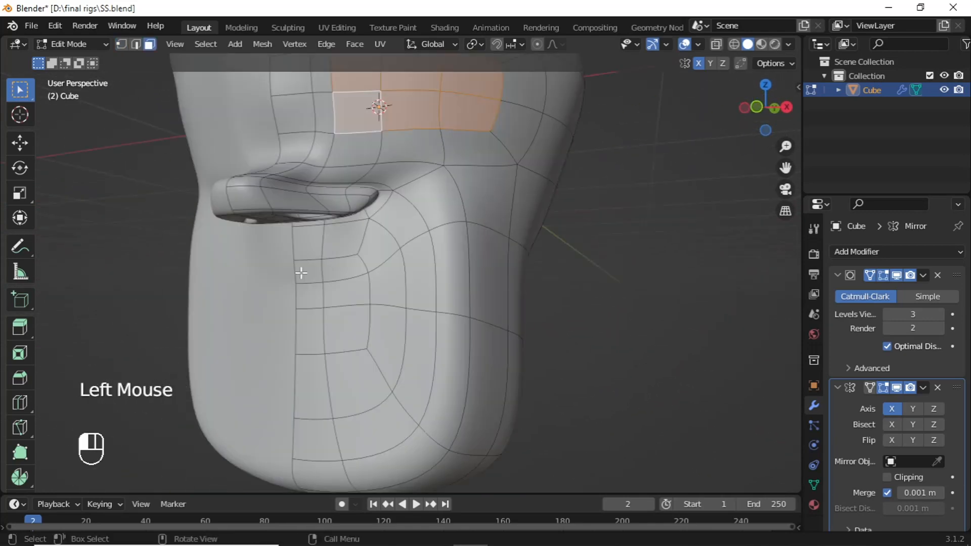
click(301, 271)
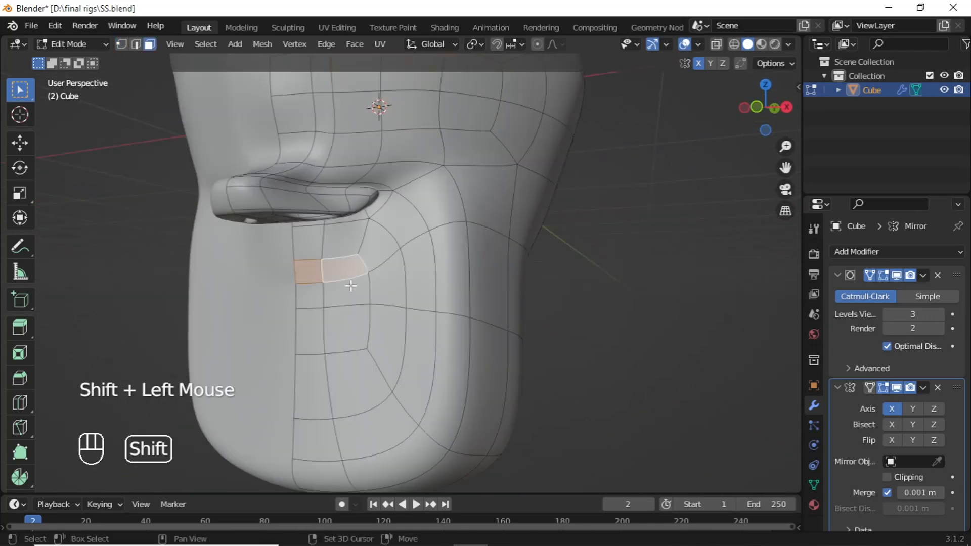
shift+click(311, 327)
shift+click(334, 335)
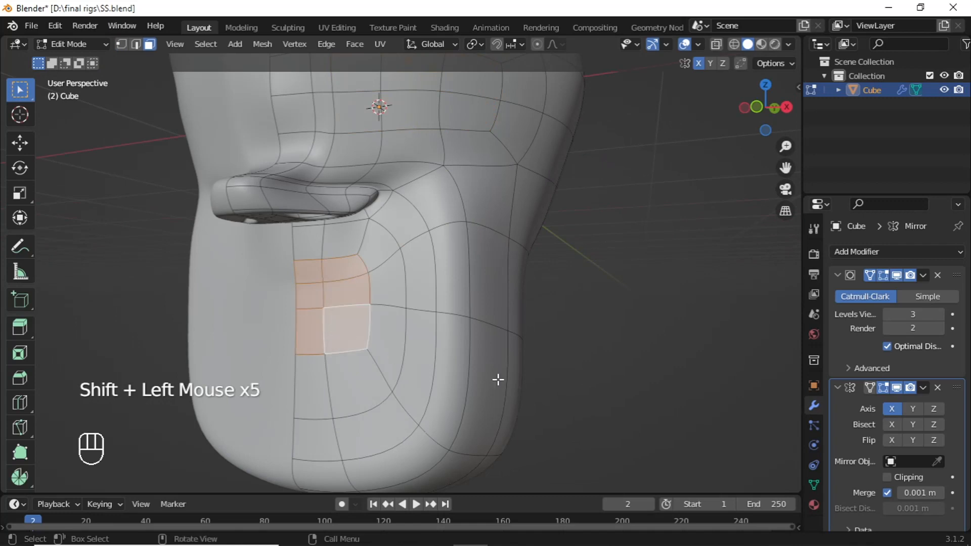
- Try extruding the six mouth faces and scaling them inward, and undo the extrusion
key(e)
key(s)
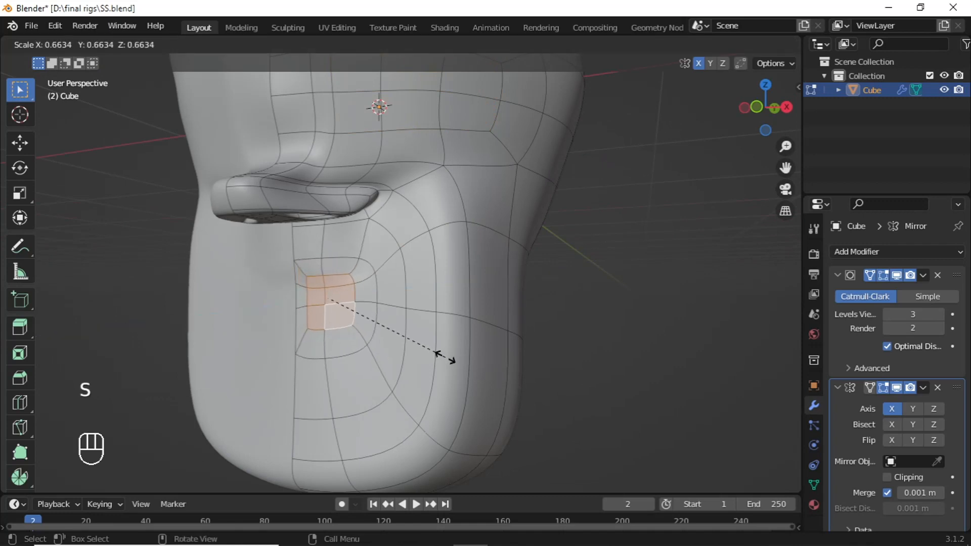
right_click(445, 358)
key(ctrl+z)
- Turn on Clipping in the Mirror modifier
scroll(321, 323, up, 2)
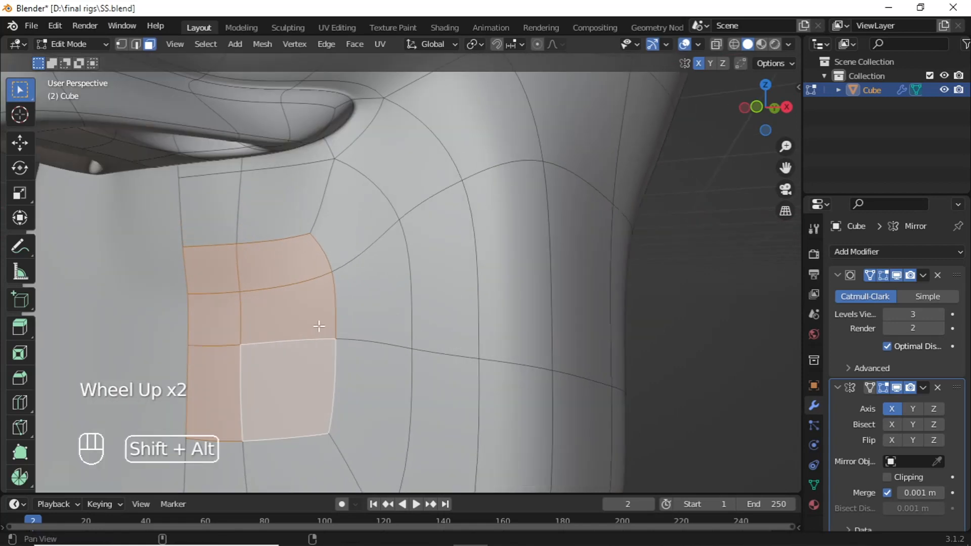
shift+middle_drag(321, 323, 567, 347)
scroll(889, 465, down, 1)
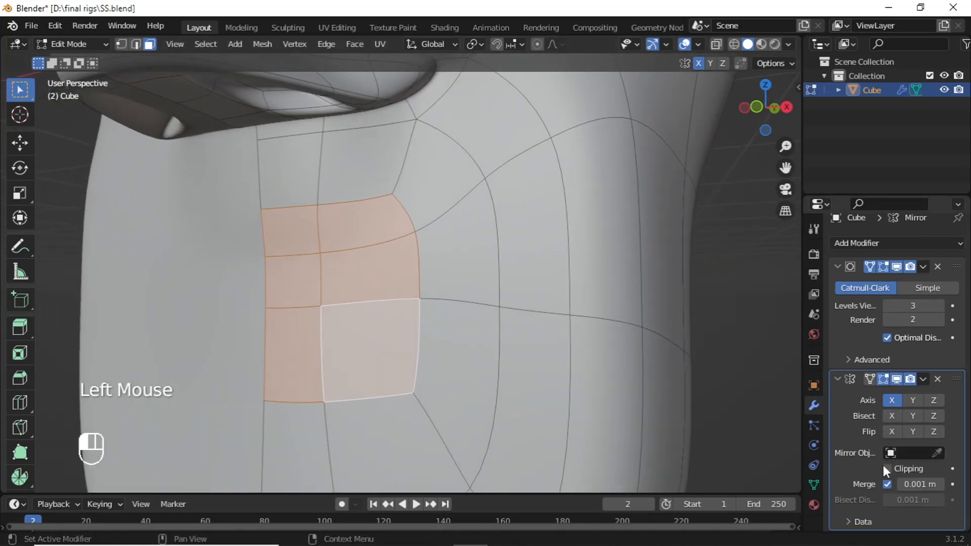
scroll(437, 280, down, 2)
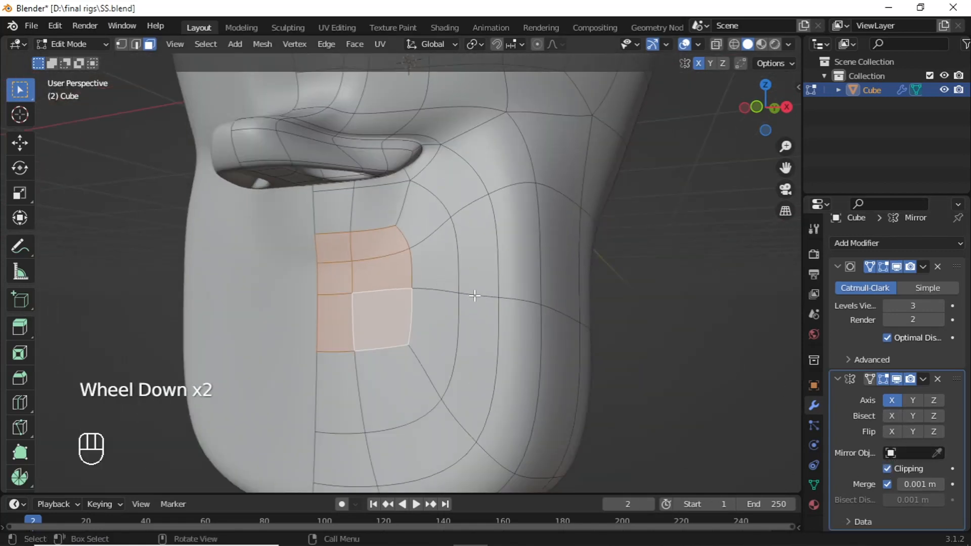
- Extrude the six mouth faces, scale them inward, and squash them along Z
key(e)
key(s)
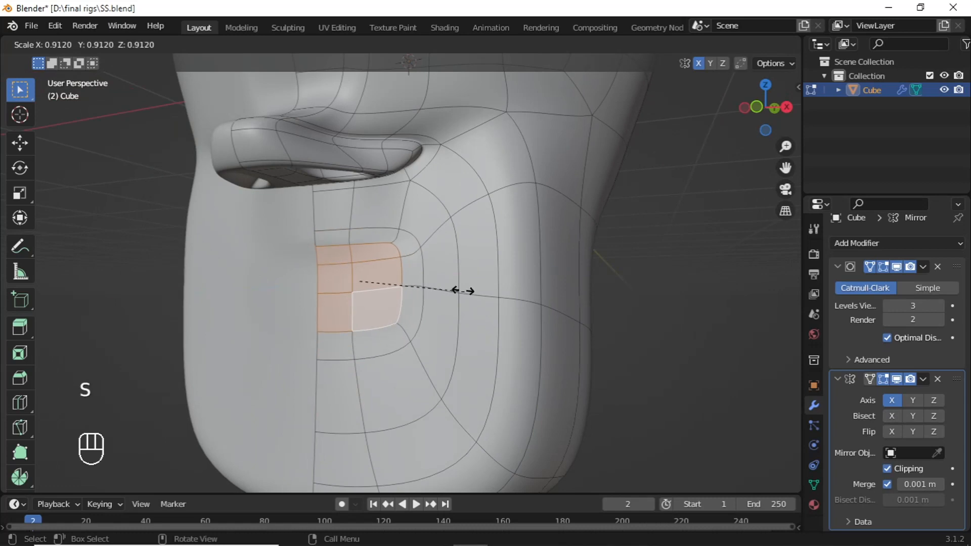
click(421, 282)
key(s)
key(z)
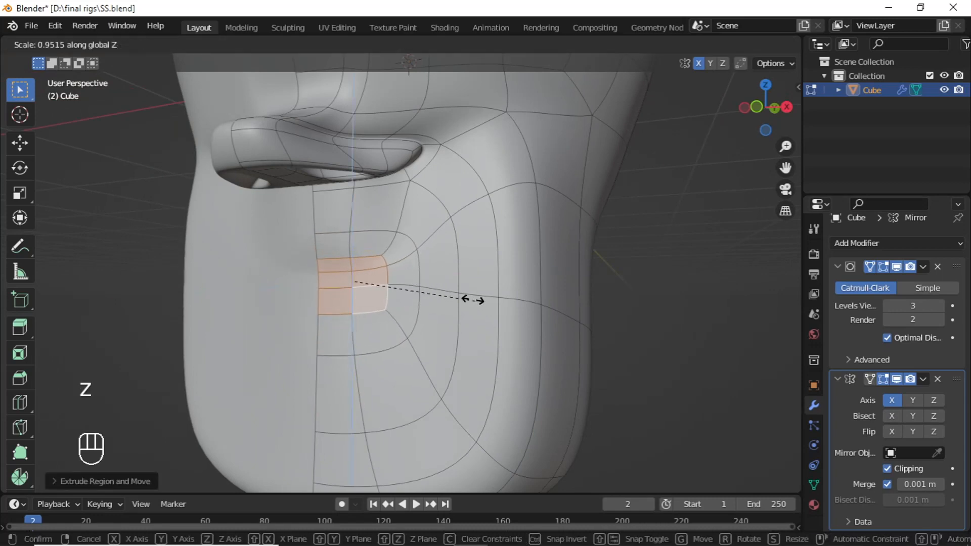
click(435, 283)
scroll(439, 283, down, 2)
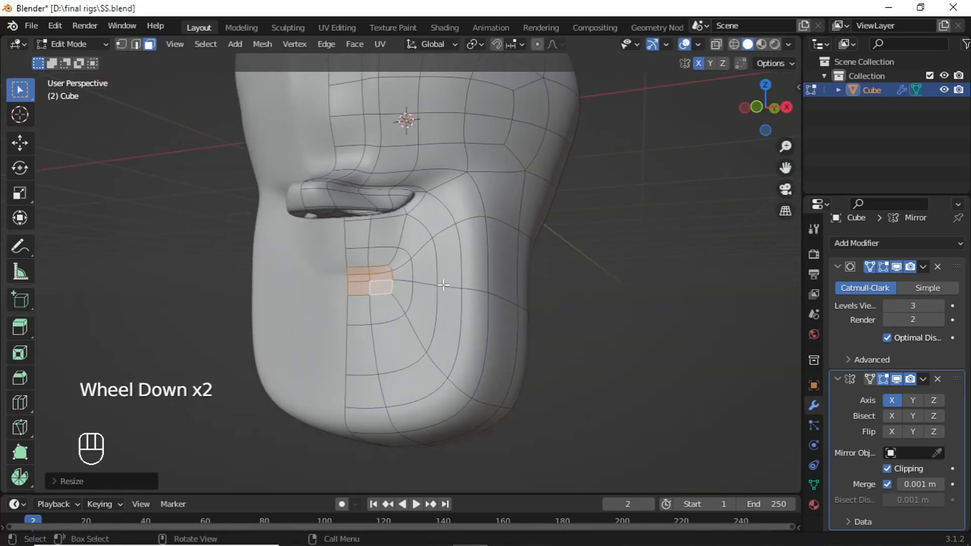
- Extrude the mouth faces again, flatten them into a thin horizontal slit, and scale the slit smaller
mouse_move(439, 283)
alt+middle_down()
mouse_move(372, 307)
mouse_move(417, 289)
mouse_move(442, 298)
alt+middle_up()
scroll(372, 307, up, 4)
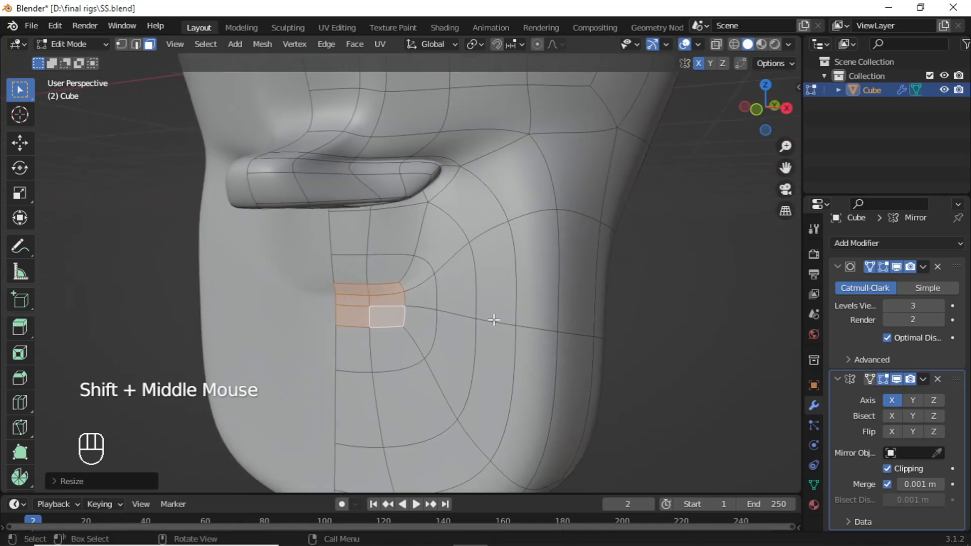
key(e)
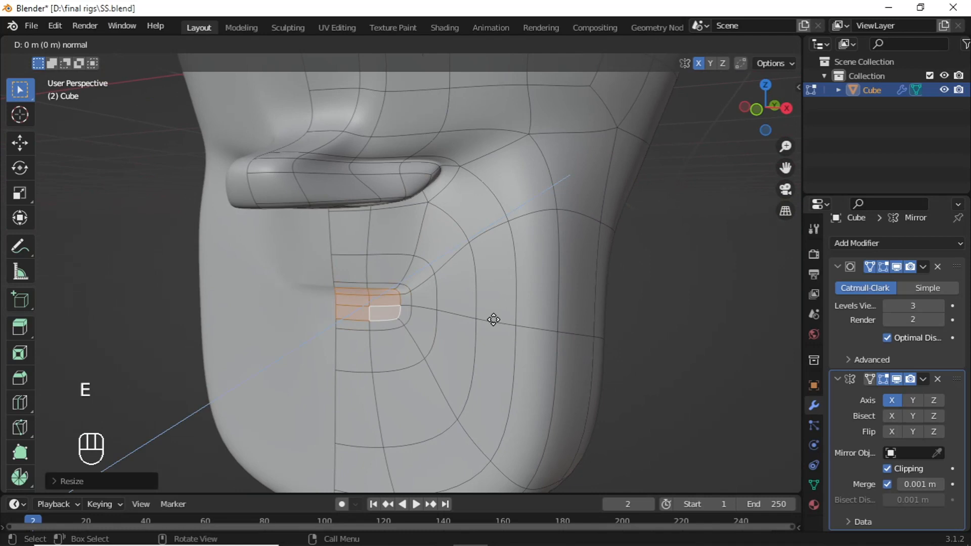
click(393, 287)
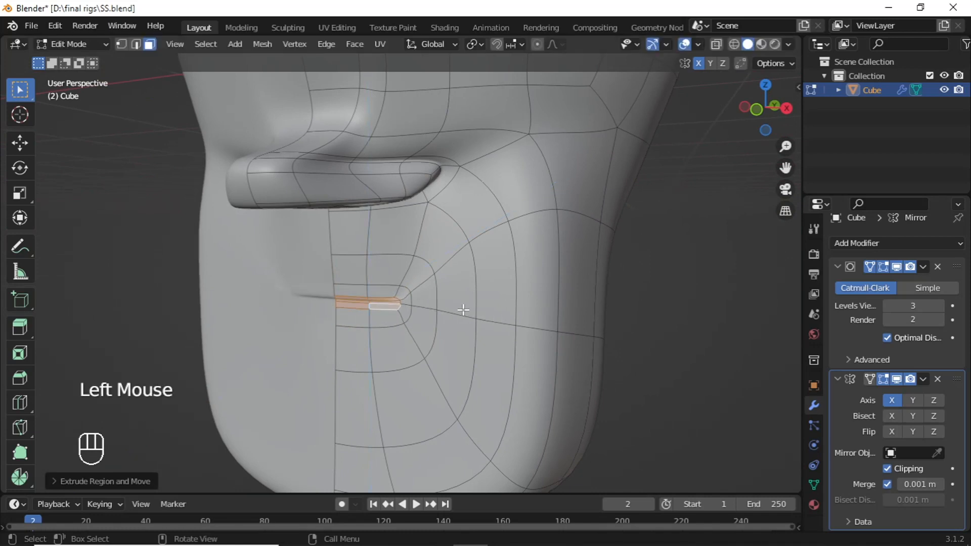
key(s)
click(410, 302)
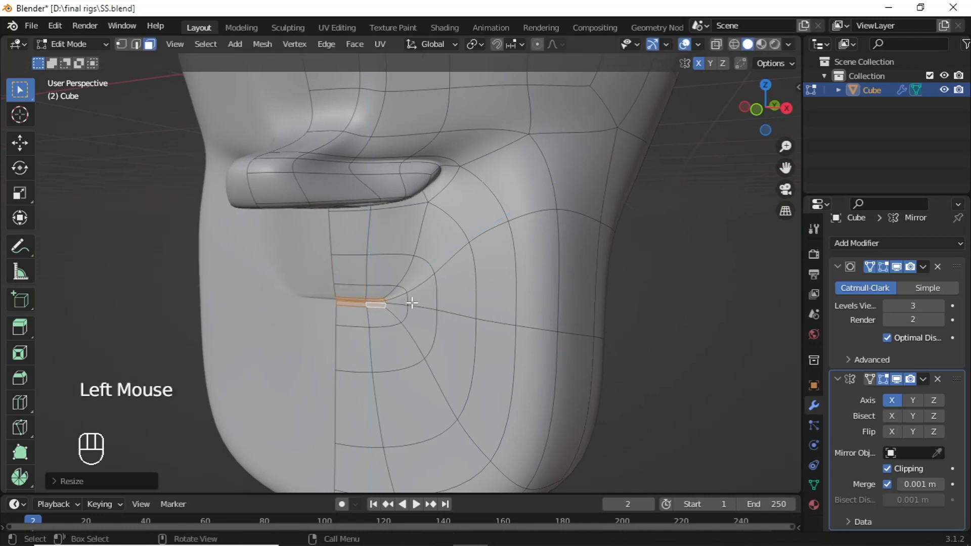
- Extrude the thin mouth slit inward into the head to form the mouth opening
scroll(405, 303, down, 2)
scroll(405, 303, up, 3)
alt+middle_drag(405, 303, 301, 305)
scroll(312, 319, up, 2)
key(e)
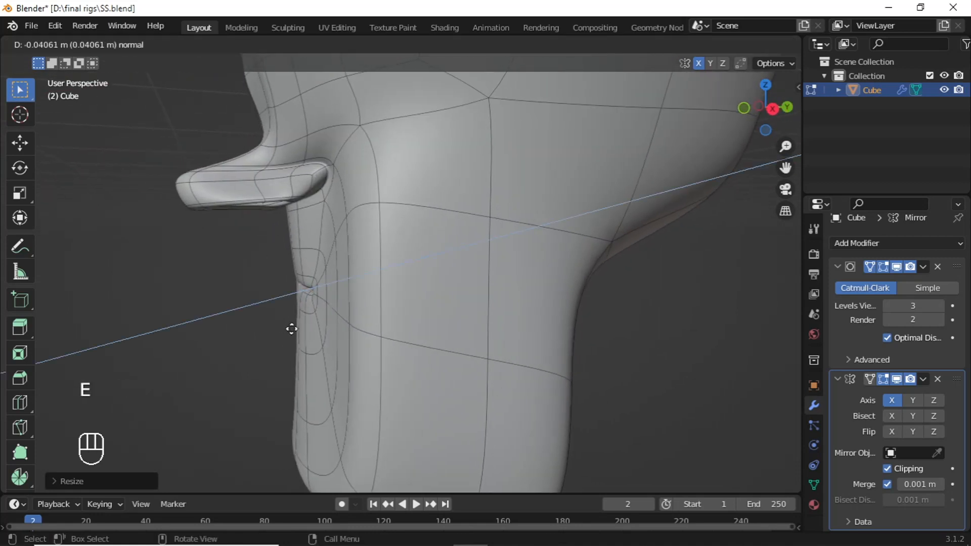
click(237, 303)
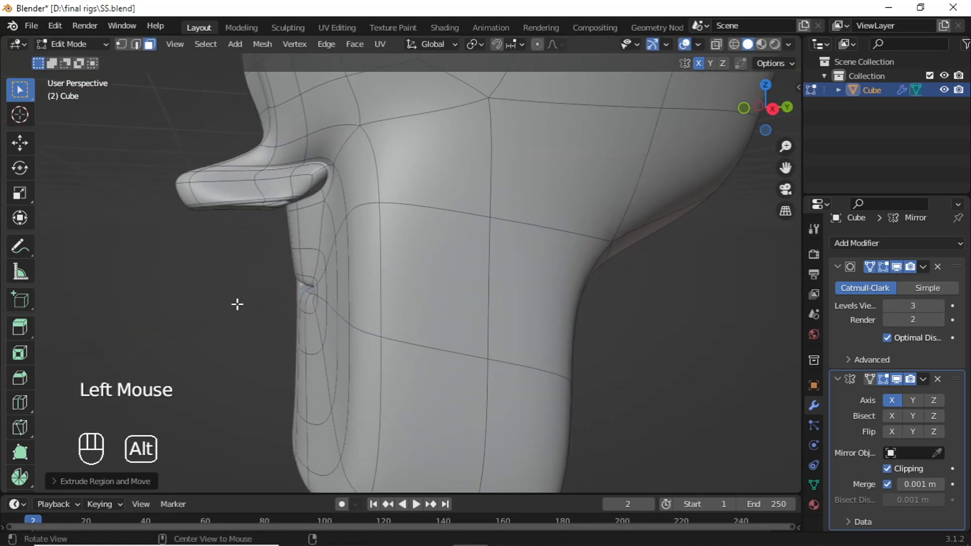
- Clear the selection, inspect the mouth on the smooth head in Object Mode, and return to Edit Mode
alt+middle_drag(236, 303, 453, 262)
key(alt+a)
scroll(428, 283, up, 4)
key(Tab)
scroll(416, 326, down, 6)
scroll(446, 274, up, 4)
key(Tab)
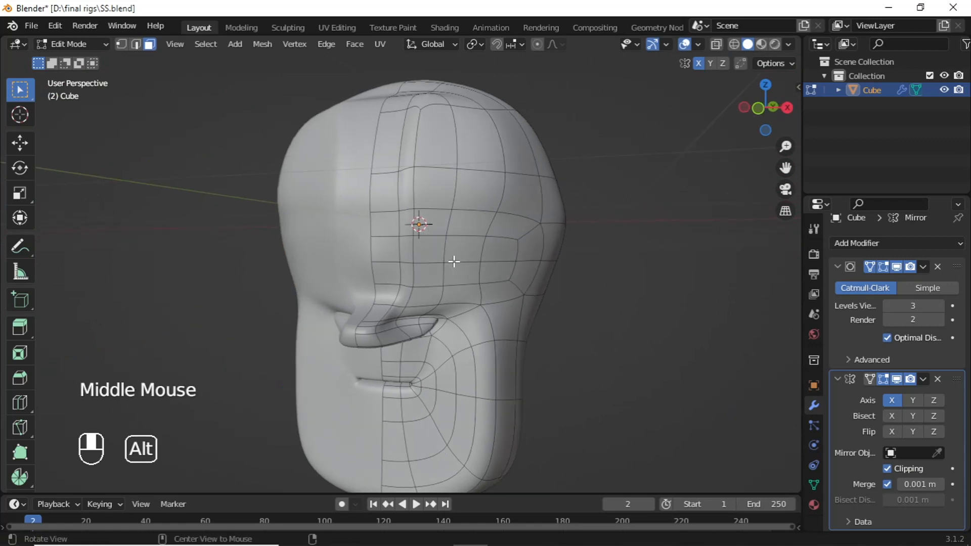
- Select the six faces of the eye area and extrude them, scaling the new faces inward
scroll(444, 263, up, 2)
click(446, 239)
shift+click(502, 235)
shift+click(551, 241)
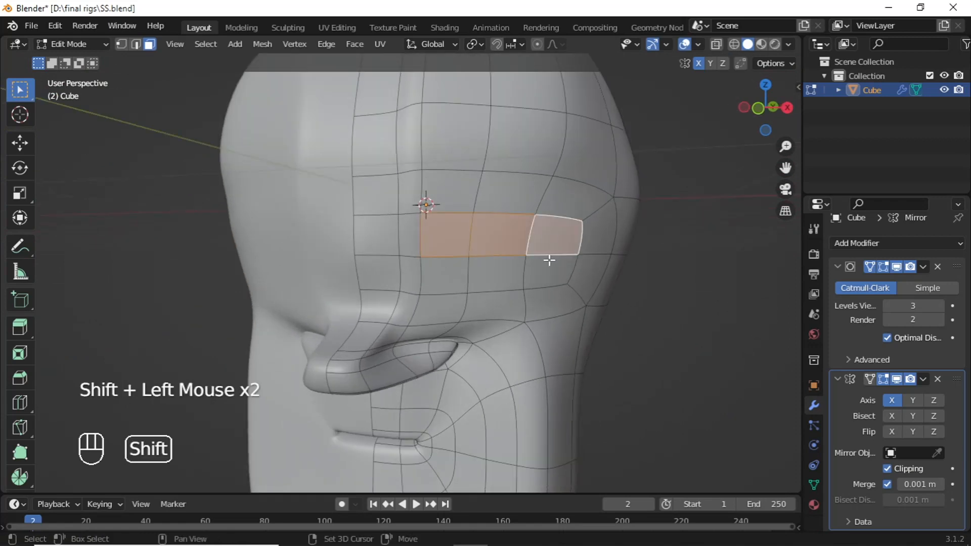
shift+click(549, 264)
shift+click(494, 266)
shift+click(447, 268)
scroll(448, 269, down, 2)
alt+middle_drag(448, 269, 420, 287)
scroll(440, 271, up, 2)
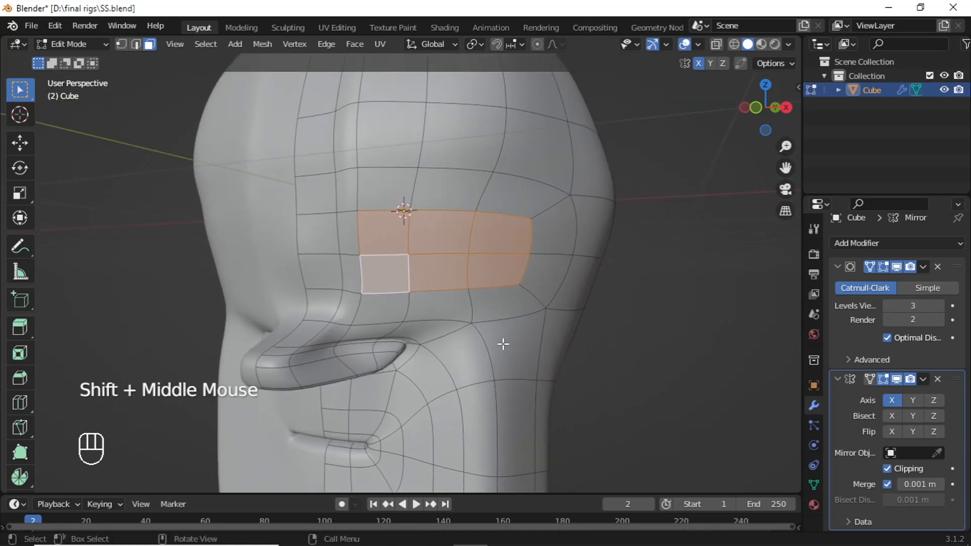
key(e)
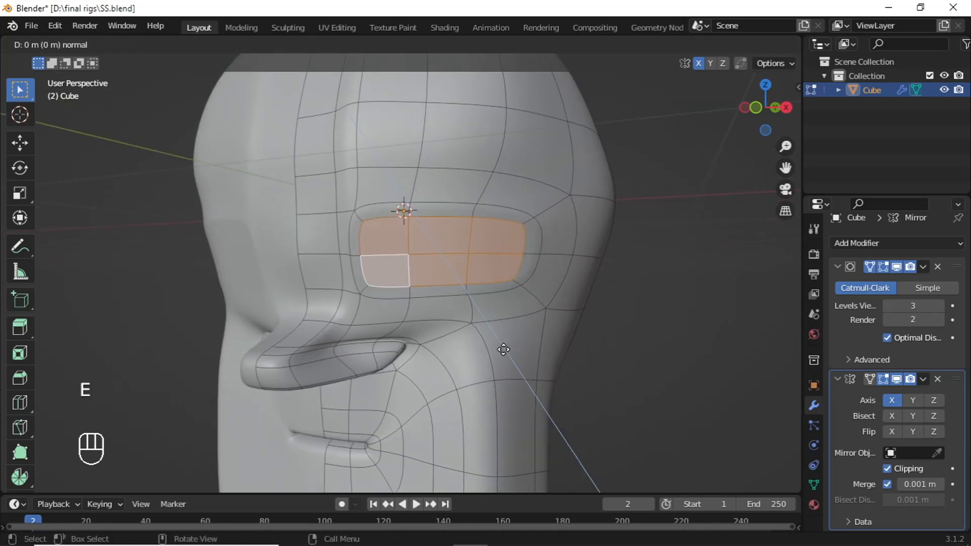
key(s)
click(473, 322)
- Extrude the eye faces again, scale them to about 0.74, and flatten them along Z into a thin slit
scroll(472, 306, up, 3)
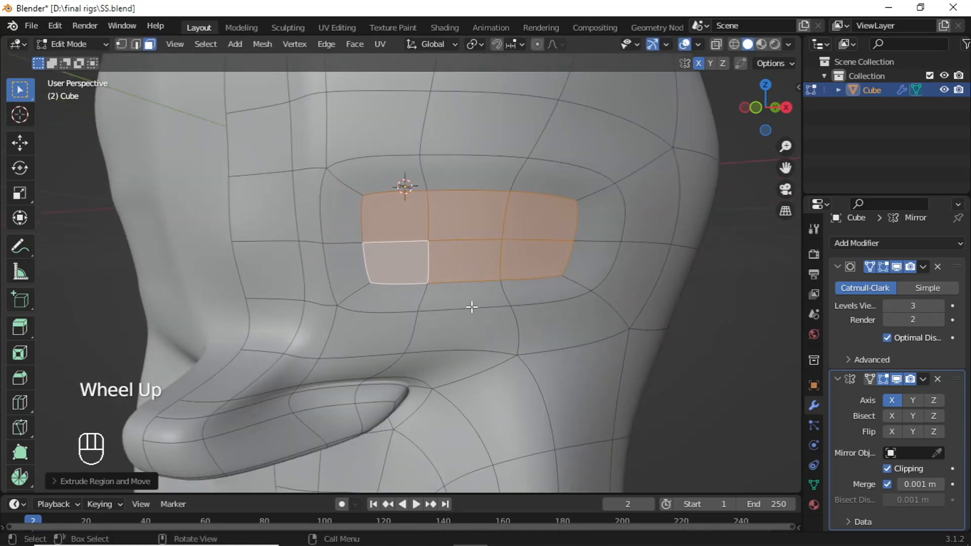
shift+middle_drag(473, 306, 457, 291)
key(e)
key(s)
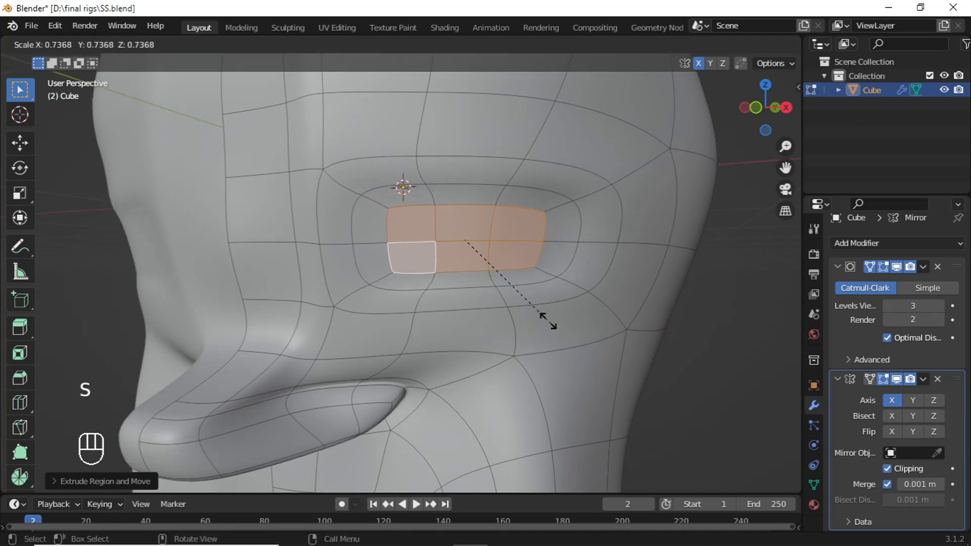
click(555, 323)
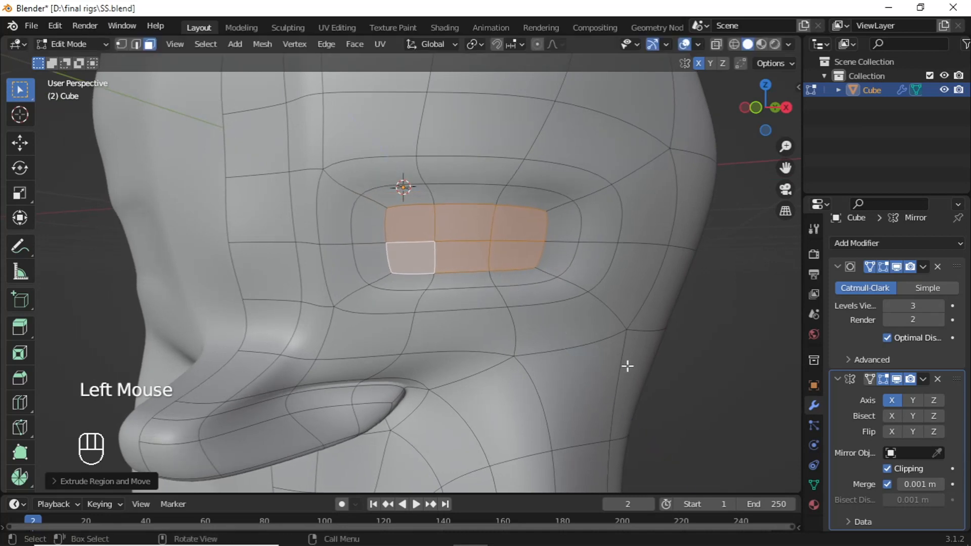
key(s)
key(z)
click(477, 253)
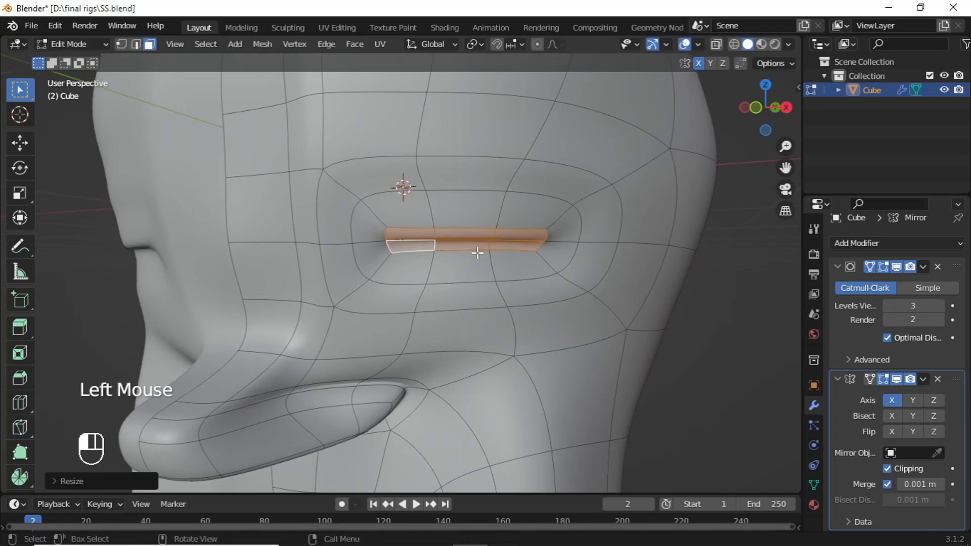
- Select the three stacked faces at the ear position on the side of the head, extrude them, and scale them inward
scroll(478, 252, down, 3)
mouse_move(477, 253)
alt+middle_down()
mouse_move(369, 268)
mouse_move(468, 266)
alt+middle_up()
scroll(468, 266, down, 2)
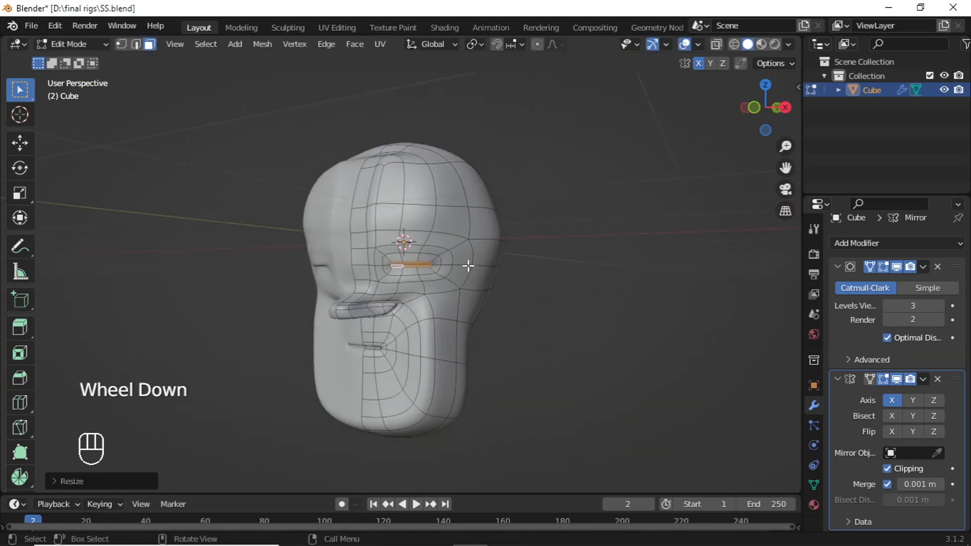
key(alt+a)
alt+middle_drag(386, 278, 551, 351)
click(455, 243)
shift+click(459, 267)
shift+click(458, 270)
key(e)
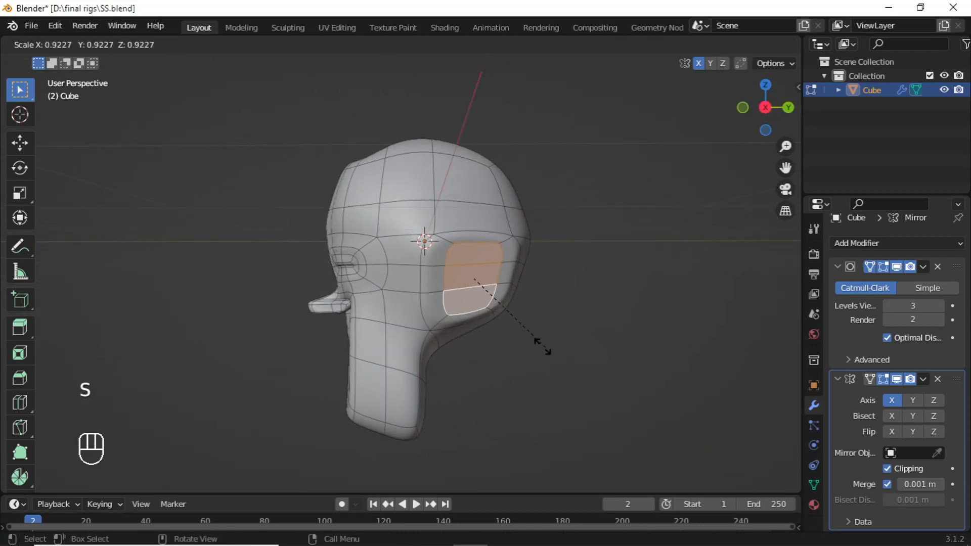
click(513, 328)
- Scale the ear base faces along Y to make them narrower
alt+middle_drag(513, 329, 387, 298)
key(s)
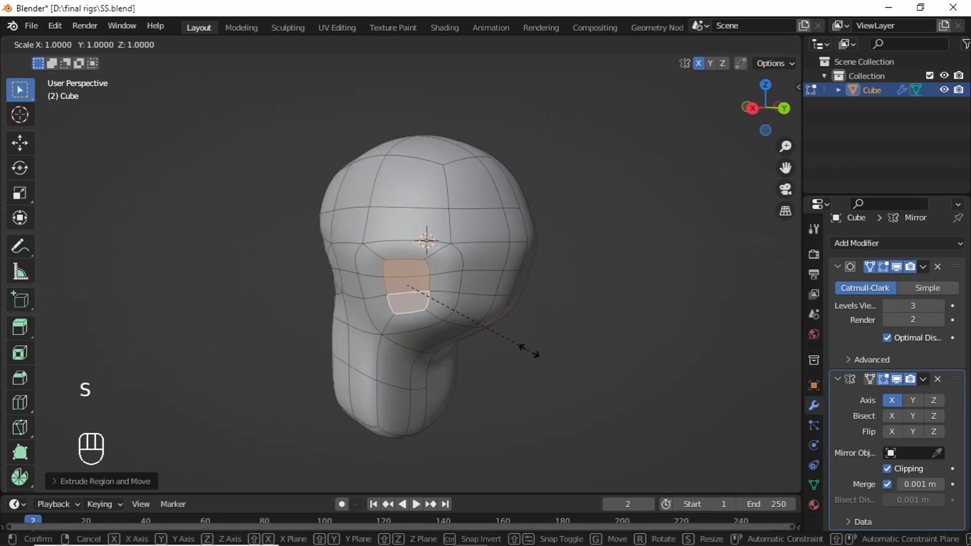
key(y)
click(436, 311)
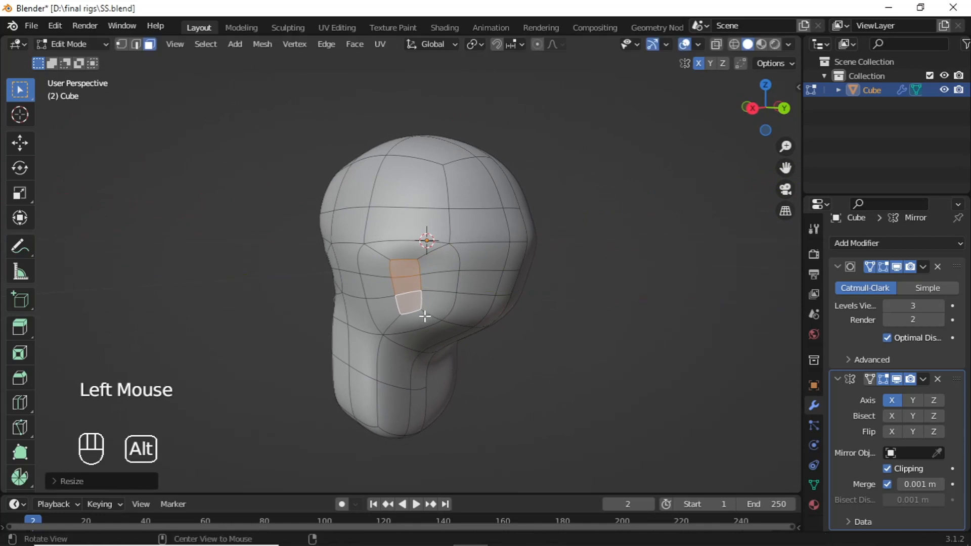
- Extrude the ear base faces outward from the head by about 0.24 m to form the ear
alt+middle_drag(418, 310, 479, 317)
alt+middle_drag(584, 347, 490, 338)
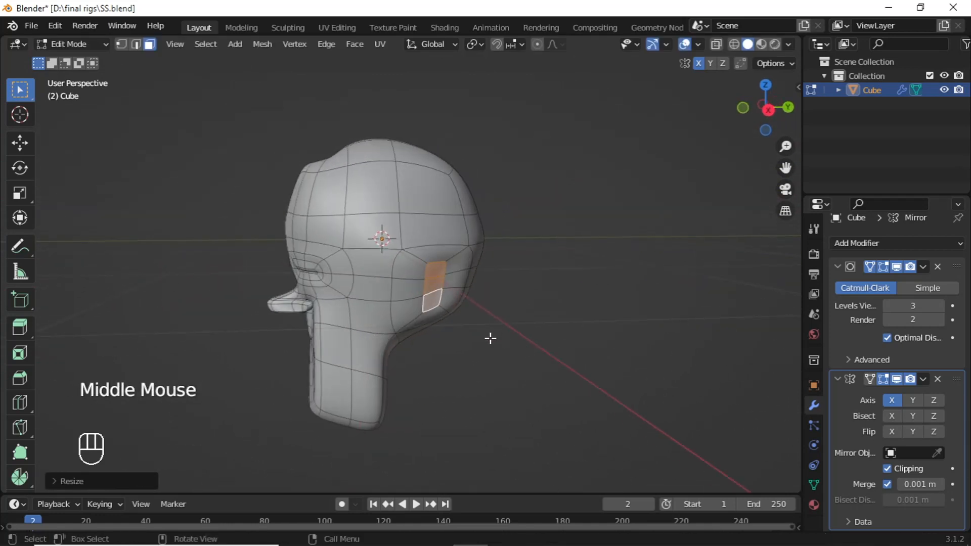
key(e)
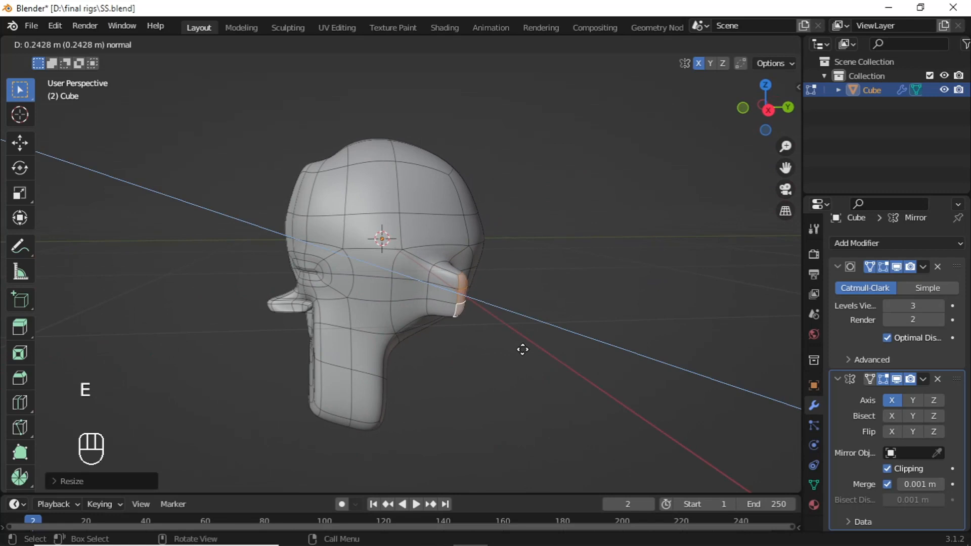
click(524, 349)
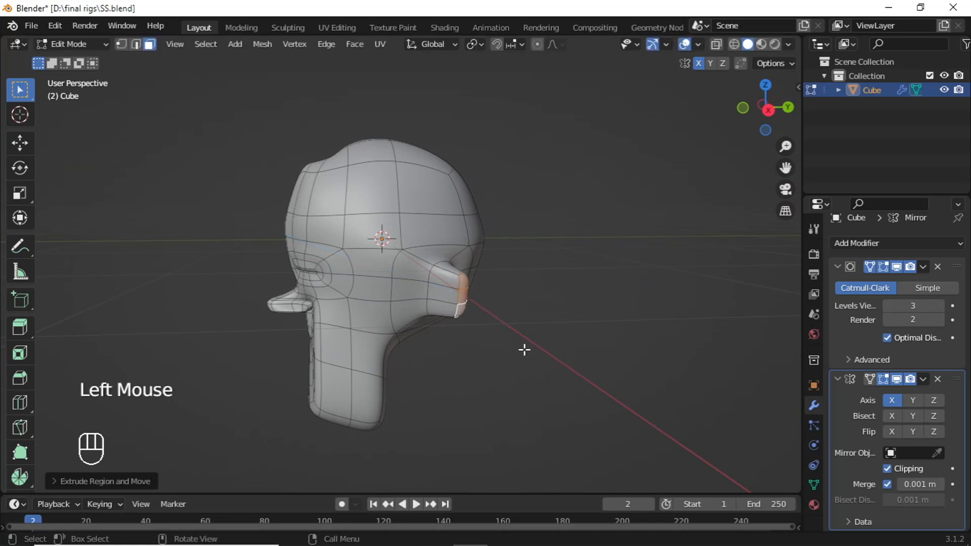
- Move the ear's top face up along Z by about 0.13 m
alt+middle_drag(525, 349, 452, 280)
click(360, 270)
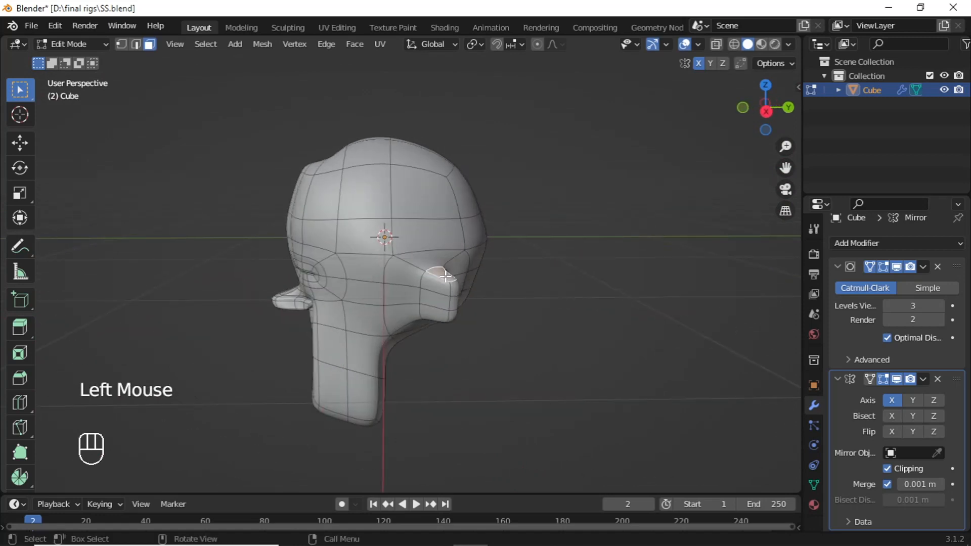
key(g)
key(z)
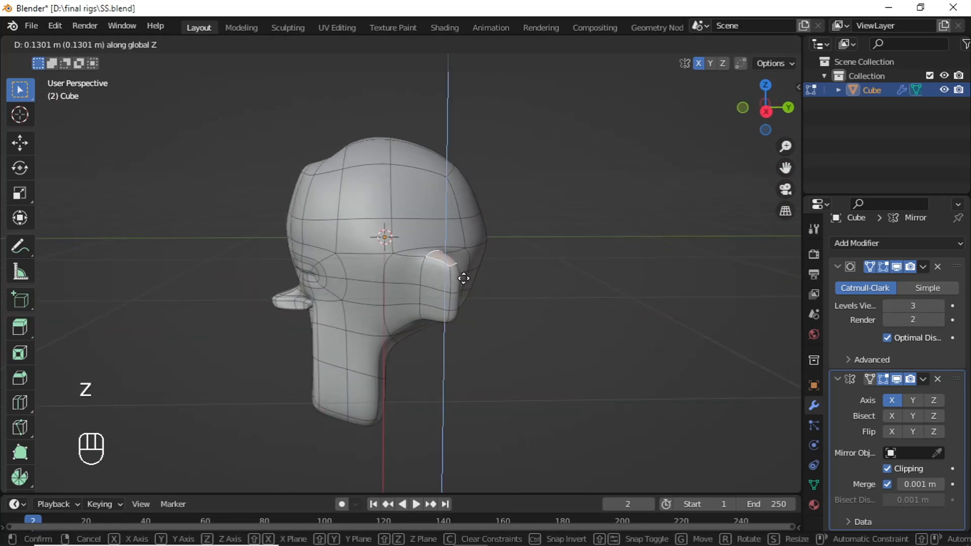
click(464, 279)
mouse_move(464, 278)
alt+middle_down()
mouse_move(456, 291)
mouse_move(508, 284)
mouse_move(434, 283)
mouse_move(462, 260)
mouse_move(466, 293)
alt+middle_up()
- Select the three outer faces of the ear, extrude them, and scale the inset faces smaller to leave a rim
key(alt+a)
click(464, 253)
shift+click(458, 287)
scroll(458, 292, up, 3)
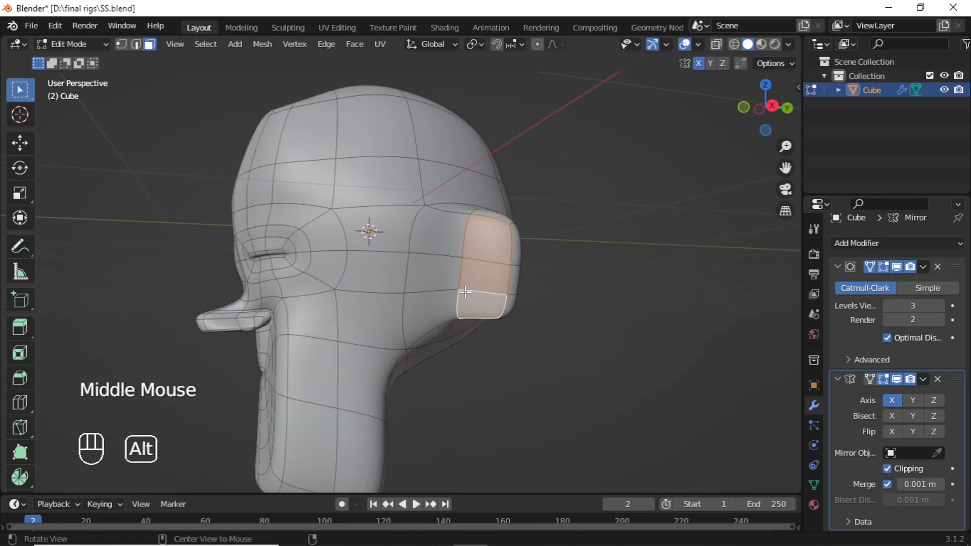
key(e)
key(s)
click(535, 316)
scroll(536, 318, up, 2)
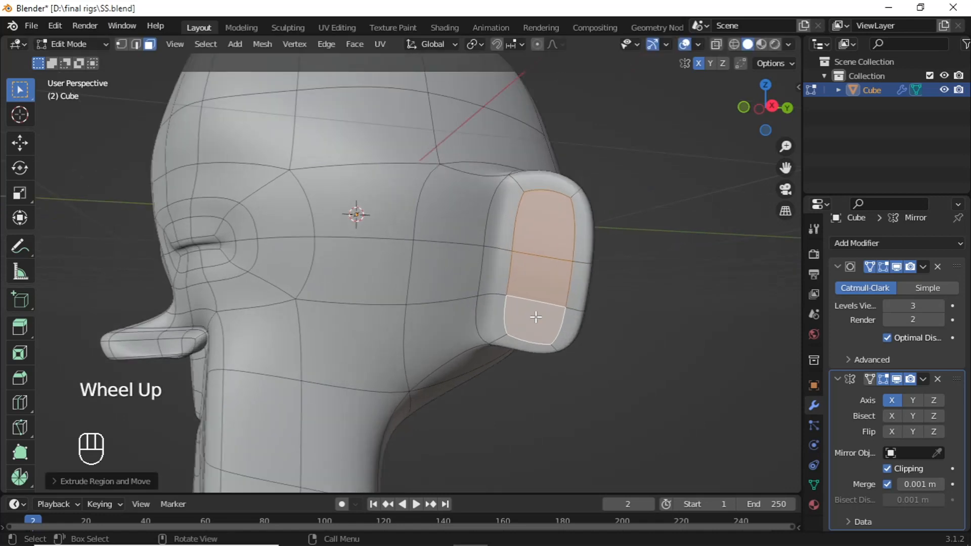
alt+shift+middle_drag(536, 317, 498, 331)
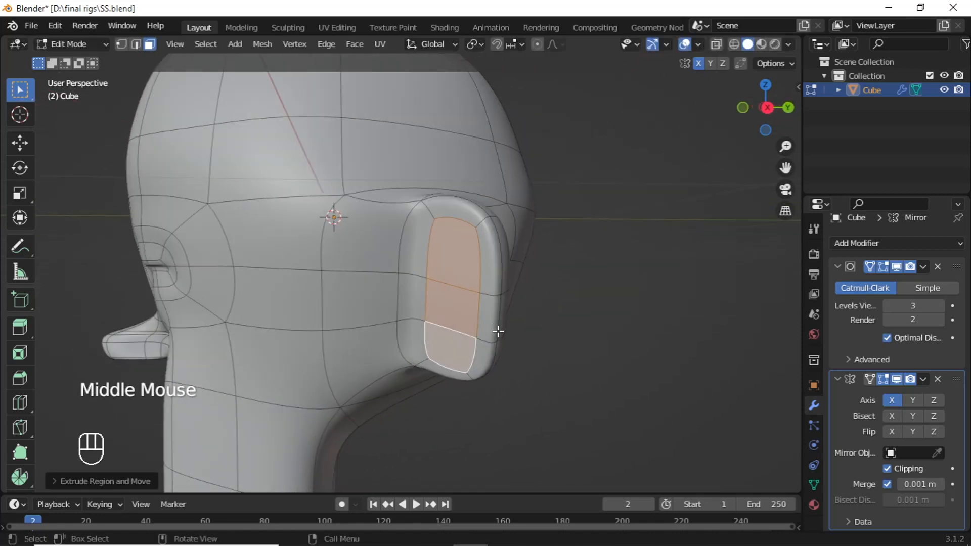
key(s)
click(492, 325)
- Extrude the inner ear faces again with an inward scale, and extrude them into the ear to form its cavity
scroll(491, 323, up, 1)
alt+middle_drag(445, 296, 422, 290)
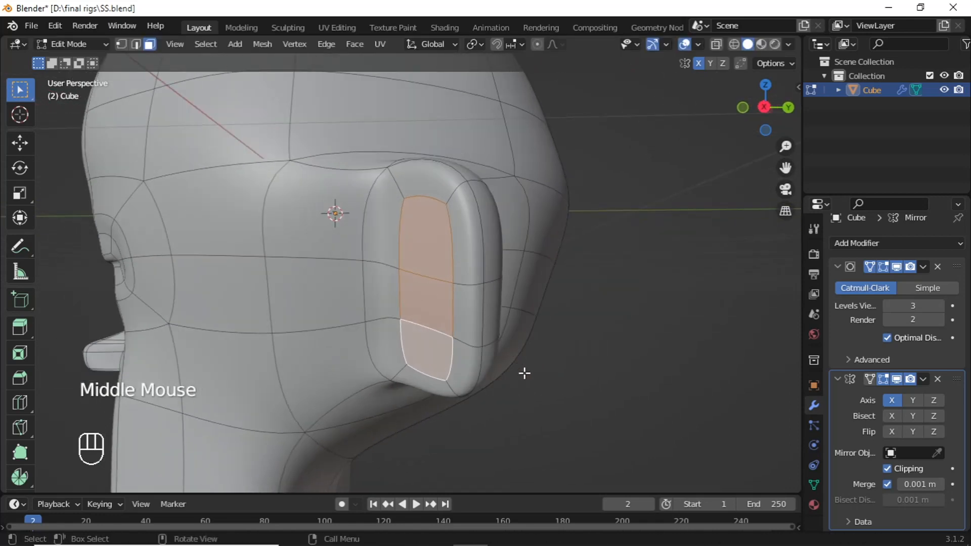
key(e)
key(s)
click(501, 365)
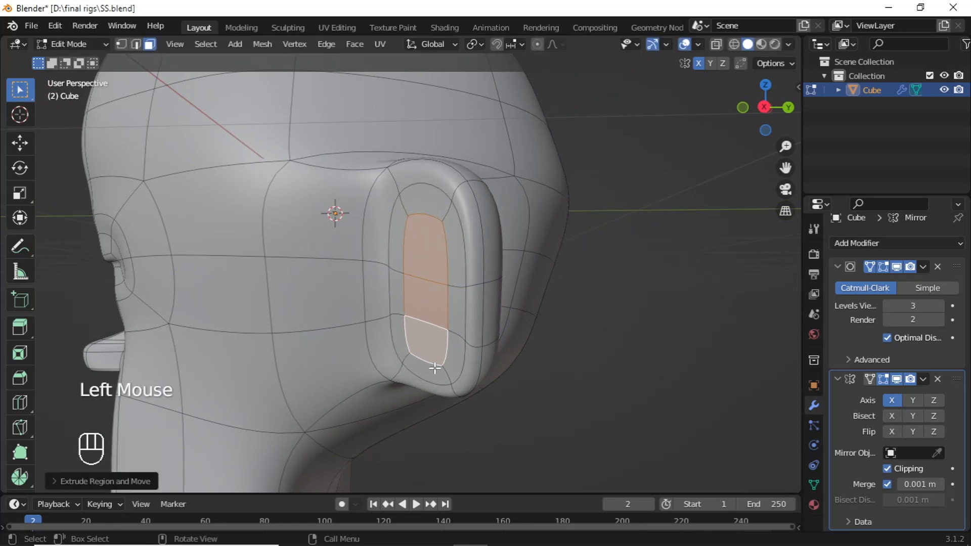
key(e)
click(461, 360)
- Inspect the ears on the smooth head in Object Mode and return to Edit Mode
scroll(458, 359, down, 2)
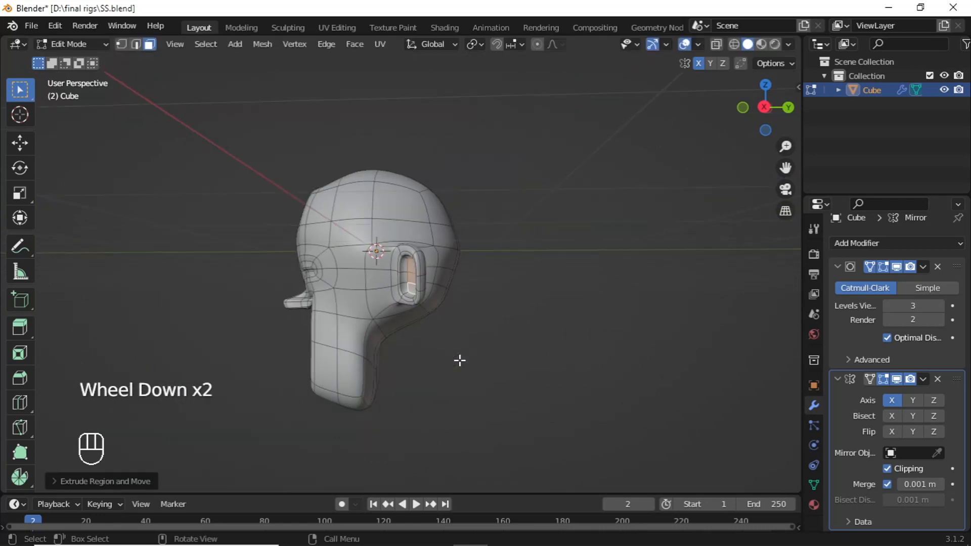
alt+middle_drag(458, 359, 499, 349)
key(Tab)
scroll(338, 278, down, 1)
alt+middle_drag(338, 278, 390, 296)
scroll(473, 347, up, 2)
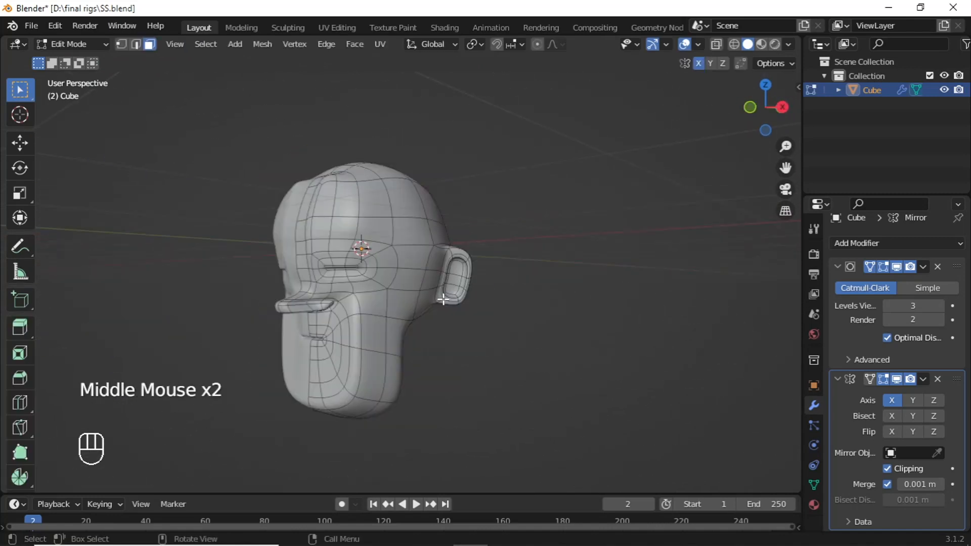
- Select the faces under the back of the head and down the rear of the neck, extrude them, and scale them inward
key(alt+KP_Decimal)
alt+middle_click(470, 306)
alt+middle_drag(471, 305, 359, 244)
alt+shift+scroll(397, 332, up, 1)
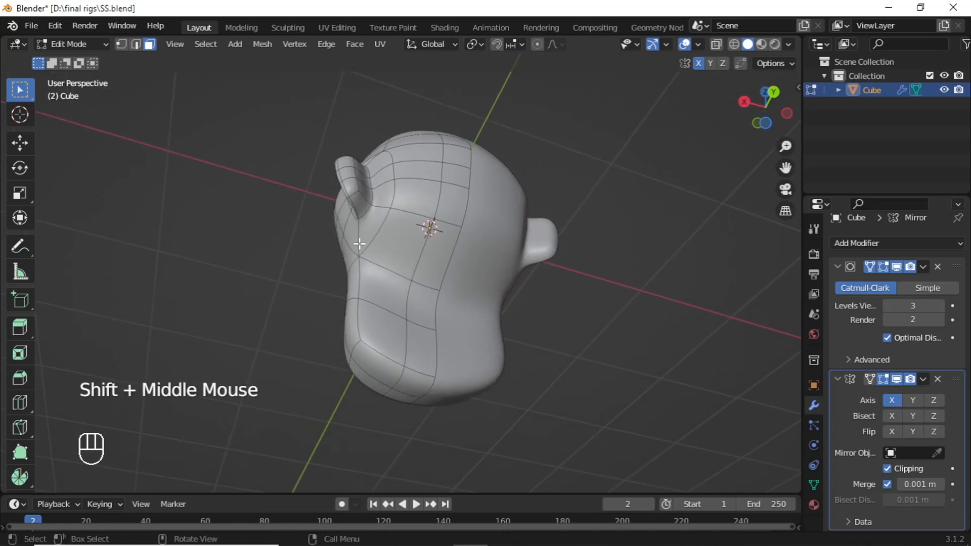
click(427, 266)
shift+click(415, 305)
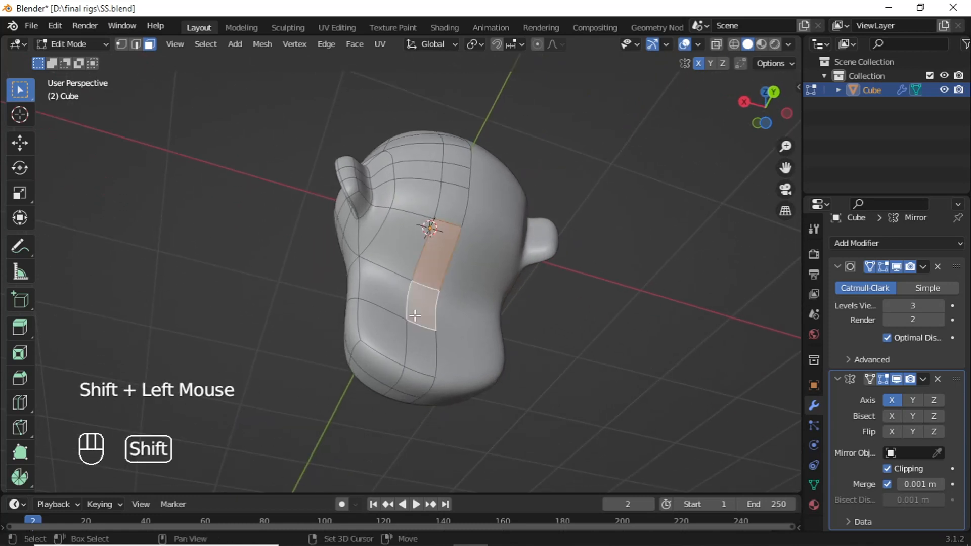
shift+click(418, 346)
mouse_move(419, 347)
alt+middle_down()
mouse_move(431, 358)
mouse_move(411, 347)
alt+middle_up()
shift+click(404, 354)
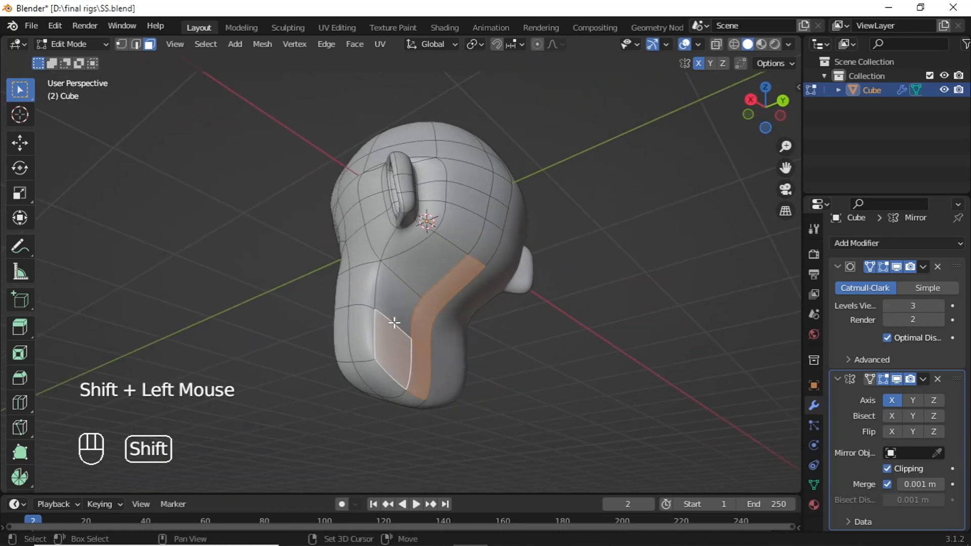
shift+click(400, 308)
shift+click(410, 279)
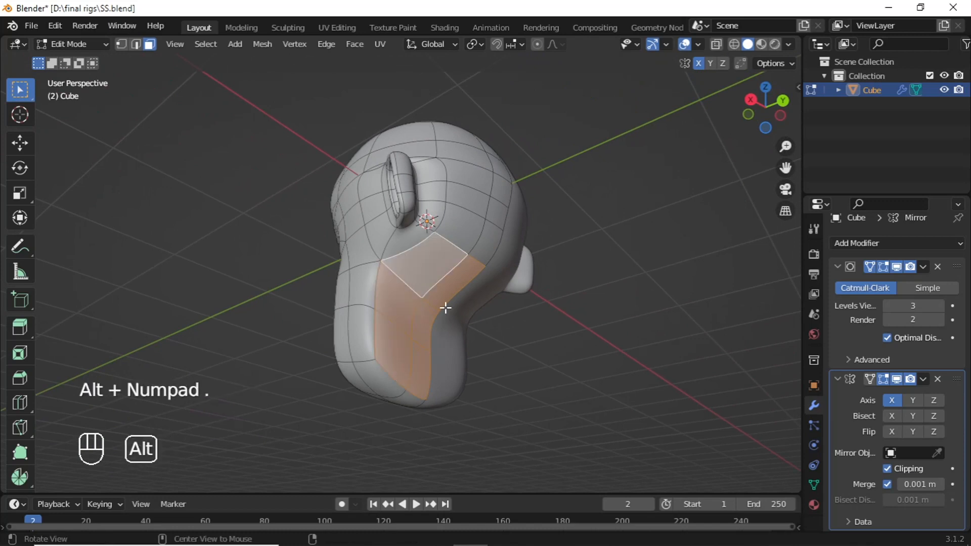
shift+click(381, 383)
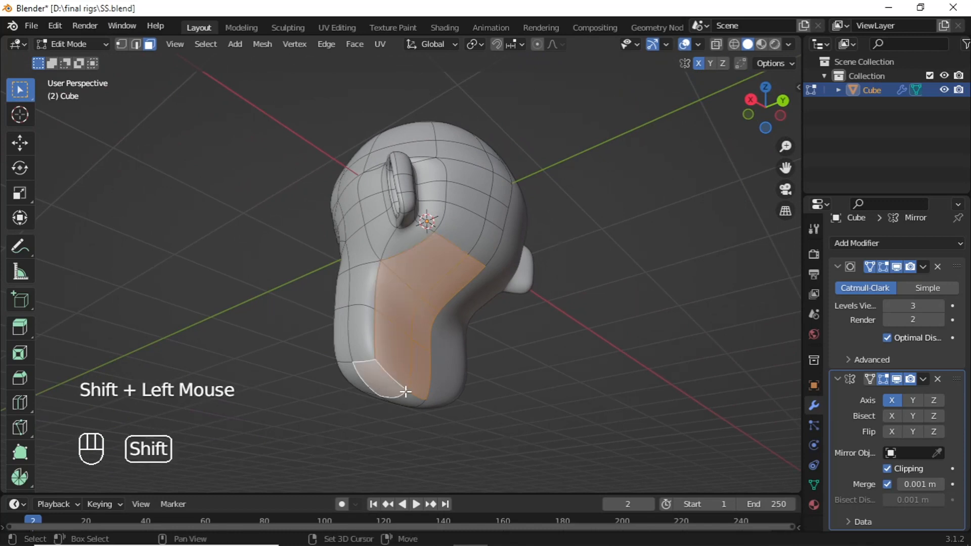
alt+middle_drag(418, 373, 438, 351)
key(e)
key(s)
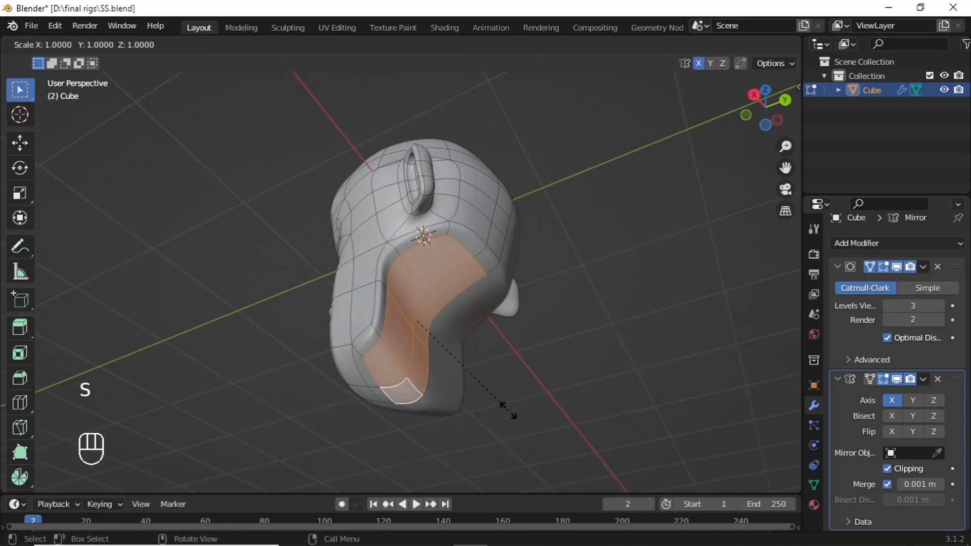
click(457, 390)
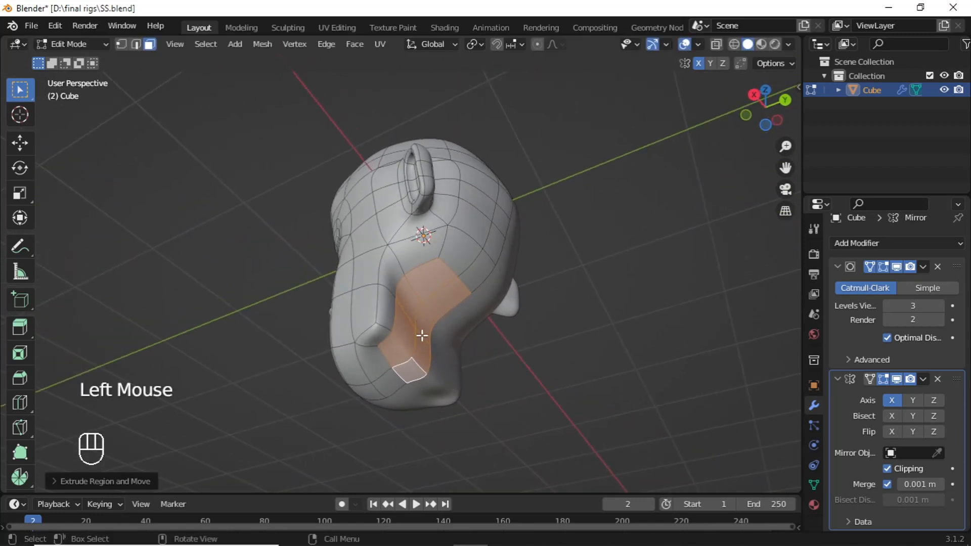
- Grow the selection around the extruded neck faces, switch to vertex selection, and apply Smooth Vertices twice
key(ctrl+KP_Add)
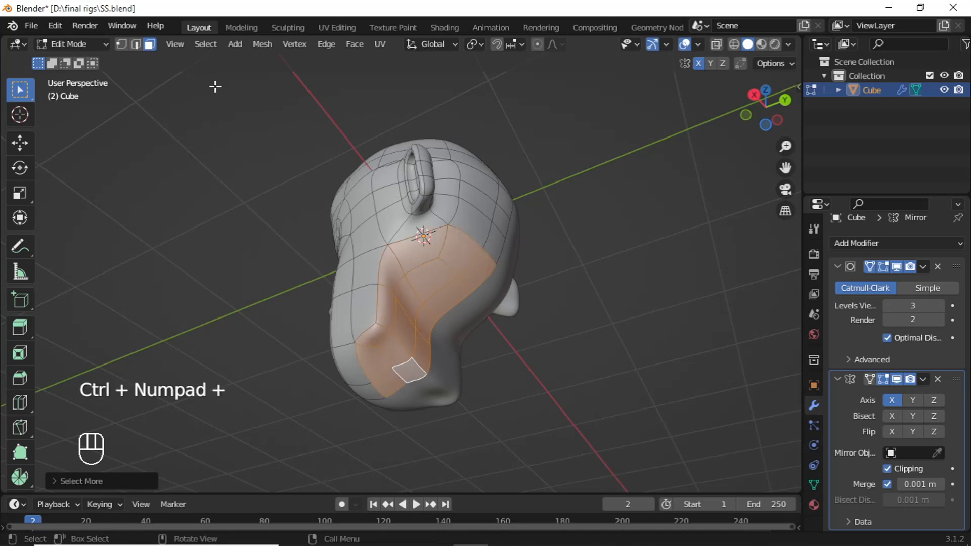
click(121, 44)
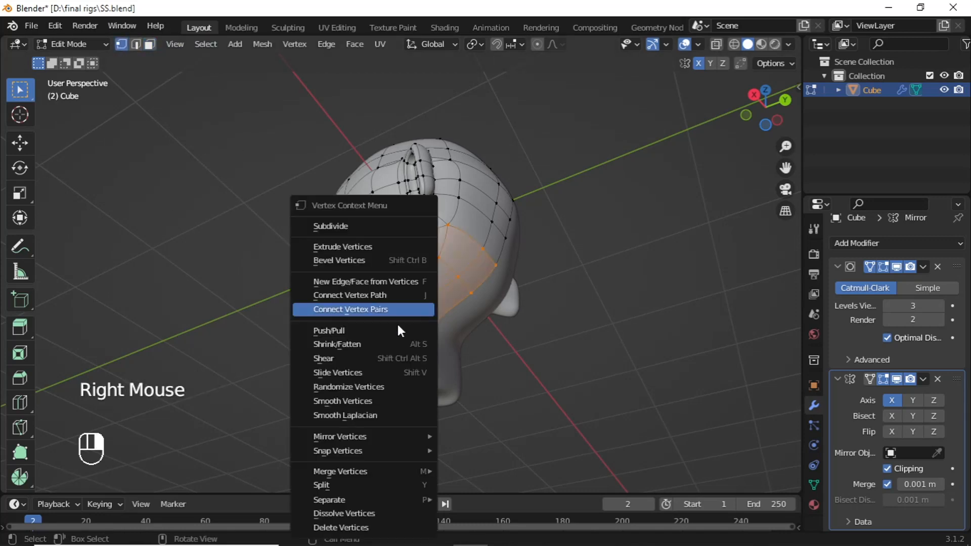
click(349, 400)
right_click(372, 343)
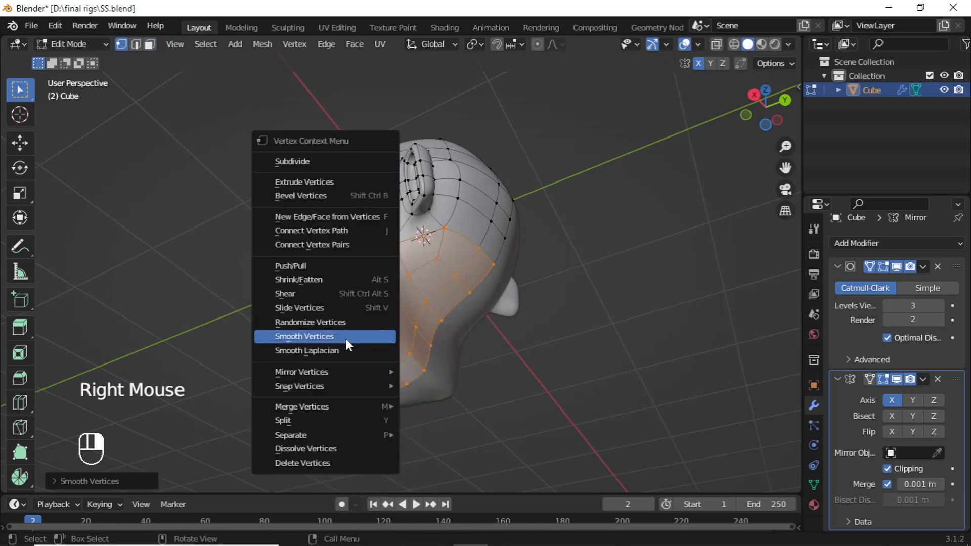
click(346, 337)
alt+middle_drag(395, 341, 388, 316)
- Select the faces beneath the back of the head in face selection mode and extrude them outward to start the neck
key(alt+a)
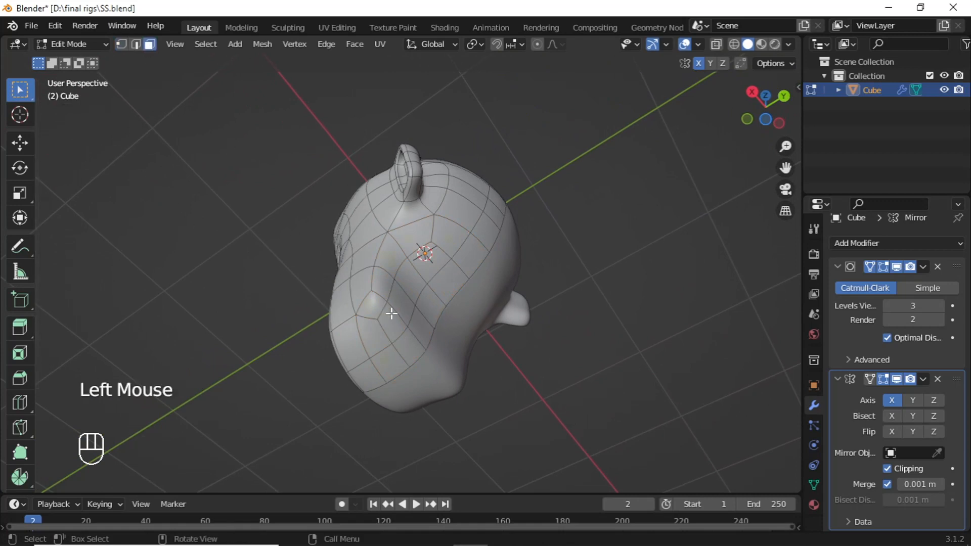
shift+click(406, 288)
shift+click(433, 265)
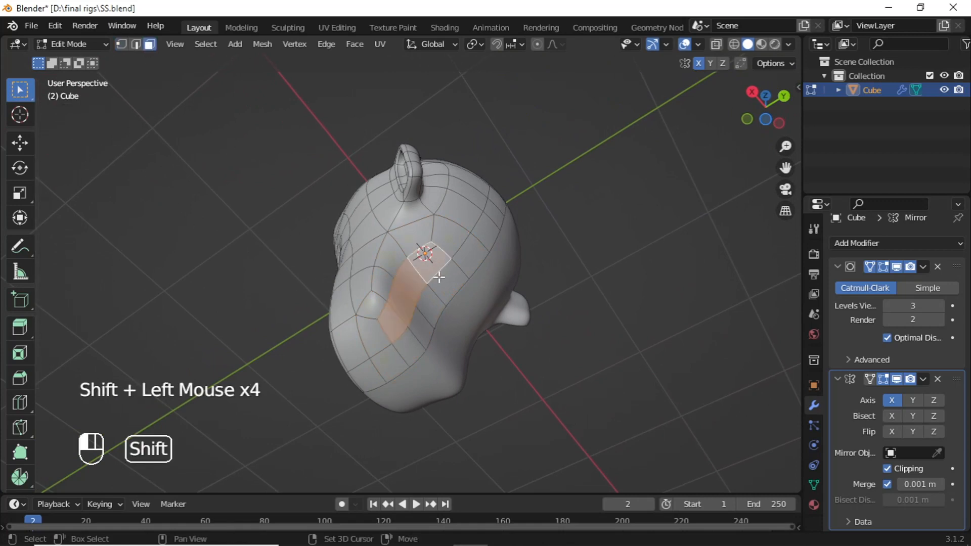
shift+click(450, 275)
shift+click(417, 331)
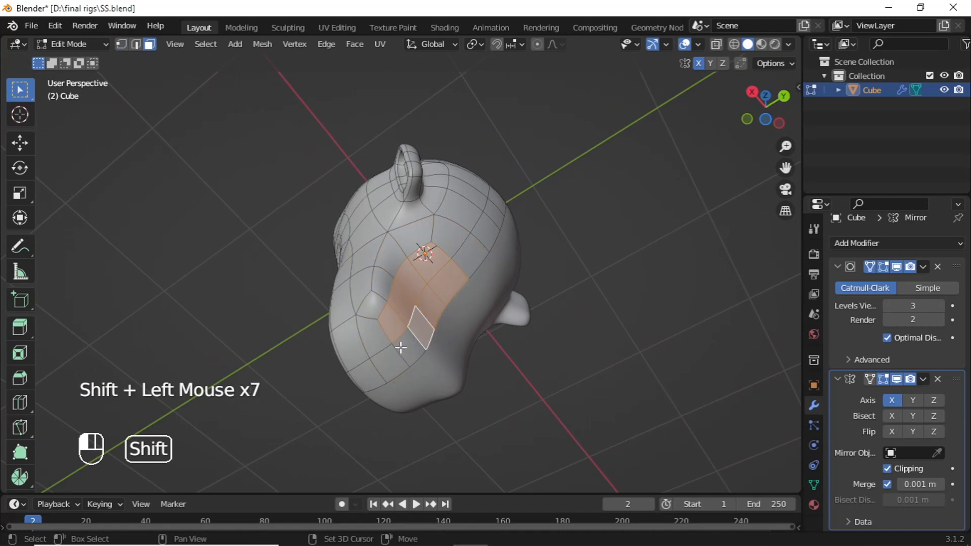
alt+middle_drag(401, 347, 429, 304)
key(KP_3)
key(e)
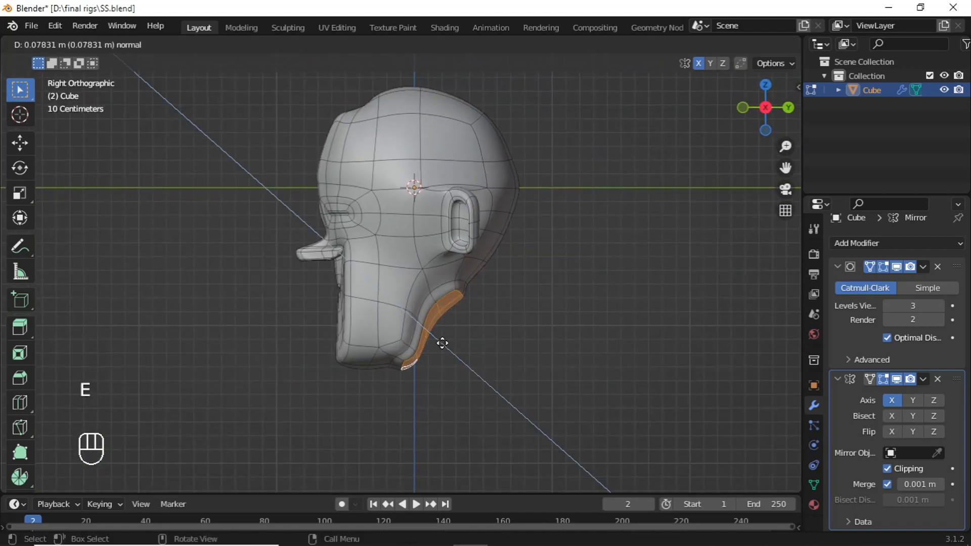
click(441, 371)
- Move the extruded neck faces downward in the side view, rotate them to a flatter angle, and refine their position
key(g)
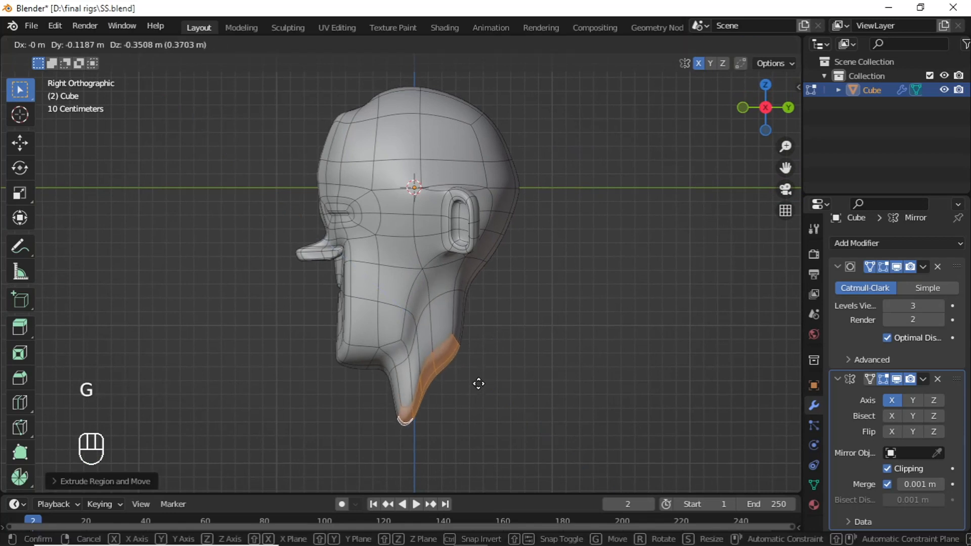
click(493, 374)
key(r)
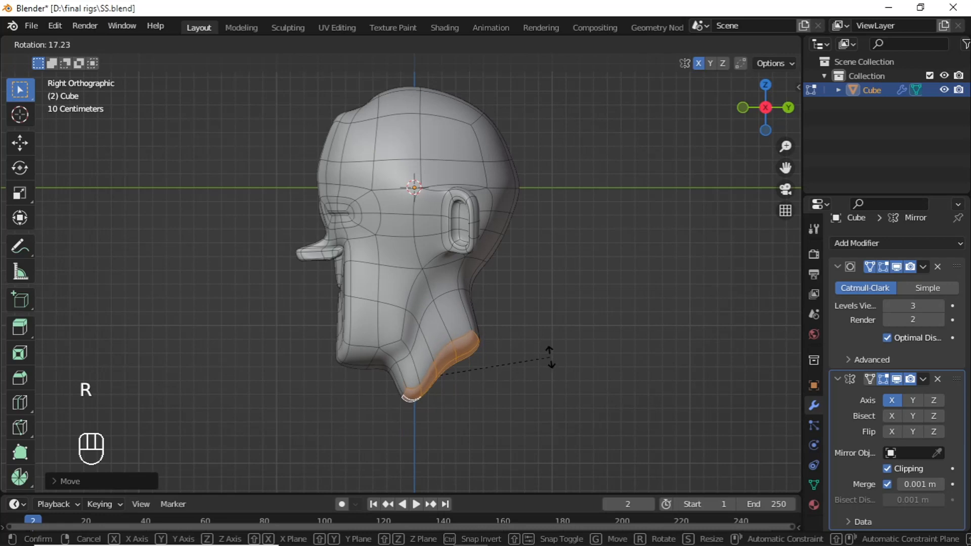
click(524, 385)
key(g)
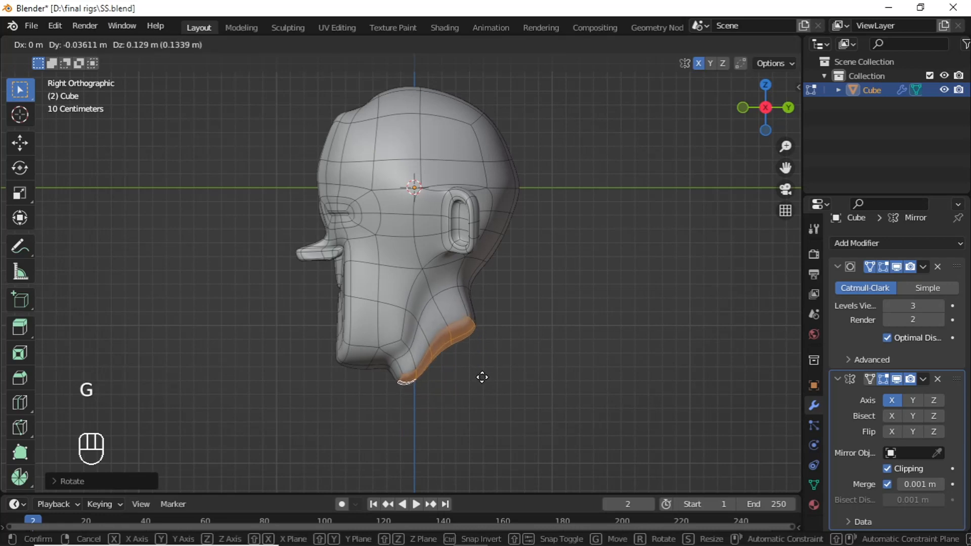
click(482, 377)
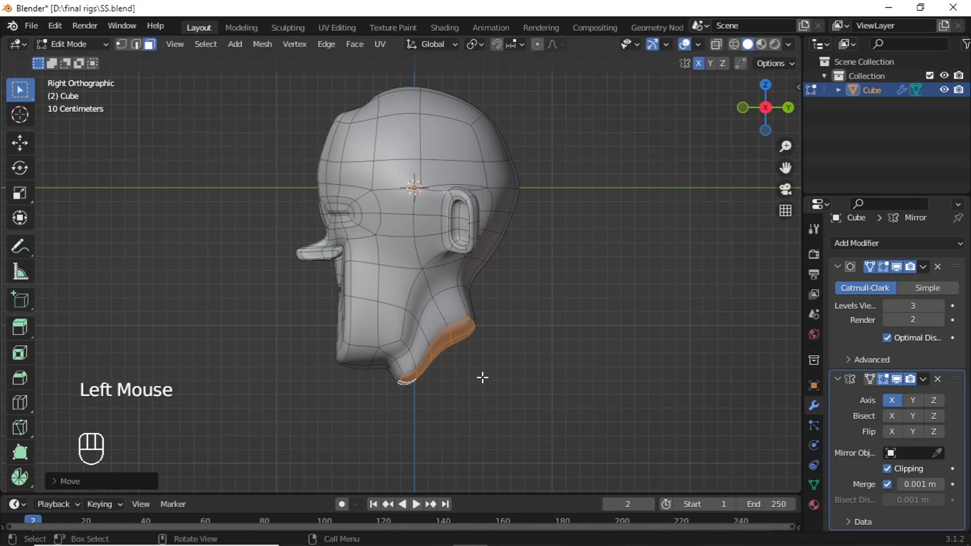
- Extrude the neck's end faces downward two more times, adjusting the position of each new section
key(e)
click(472, 383)
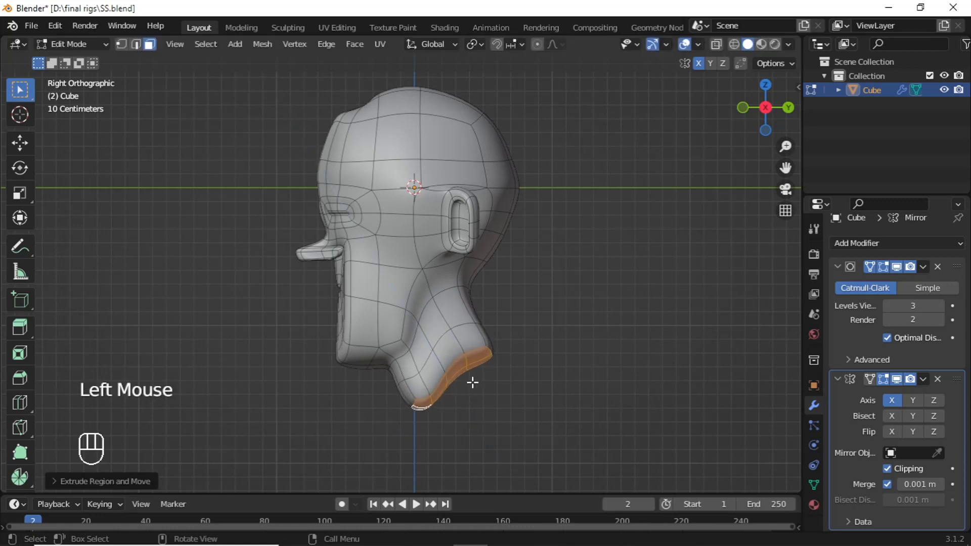
key(g)
click(466, 384)
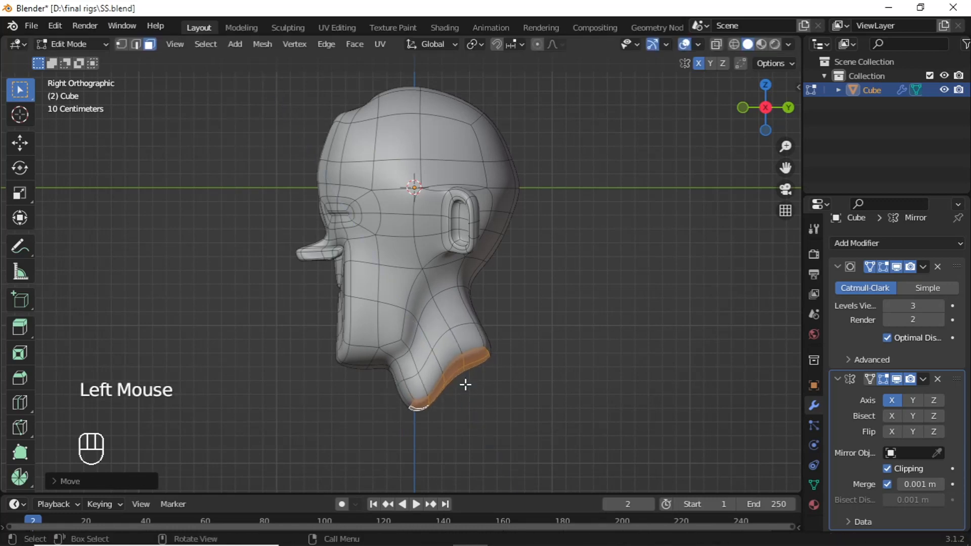
key(e)
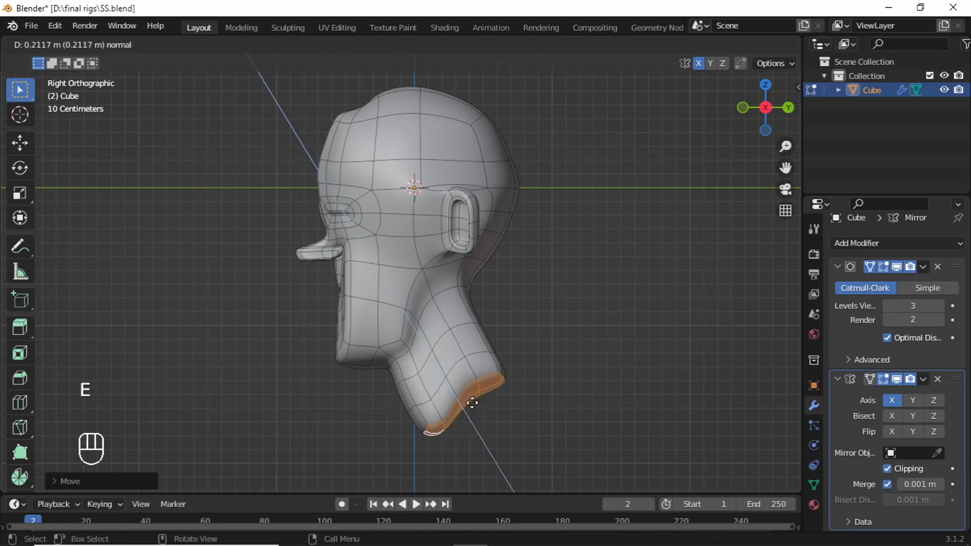
click(472, 402)
scroll(471, 401, down, 3)
shift+middle_drag(470, 401, 453, 352)
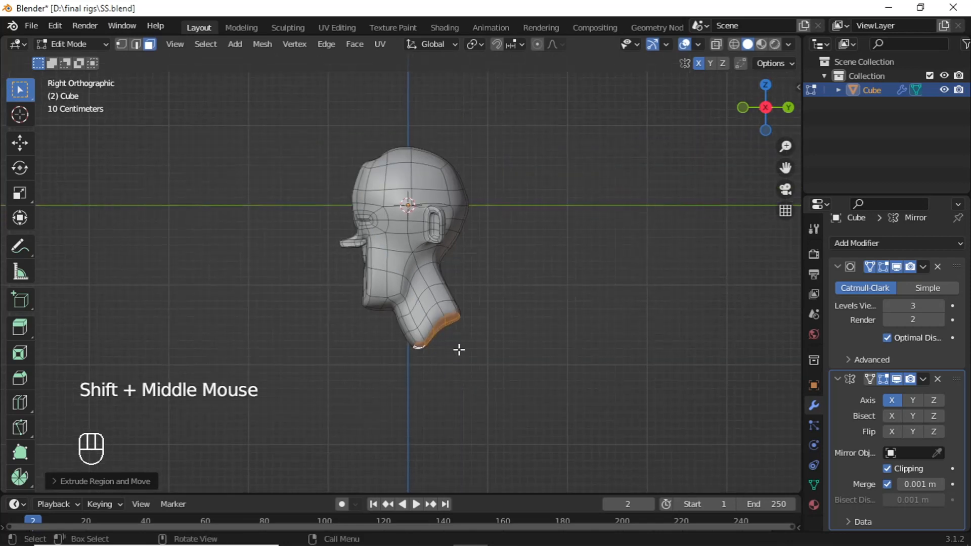
key(g)
click(460, 352)
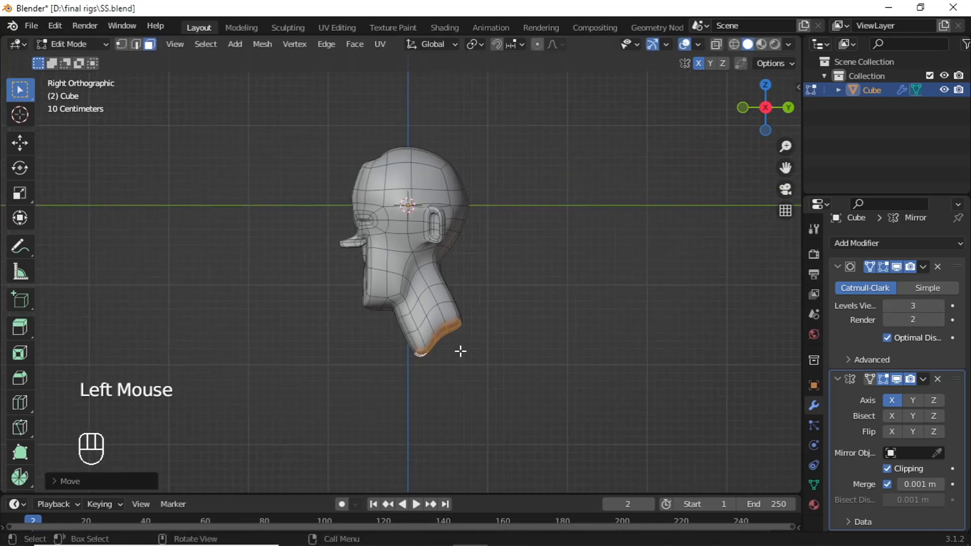
- Grow the selection twice around the neck's end and scale it inward along X to make the neck narrower
scroll(443, 364, up, 2)
key(KP_1)
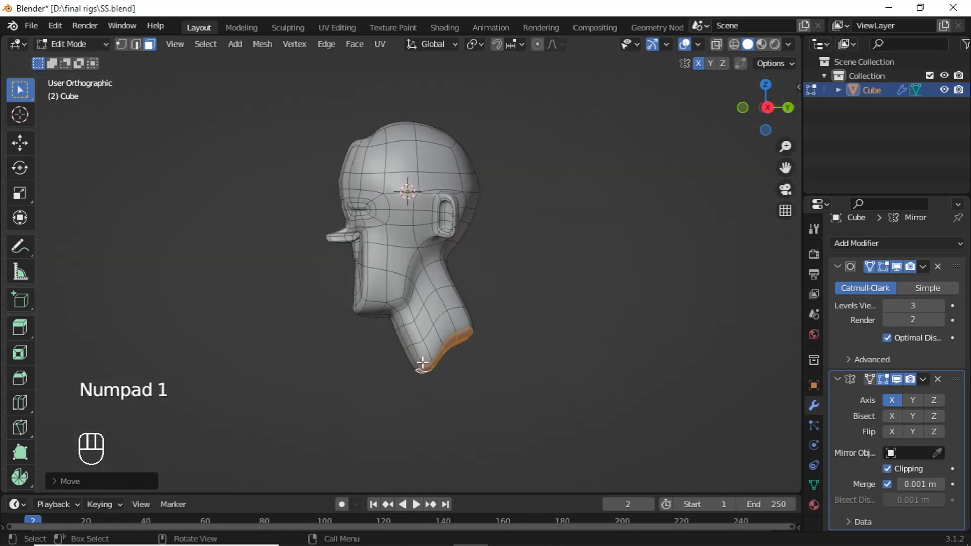
shift+middle_drag(453, 370, 445, 373)
key(ctrl+KP_Add)
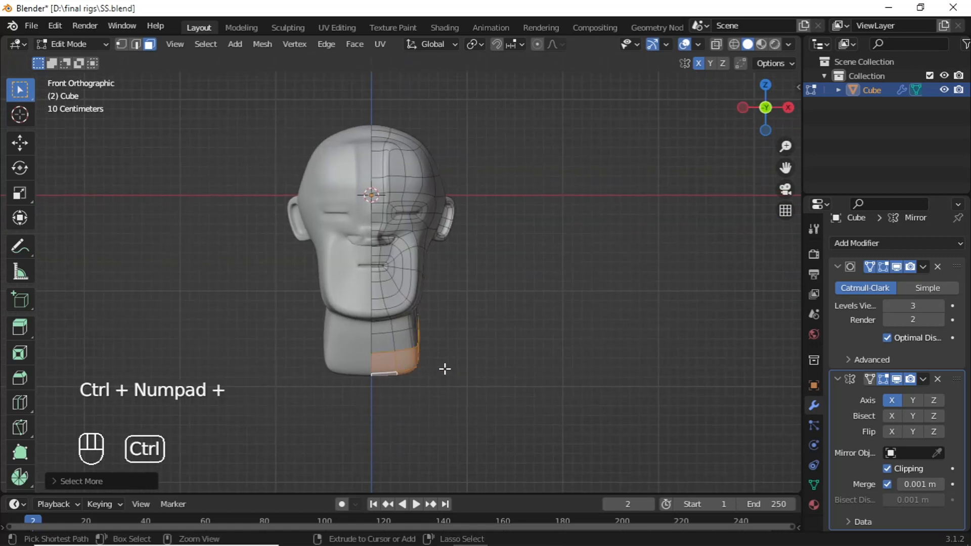
key(ctrl+KP_Add)
key(s)
key(x)
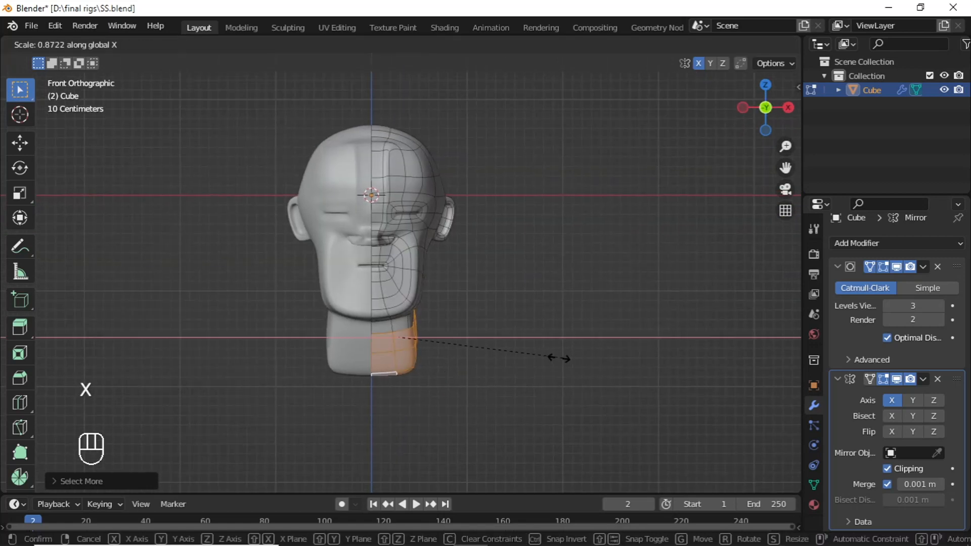
click(486, 347)
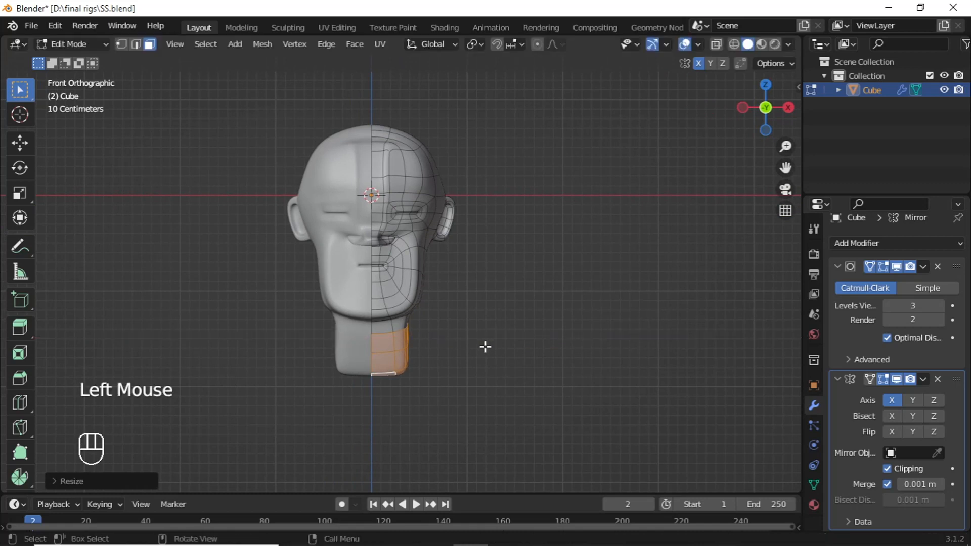
- Select only the faces at the neck's lower end, extrude them with an outward scale, and move them outward and down to form the shoulders
key(alt+a)
scroll(518, 357, up, 2)
alt+middle_drag(518, 358, 359, 361)
scroll(423, 364, down, 2)
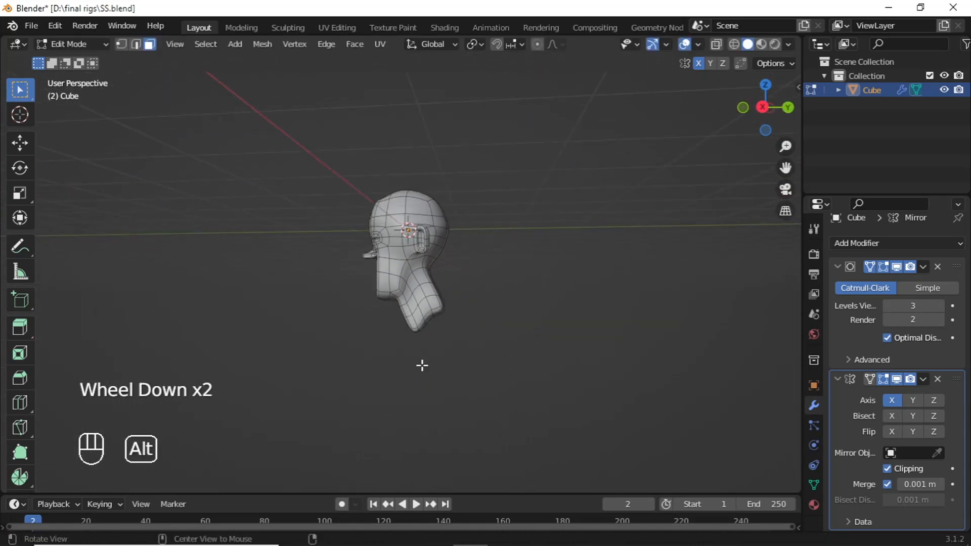
alt+middle_drag(422, 365, 347, 326)
scroll(403, 344, up, 3)
scroll(403, 343, up, 1)
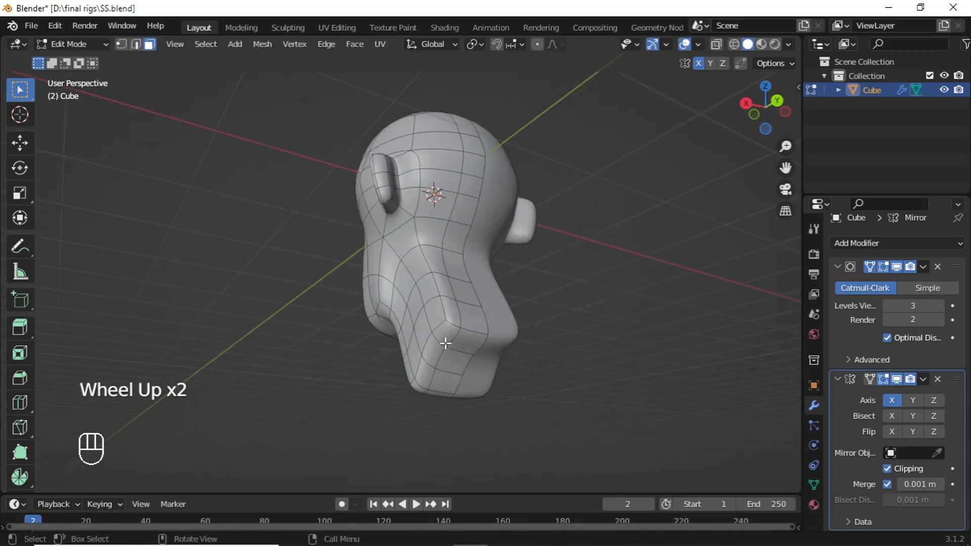
shift+click(455, 353)
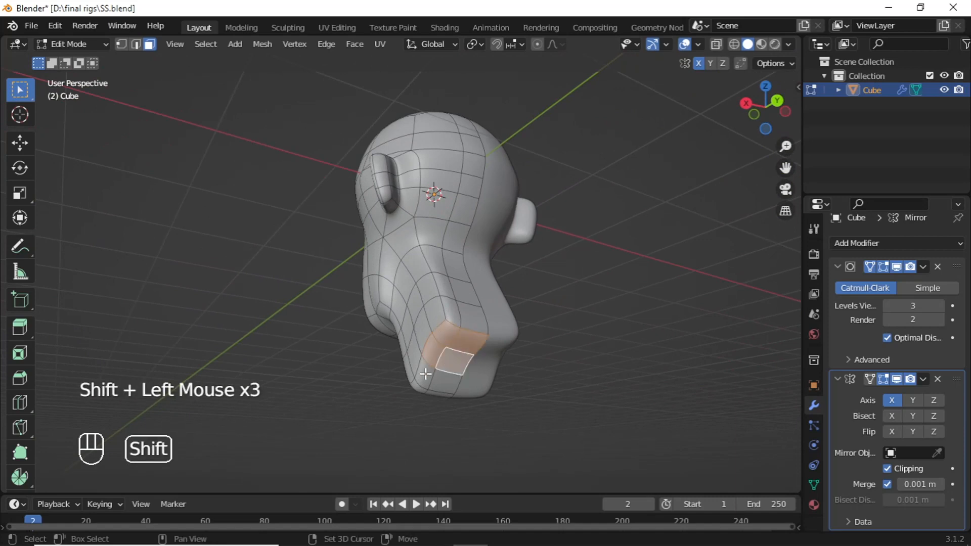
alt+middle_drag(417, 387, 571, 354)
shift+click(438, 356)
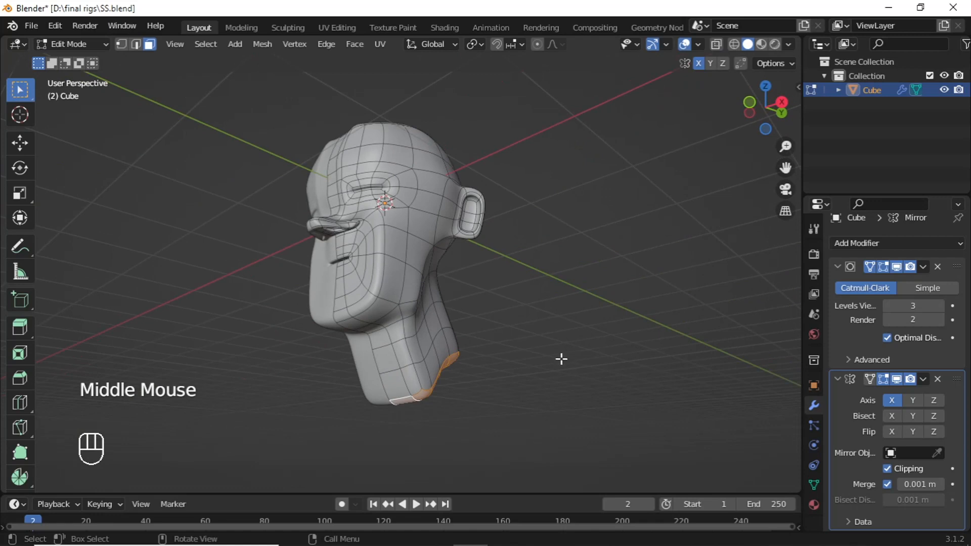
key(KP_1)
key(e)
key(s)
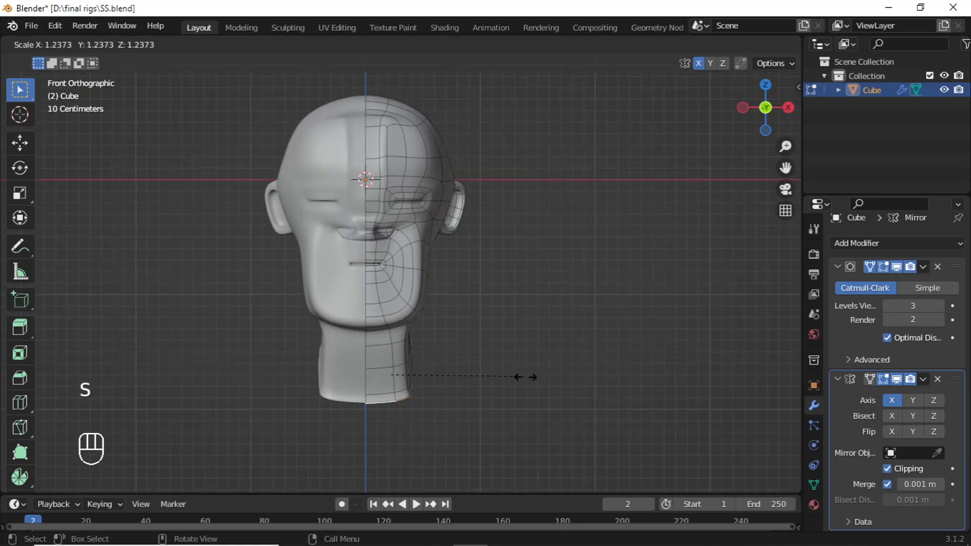
click(575, 386)
key(g)
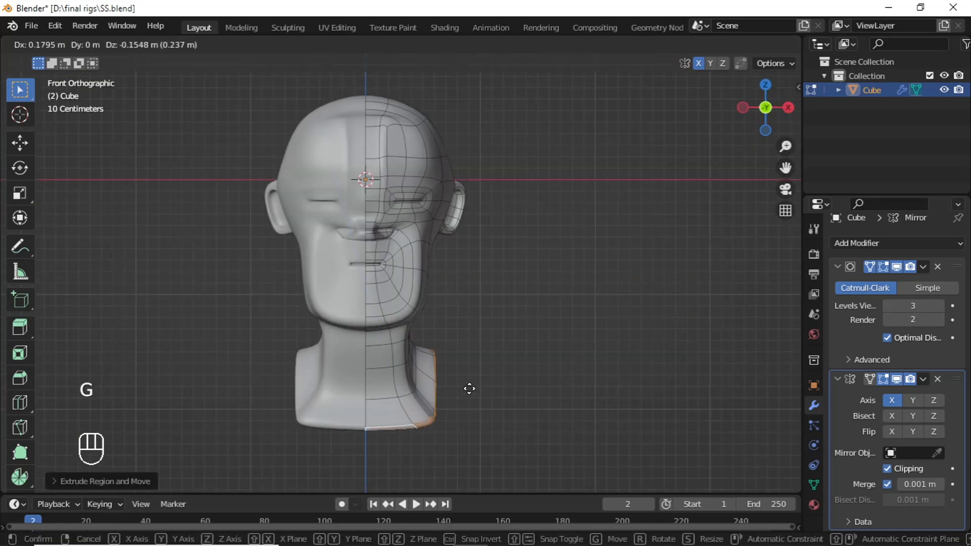
click(475, 389)
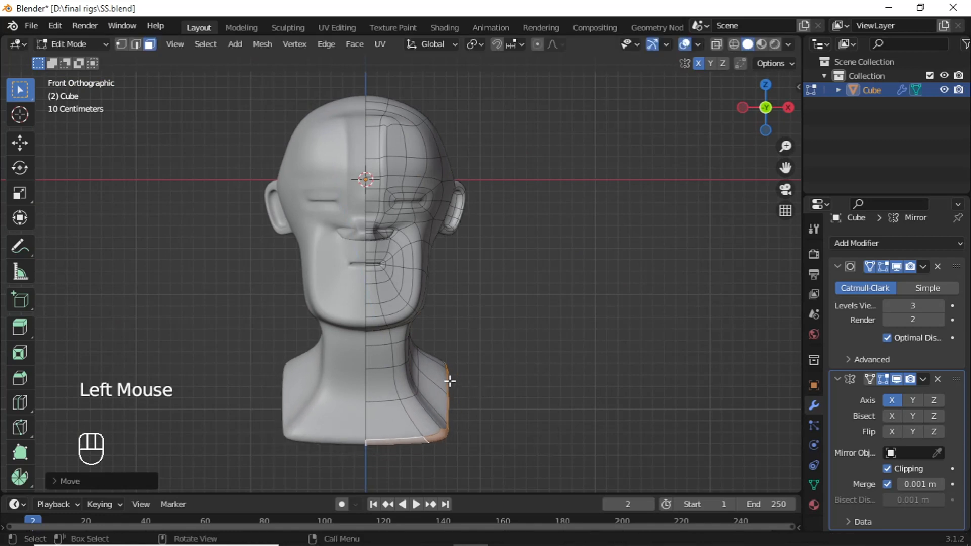
- Extrude the shoulder faces further out and down, then scale them up and reposition them to shape the bust
key(e)
click(496, 407)
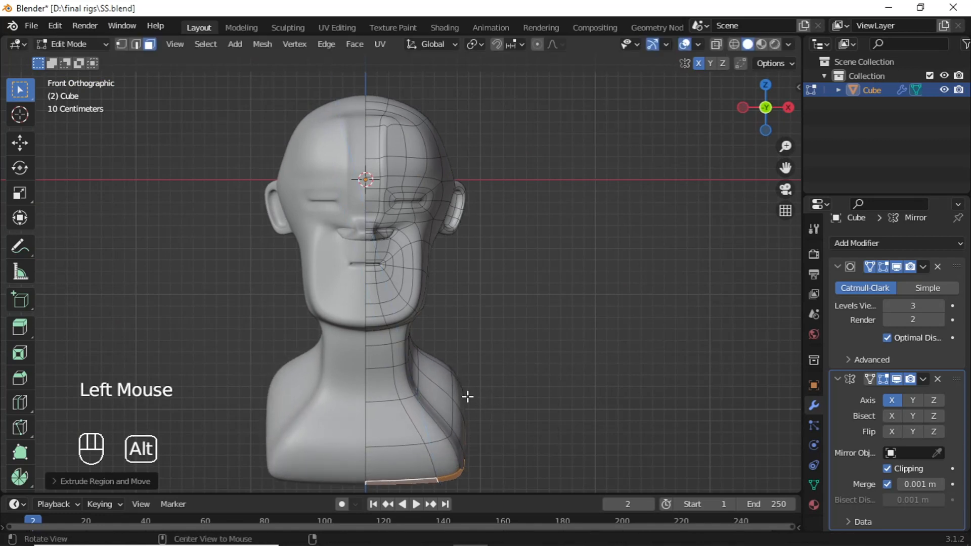
shift+middle_drag(468, 396, 489, 395)
key(s)
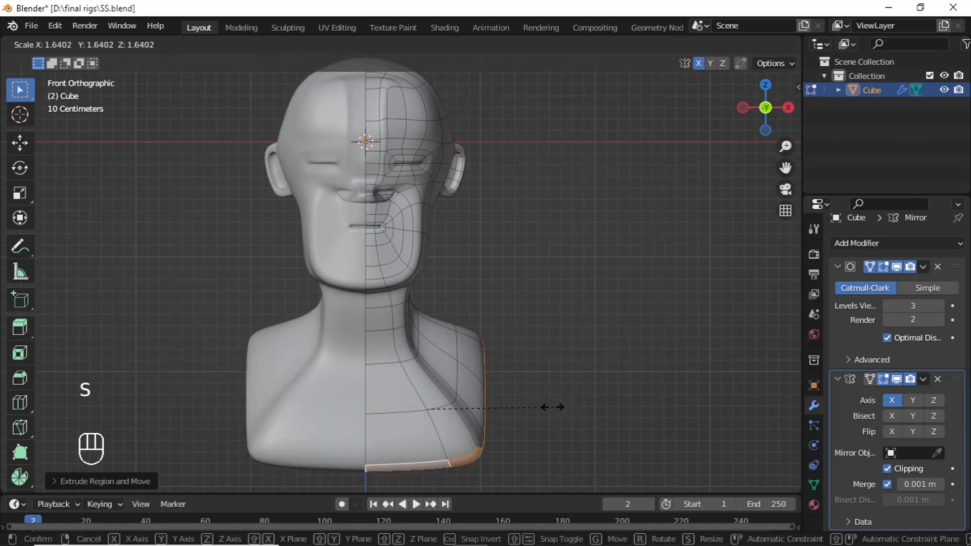
click(548, 403)
scroll(384, 319, down, 2)
scroll(384, 319, up, 2)
shift+middle_drag(402, 310, 418, 304)
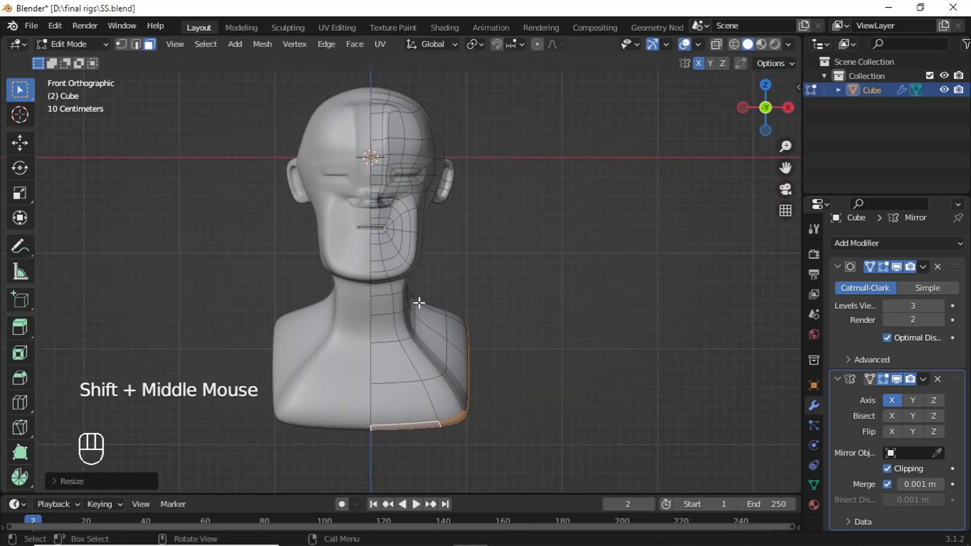
key(g)
middle_drag(367, 253, 435, 298)
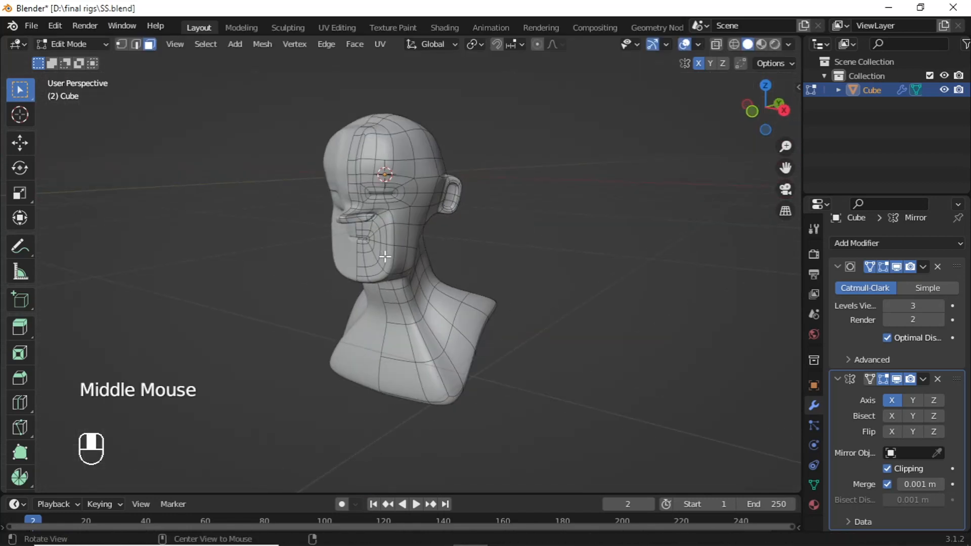
scroll(386, 259, up, 2)
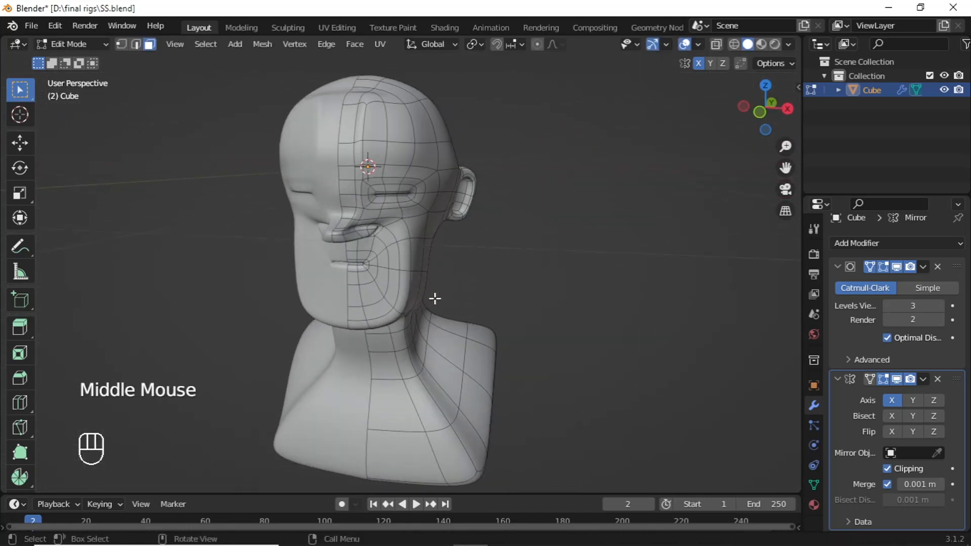
- Switch to Object Mode and apply the Mirror modifier to the bust
click(924, 267)
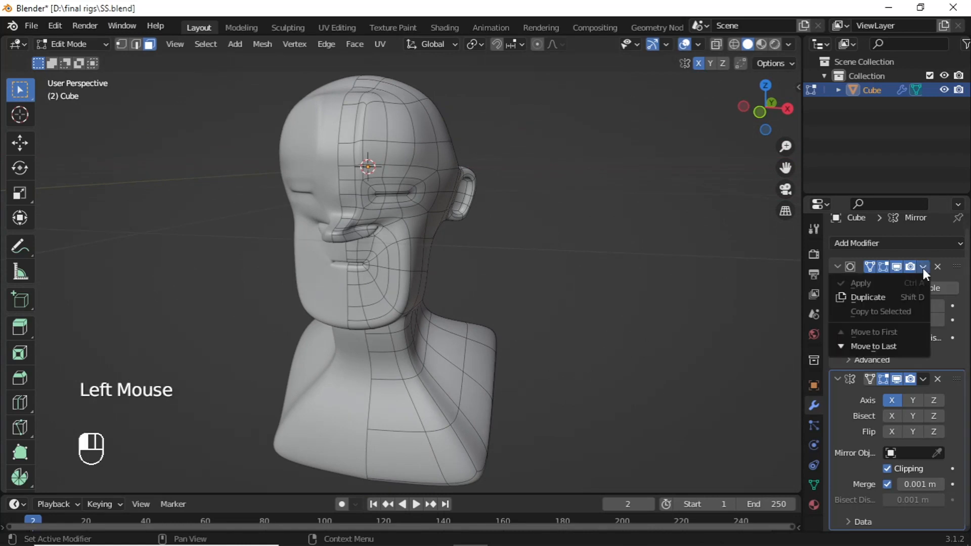
click(924, 380)
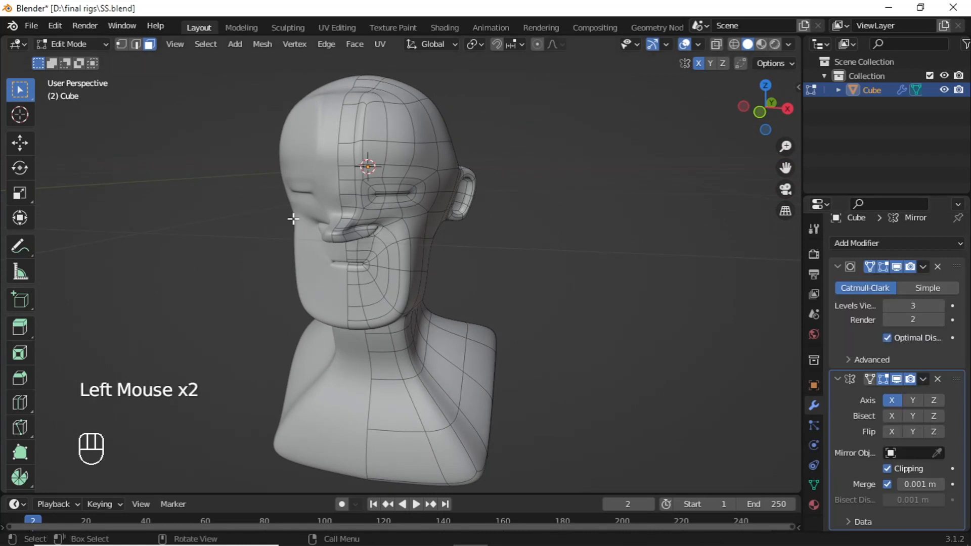
key(Tab)
click(921, 378)
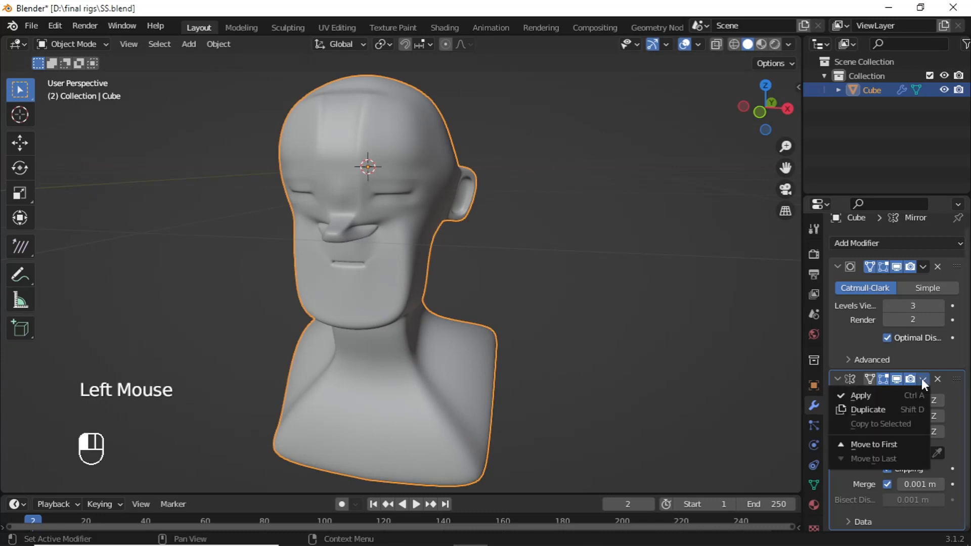
click(882, 395)
- Return to Edit Mode with nothing selected and view the complete mesh of the bust up close
alt+scroll(428, 256, up, 2)
alt+drag(428, 256, 399, 278)
scroll(433, 242, down, 4)
key(Tab)
key(alt+a)
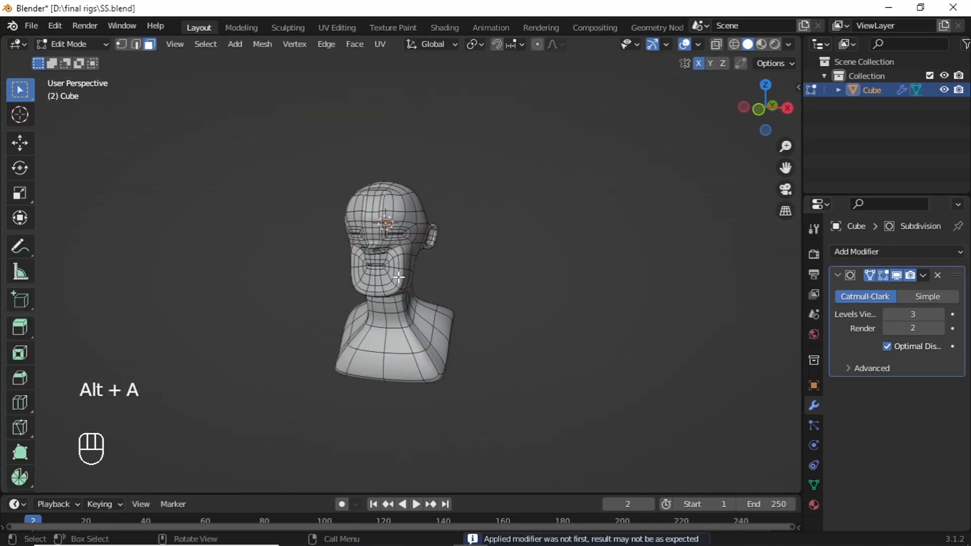
scroll(405, 277, up, 5)
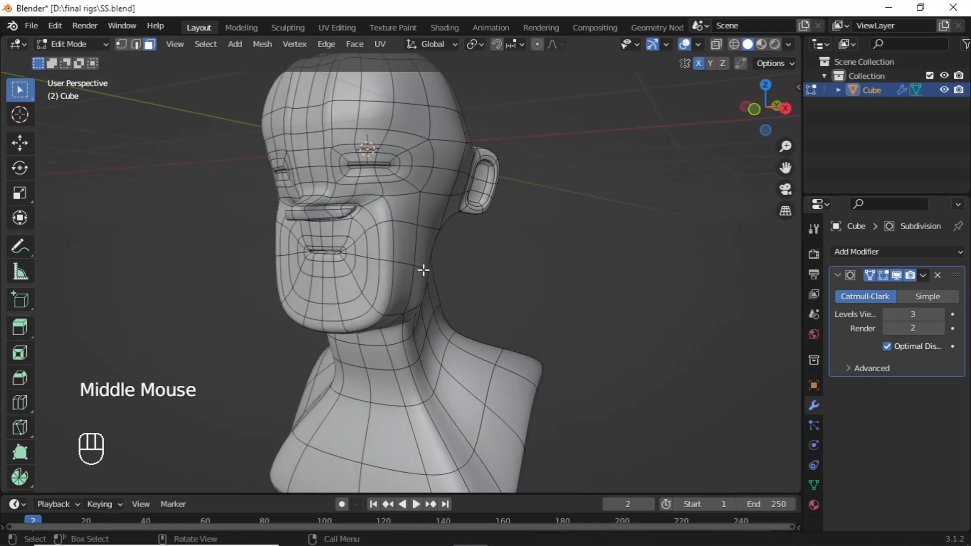